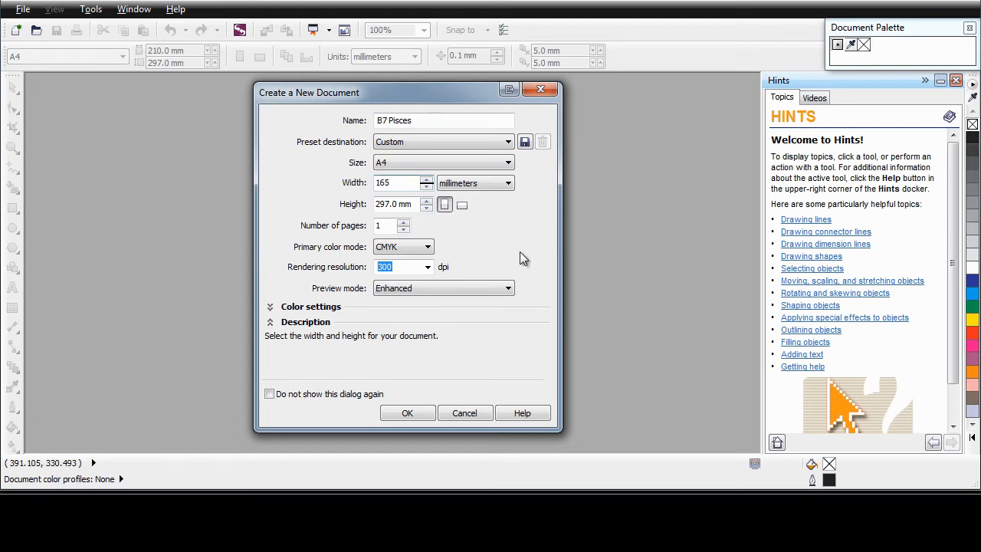
Enter a 280 mm page height and four pages, then create the B7 Pisces document.
{"action": "left_click", "coordinate": [376, 204]}
{"action": "type", "text": "280"}
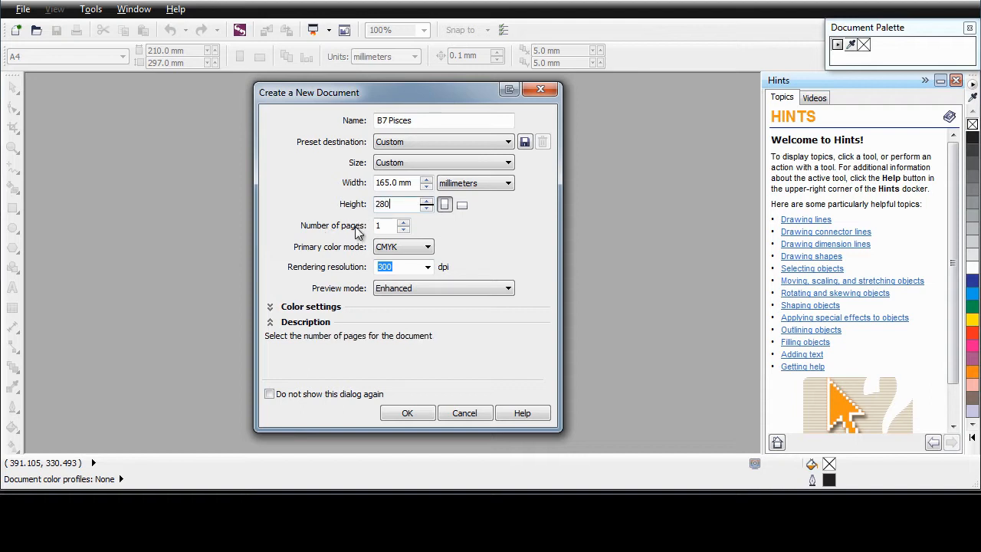
{"action": "left_click", "coordinate": [403, 222]}
{"action": "left_click", "coordinate": [403, 222]}
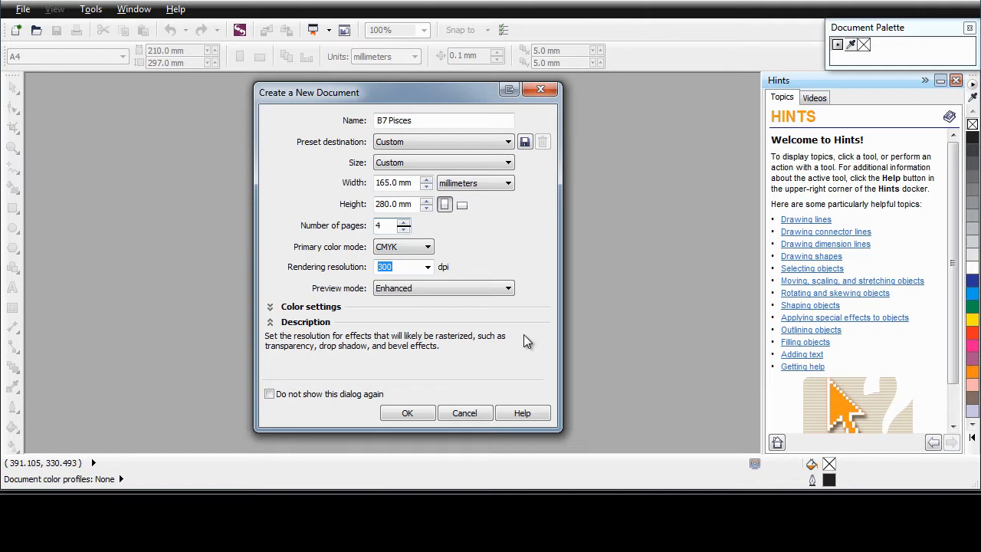
{"action": "left_click", "coordinate": [406, 416]}
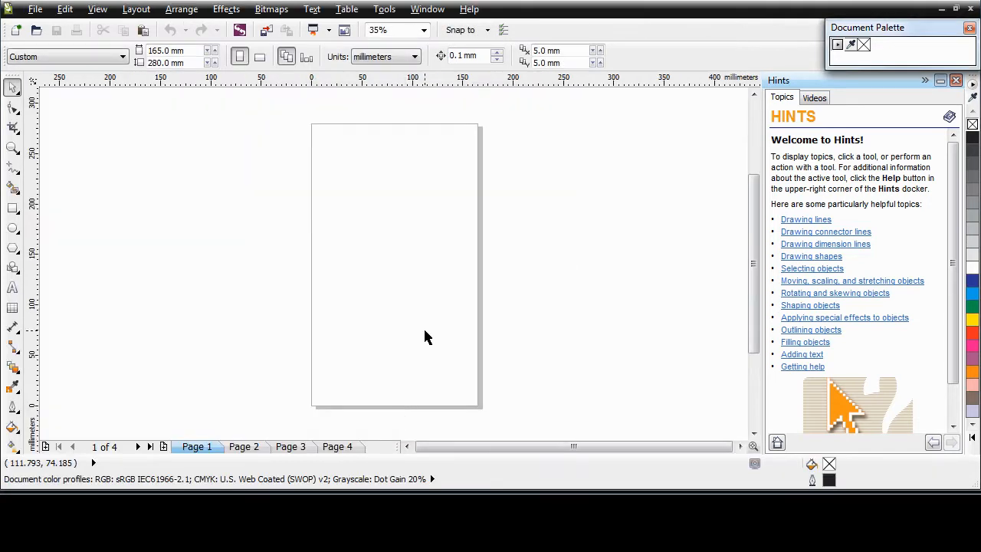
Show the Object Manager and Object Properties dockers, keeping the layer list in front.
{"action": "left_click", "coordinate": [387, 11]}
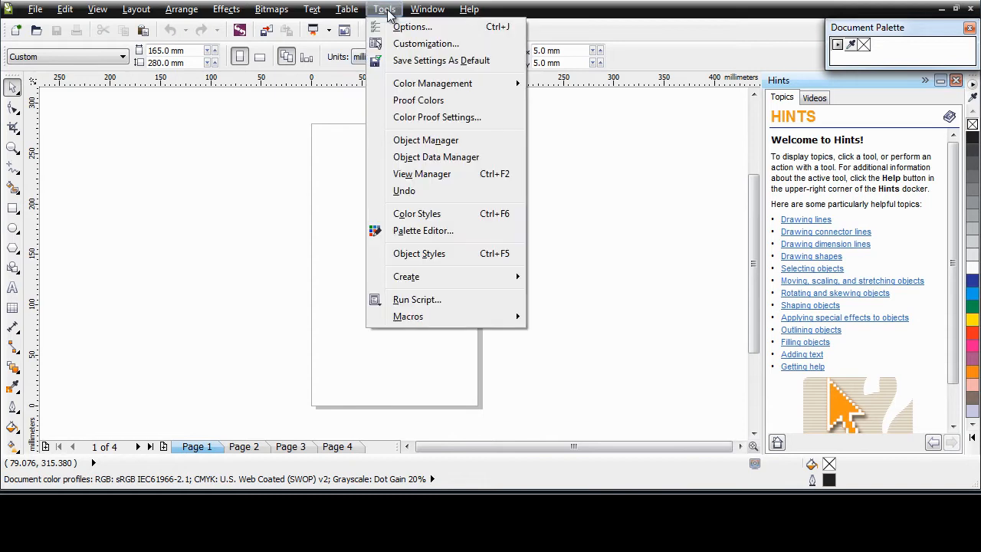
{"action": "left_click", "coordinate": [421, 142]}
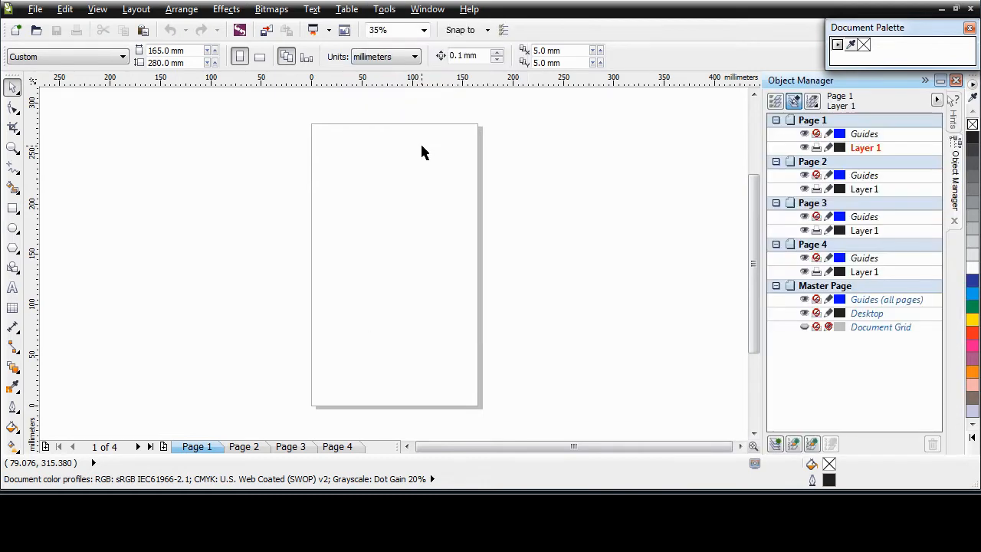
{"action": "left_click", "coordinate": [426, 10]}
{"action": "mouse_move", "coordinate": [460, 140]}
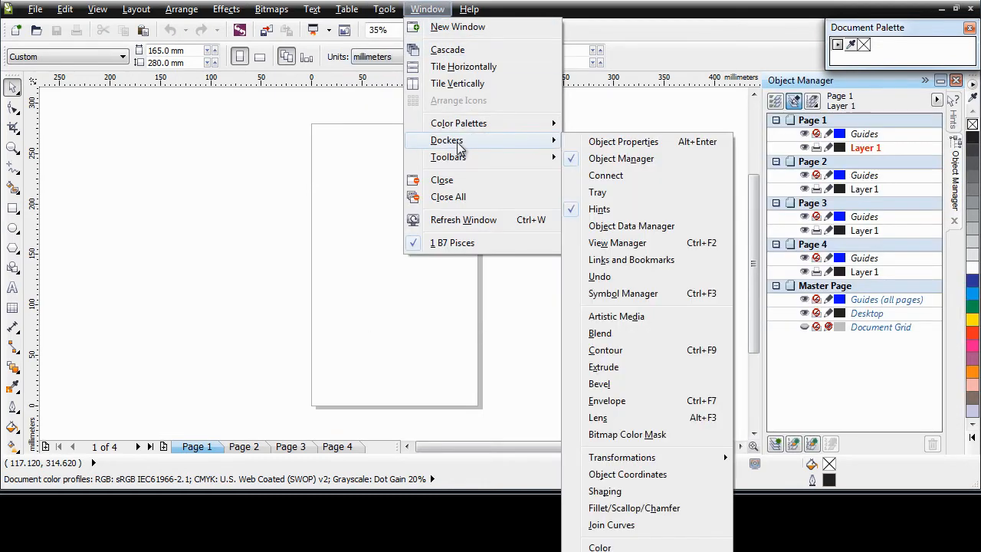
{"action": "left_click", "coordinate": [624, 141]}
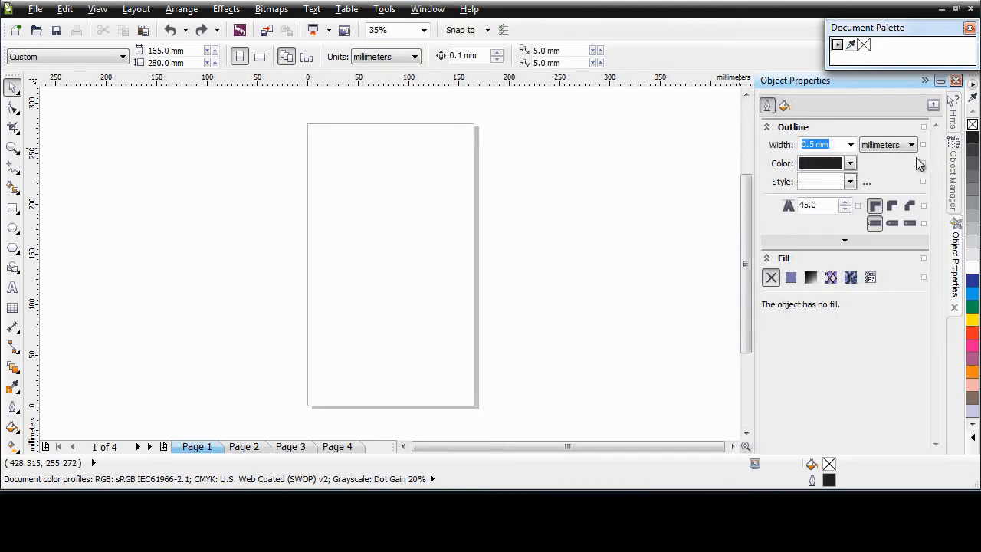
{"action": "left_click", "coordinate": [956, 176]}
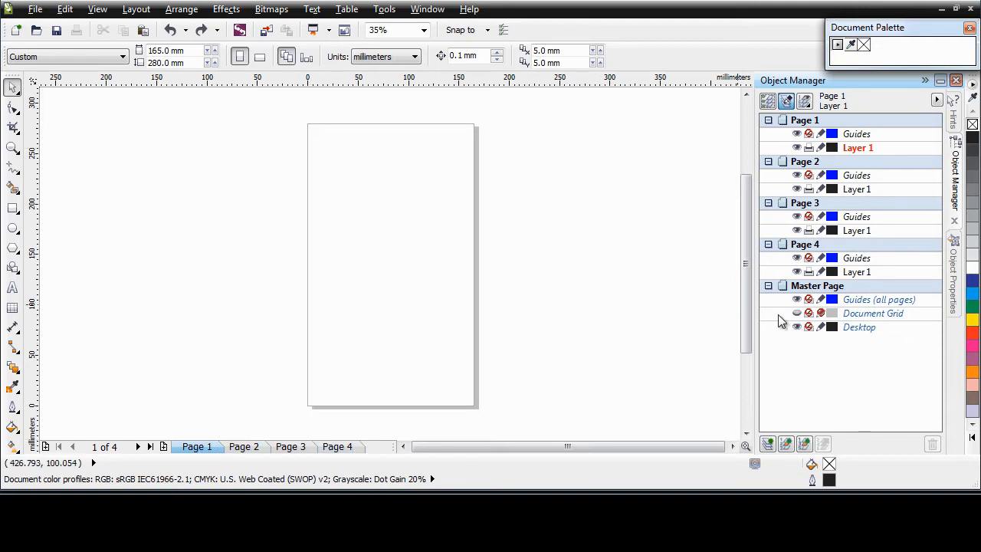
Add an all-pages master layer named Background and make it the active layer.
{"action": "left_click", "coordinate": [789, 448]}
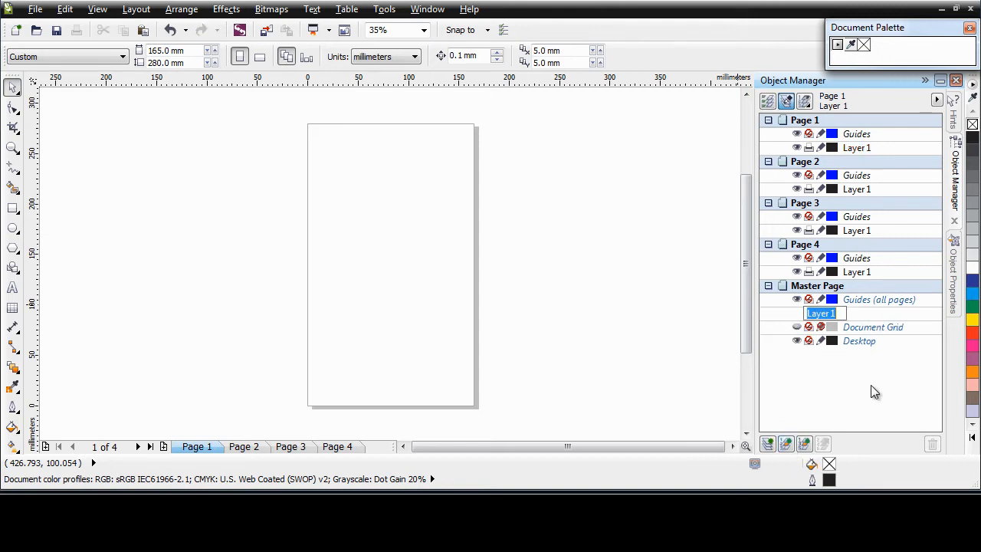
{"action": "type", "text": "Background"}
{"action": "key", "text": "Return"}
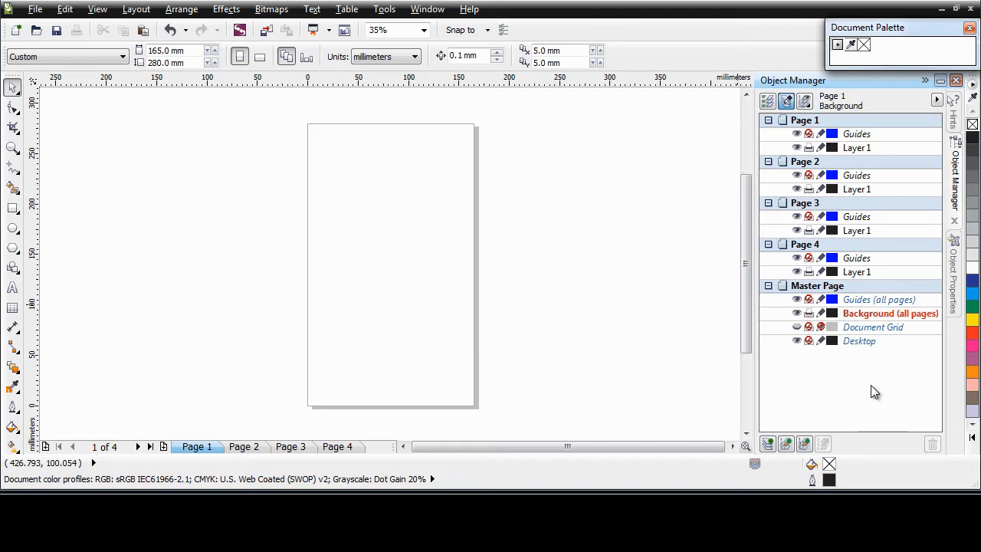
{"action": "left_click", "coordinate": [930, 320]}
{"action": "left_click", "coordinate": [775, 297]}
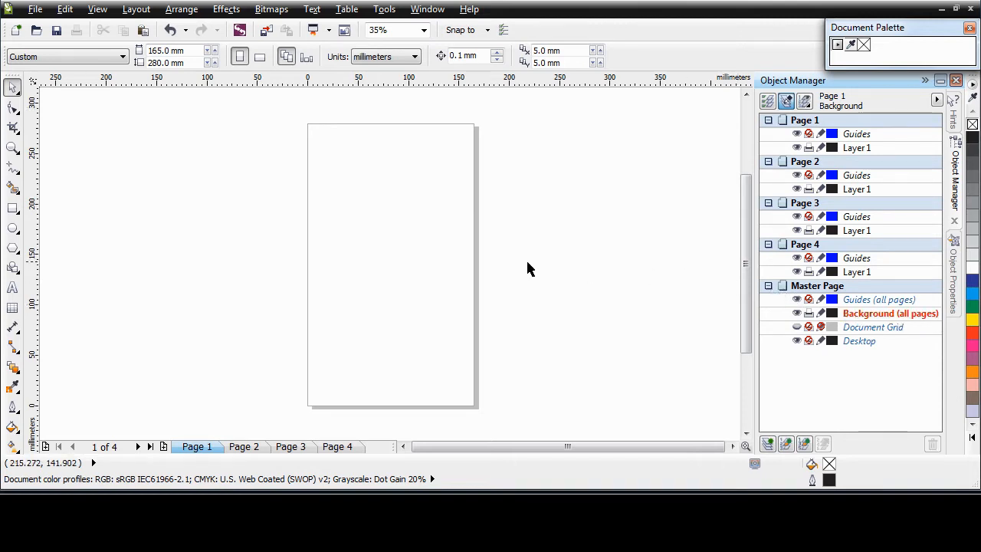
Draw a rectangle and size it to 165 × 280 mm.
{"action": "left_click", "coordinate": [13, 209]}
{"action": "left_click_drag", "start_coordinate": [289, 113], "coordinate": [456, 378]}
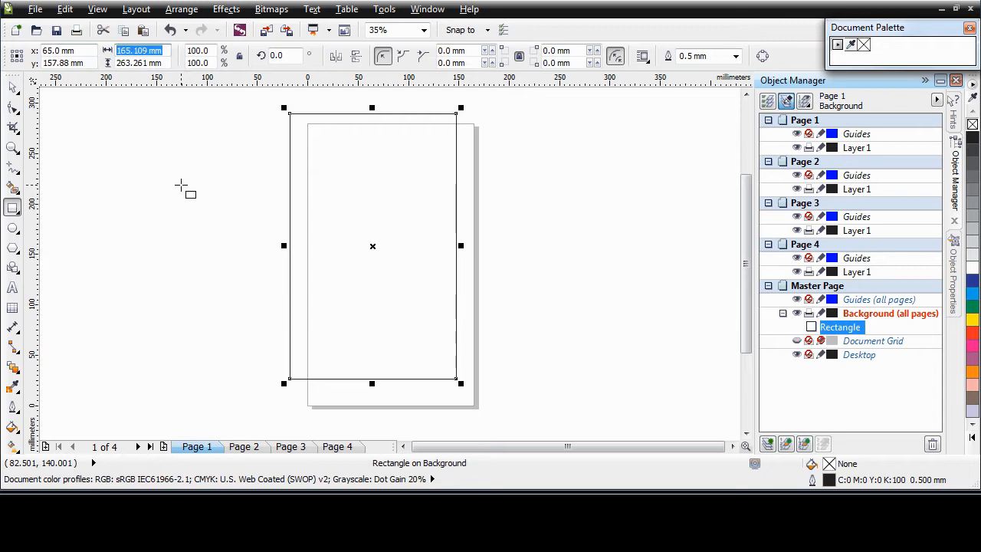
{"action": "type", "text": "165"}
{"action": "key", "text": "Tab"}
{"action": "type", "text": "2"}
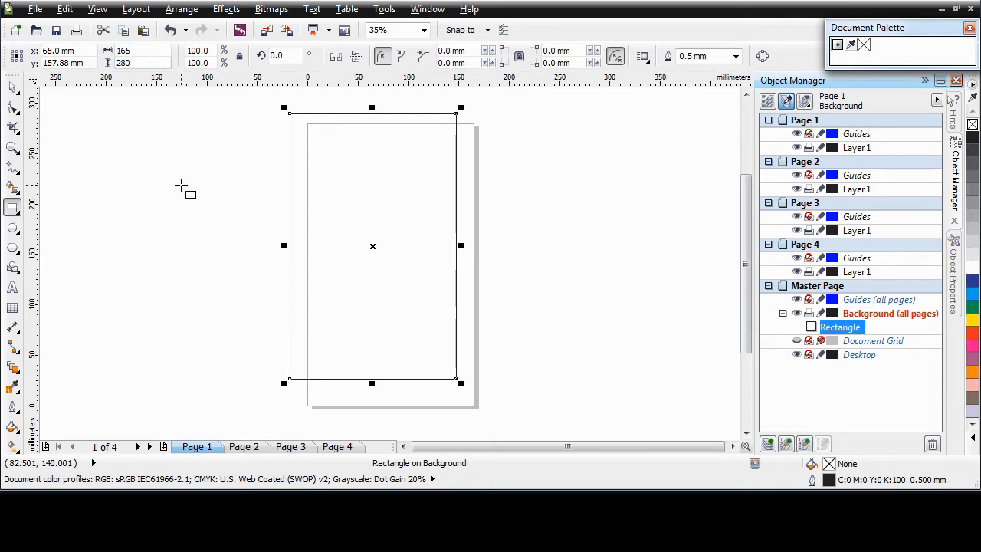
{"action": "type", "text": "80"}
{"action": "key", "text": "Return"}
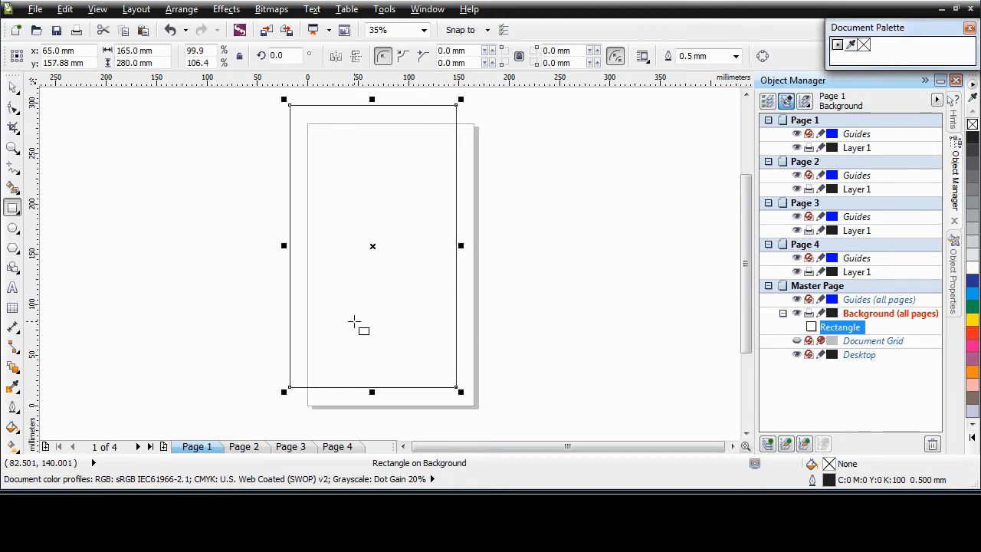
Position the rectangle's lower-left corner at x 0, y 0 so it covers the page.
{"action": "left_click", "coordinate": [12, 60]}
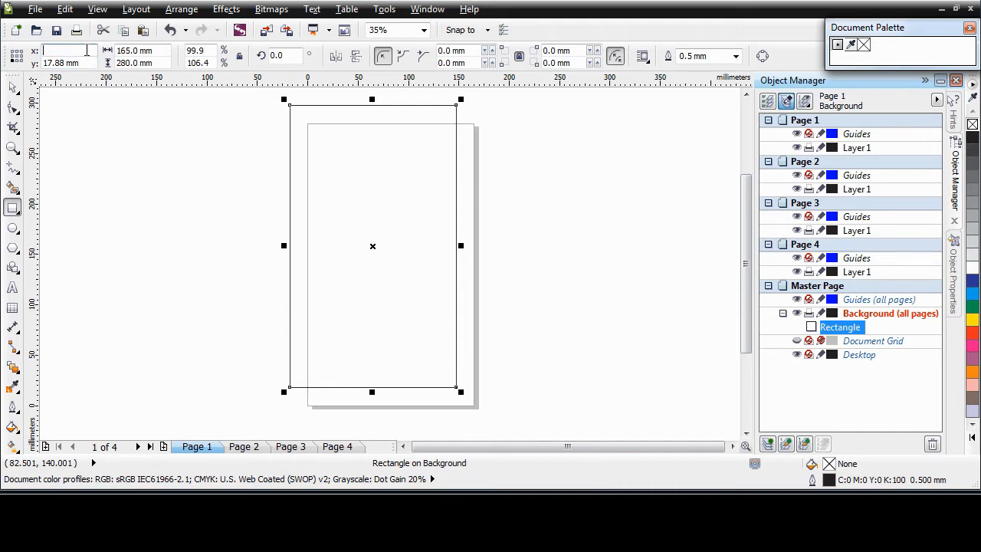
{"action": "key", "text": "Return"}
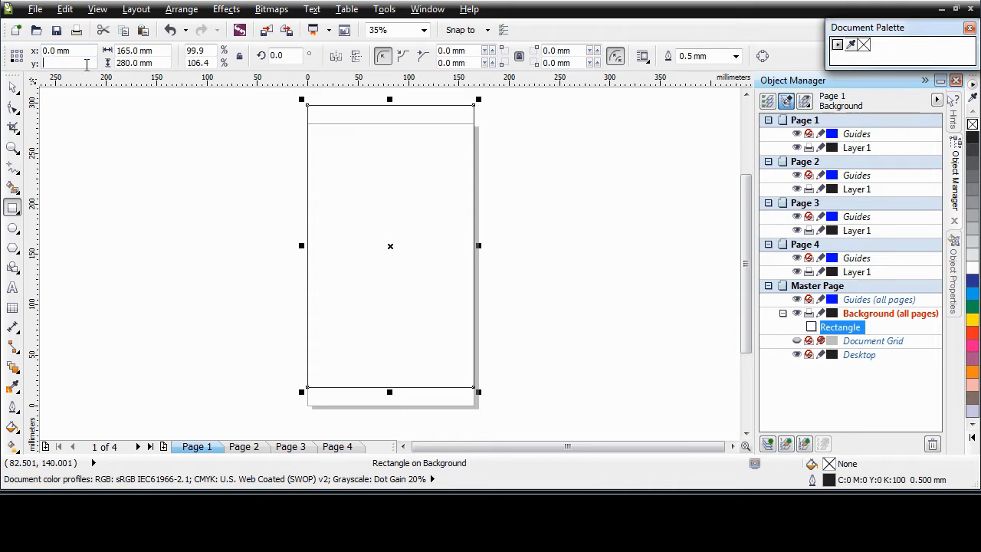
{"action": "key", "text": "Return"}
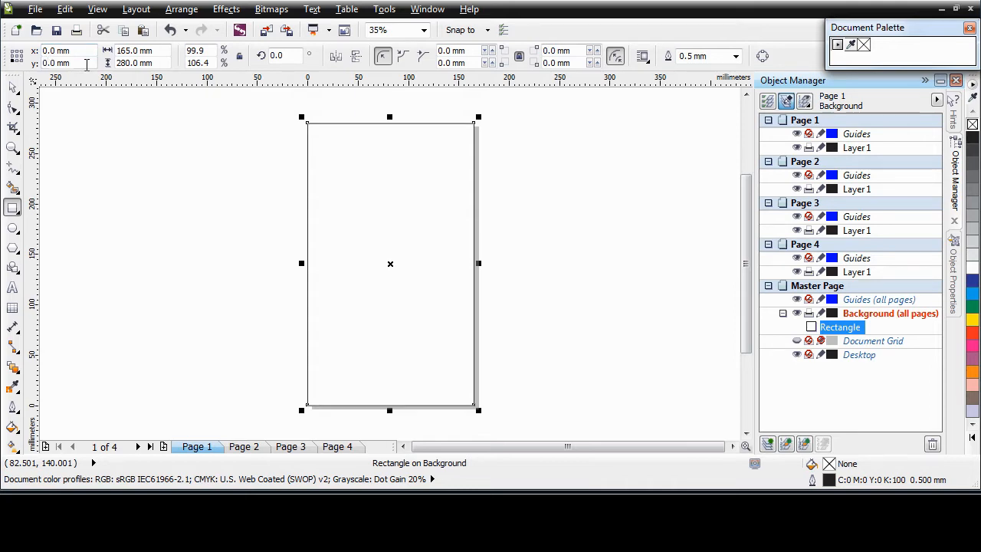
{"action": "left_click", "coordinate": [12, 87]}
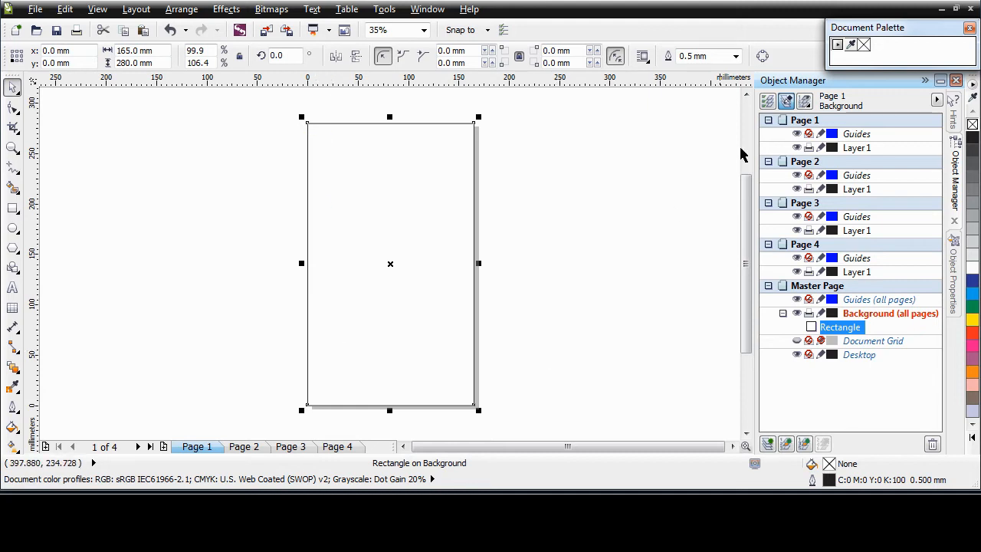
{"action": "left_click", "coordinate": [955, 282]}
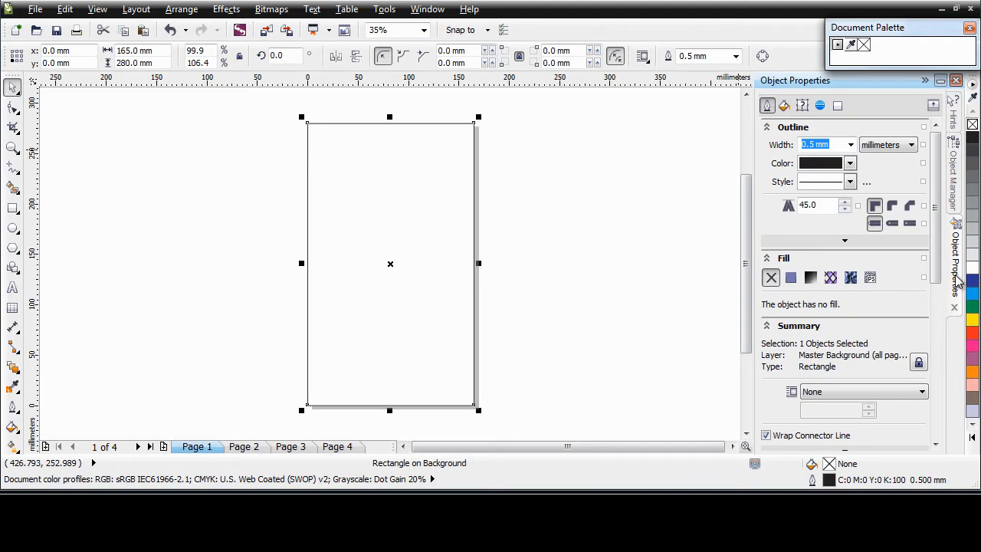
Give the background rectangle a uniform maroon fill of C49 M97 Y53 K57.
{"action": "left_click", "coordinate": [791, 279]}
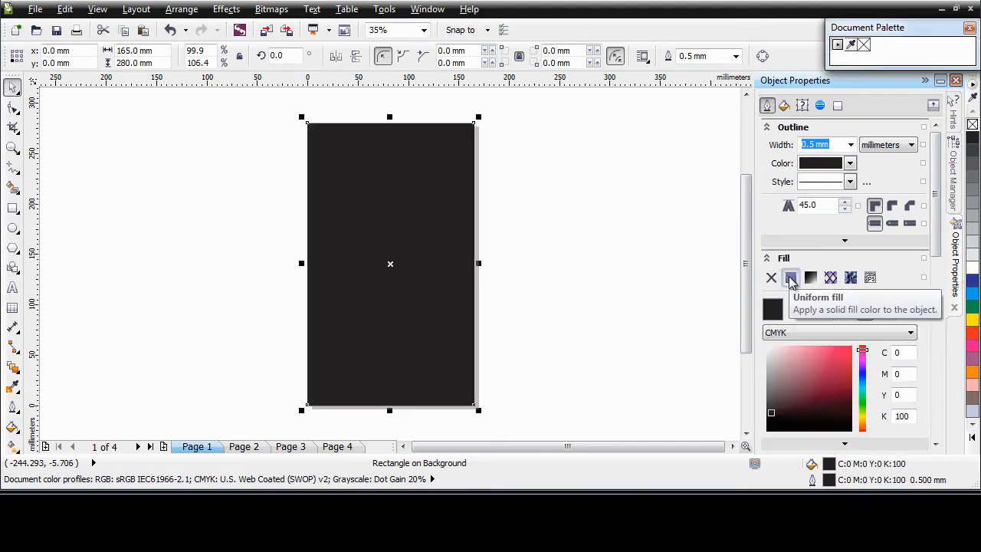
{"action": "left_click", "coordinate": [912, 353]}
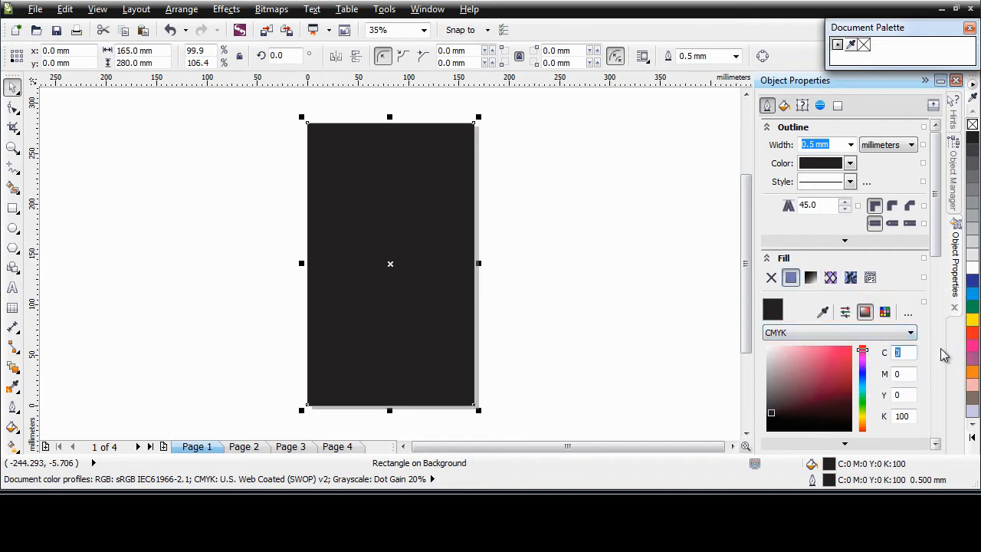
{"action": "type", "text": "49"}
{"action": "key", "text": "Tab"}
{"action": "type", "text": "97"}
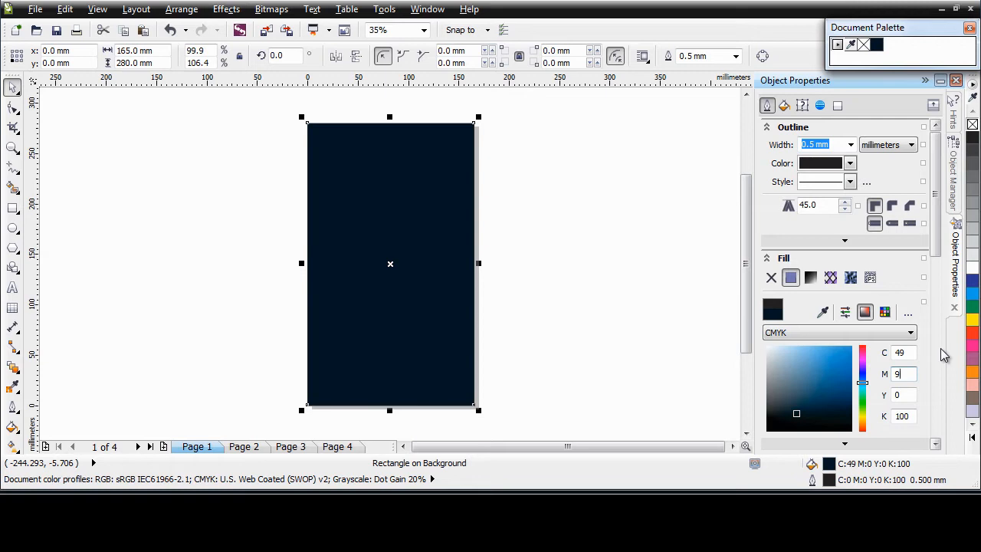
{"action": "key", "text": "Tab"}
{"action": "type", "text": "53"}
{"action": "key", "text": "Tab"}
{"action": "type", "text": "57"}
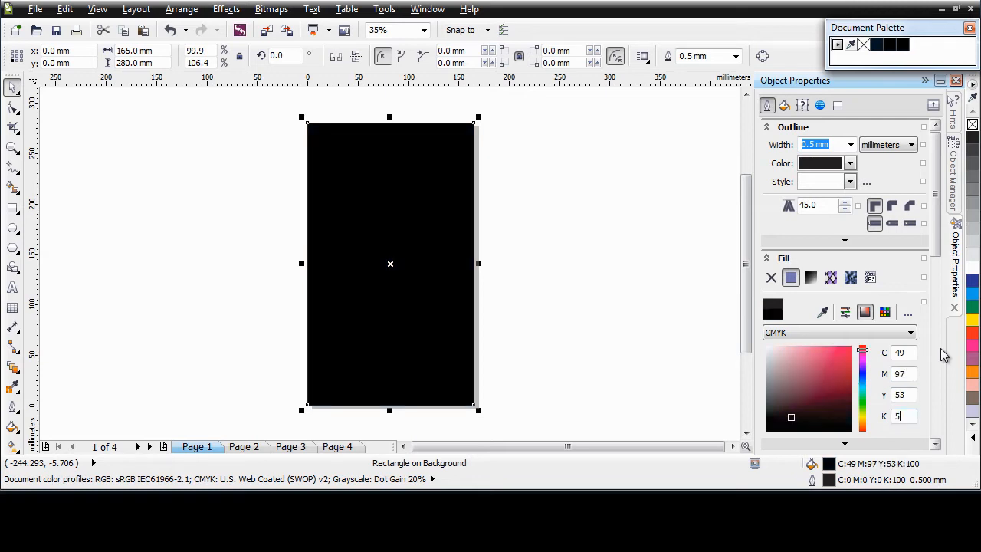
{"action": "key", "text": "Return"}
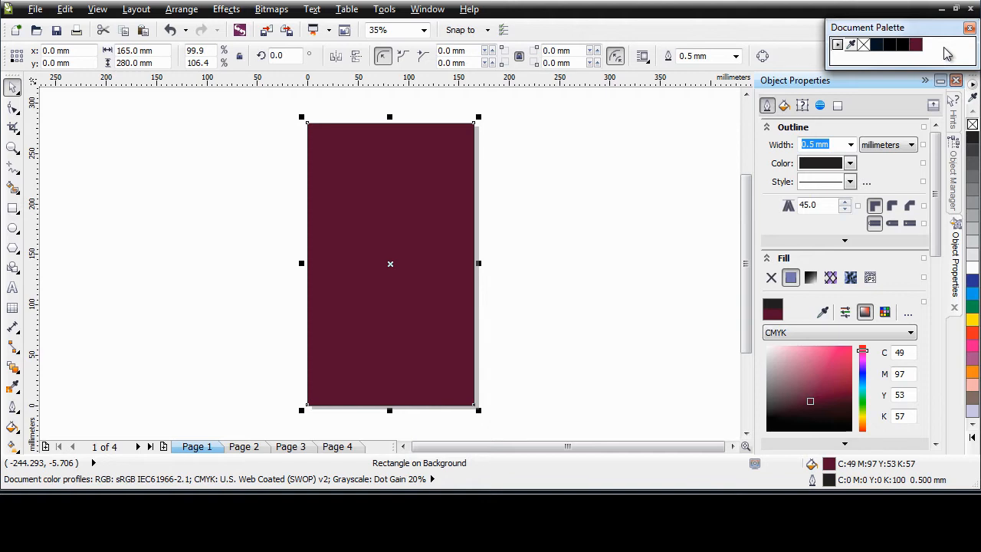
Set the rectangle's outline to None and confirm the background shows on pages 2–4.
{"action": "left_click", "coordinate": [850, 145]}
{"action": "left_click", "coordinate": [834, 158]}
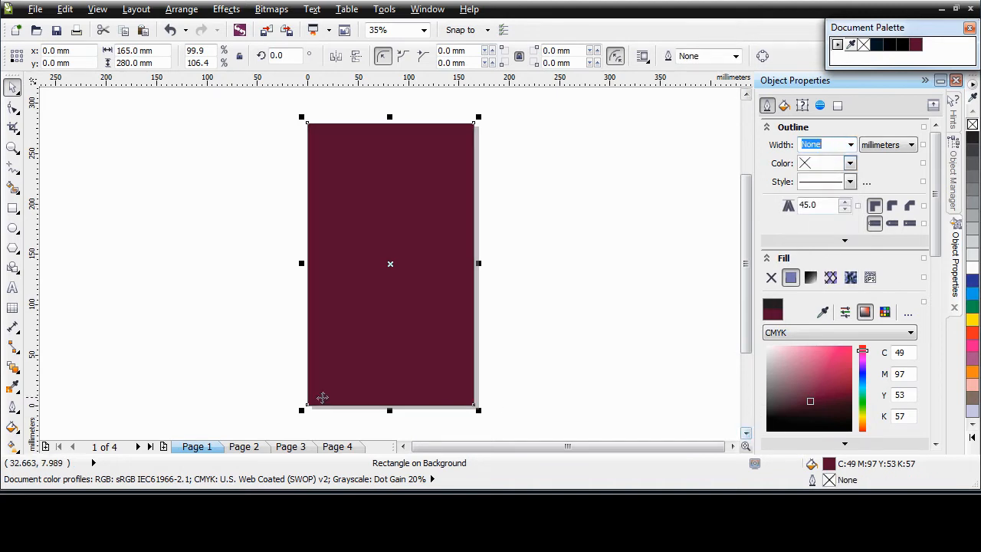
{"action": "left_click", "coordinate": [252, 449]}
{"action": "left_click", "coordinate": [291, 446]}
{"action": "left_click", "coordinate": [337, 445]}
{"action": "left_click", "coordinate": [197, 446]}
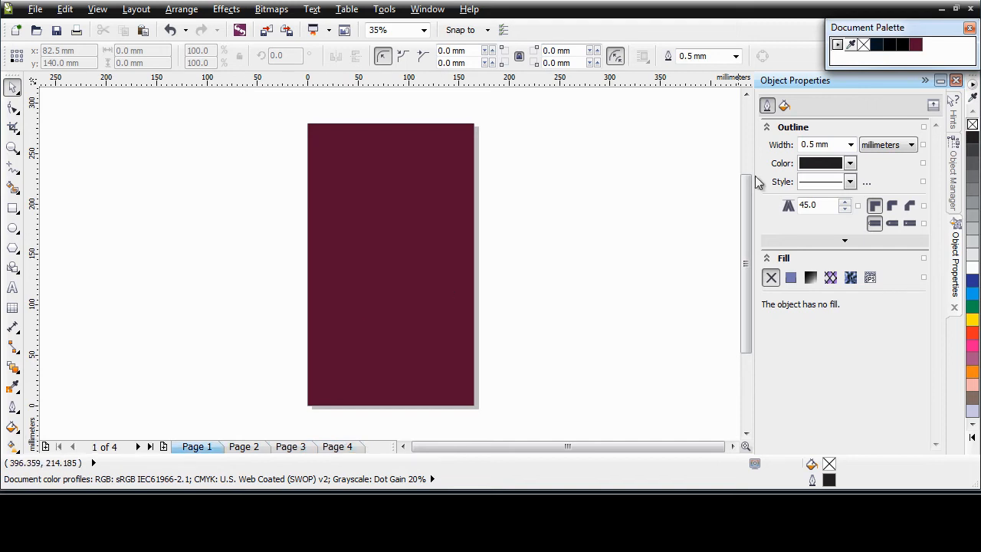
{"action": "left_click", "coordinate": [956, 195]}
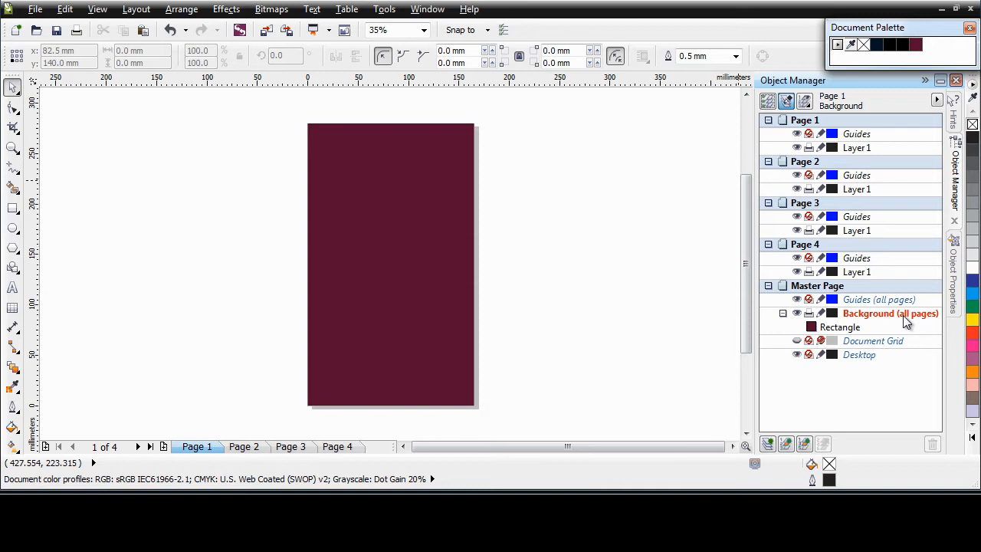
Collapse and lock the Background layer, then check page 3 and return to page 1.
{"action": "left_click", "coordinate": [782, 314]}
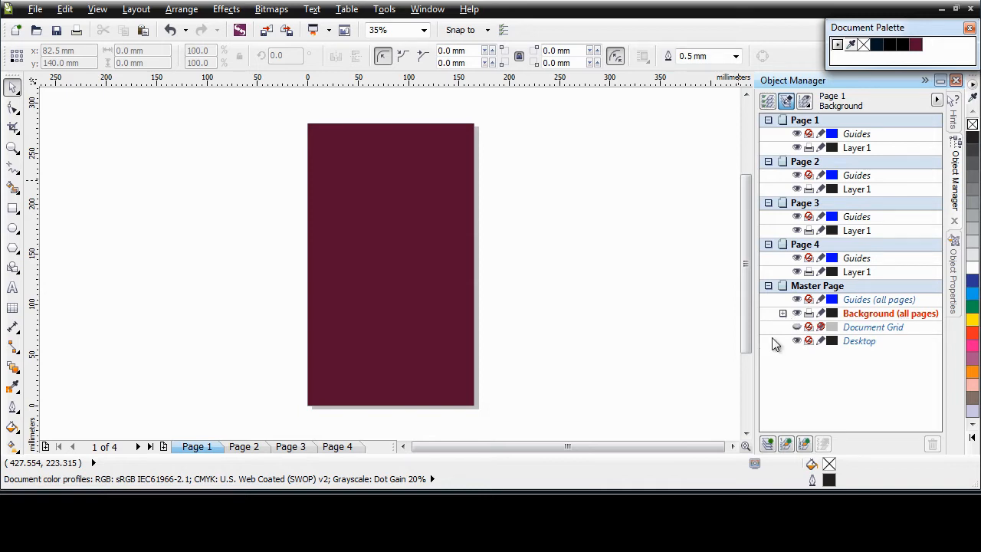
{"action": "left_click", "coordinate": [821, 313]}
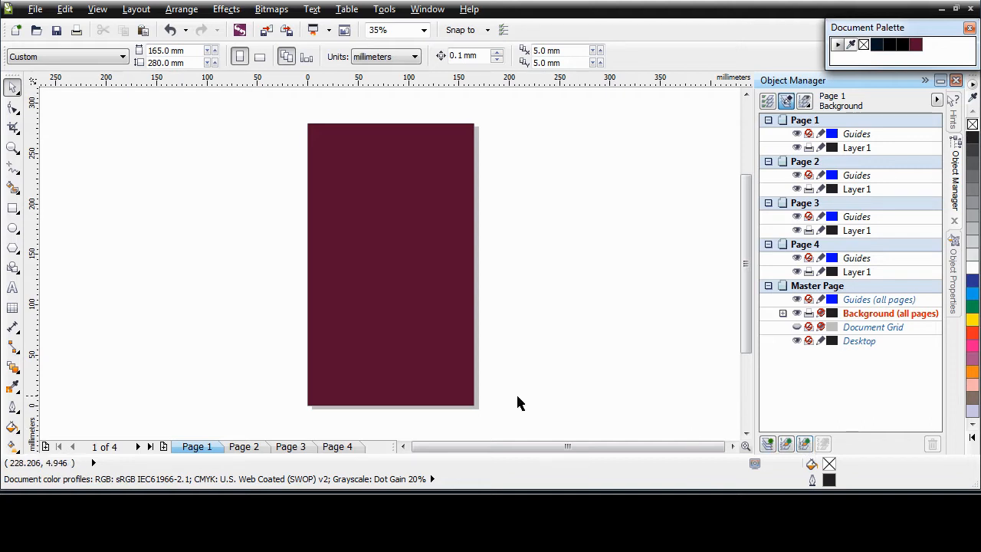
{"action": "left_click", "coordinate": [291, 447]}
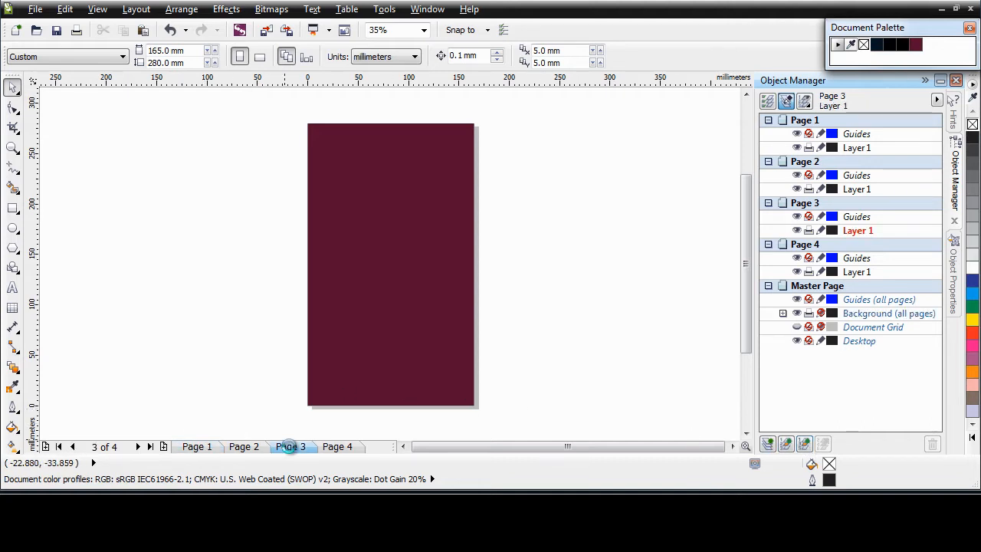
{"action": "left_click", "coordinate": [206, 447]}
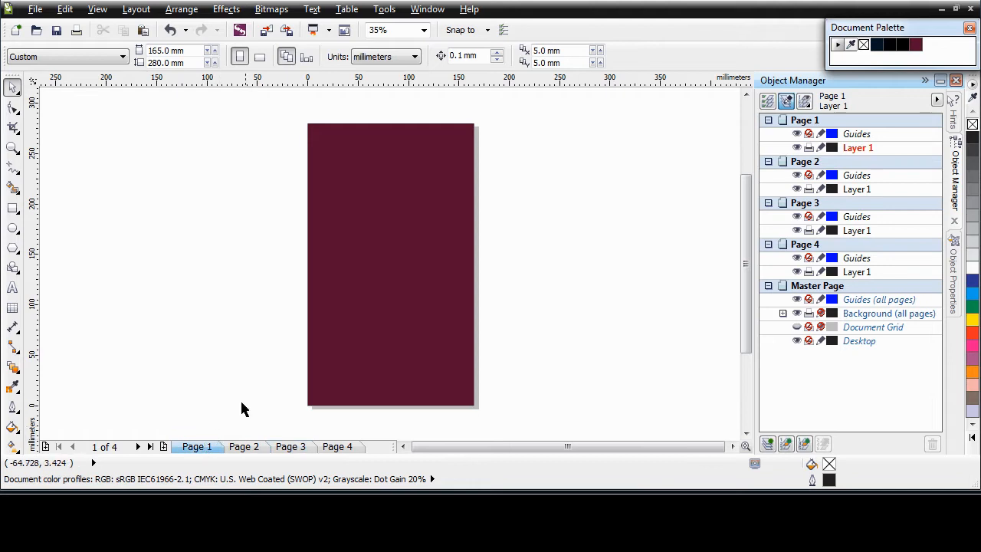
Add an odd-pages master layer named Footer, check pages 2 and 3, and make it active.
{"action": "left_click", "coordinate": [805, 444]}
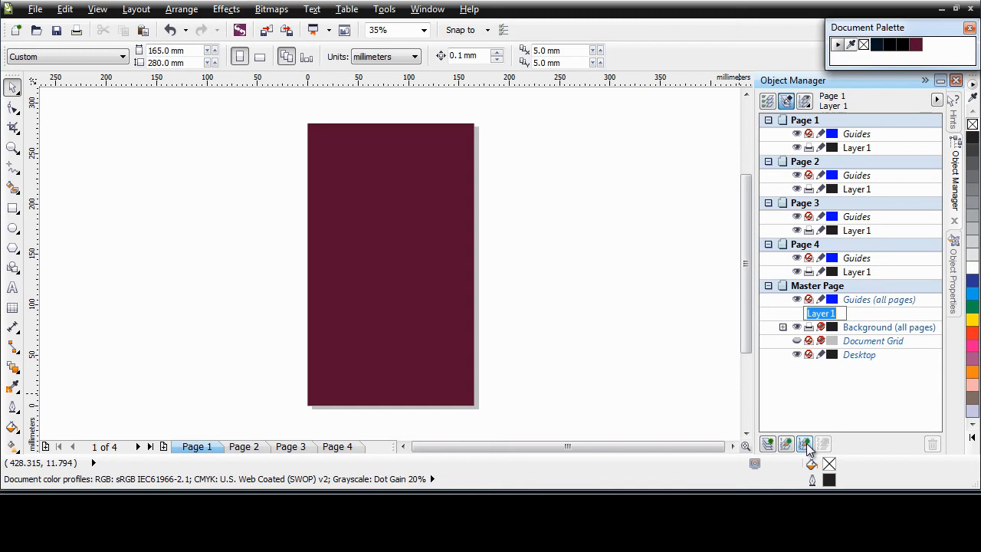
{"action": "type", "text": "Footer"}
{"action": "key", "text": "Return"}
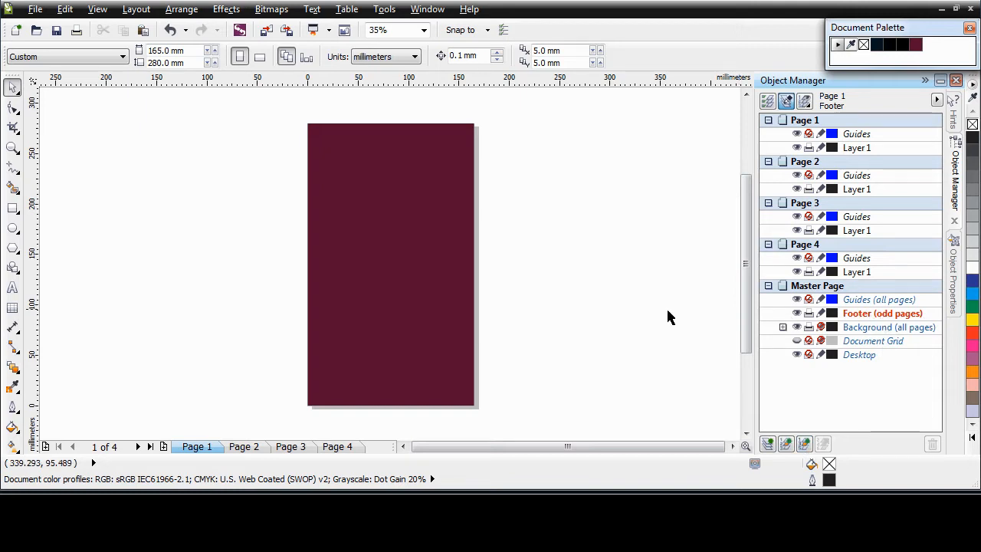
{"action": "left_click", "coordinate": [251, 447]}
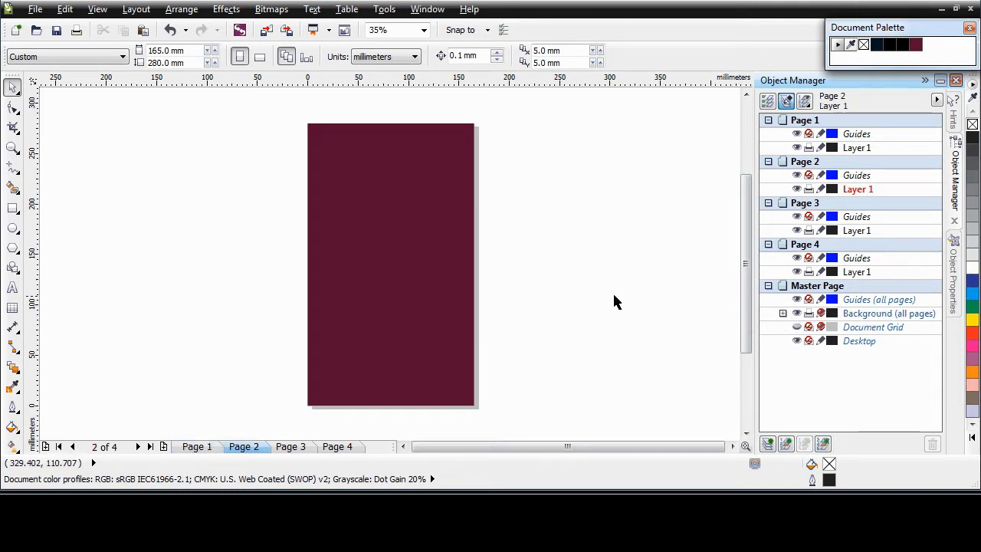
{"action": "left_click", "coordinate": [290, 446]}
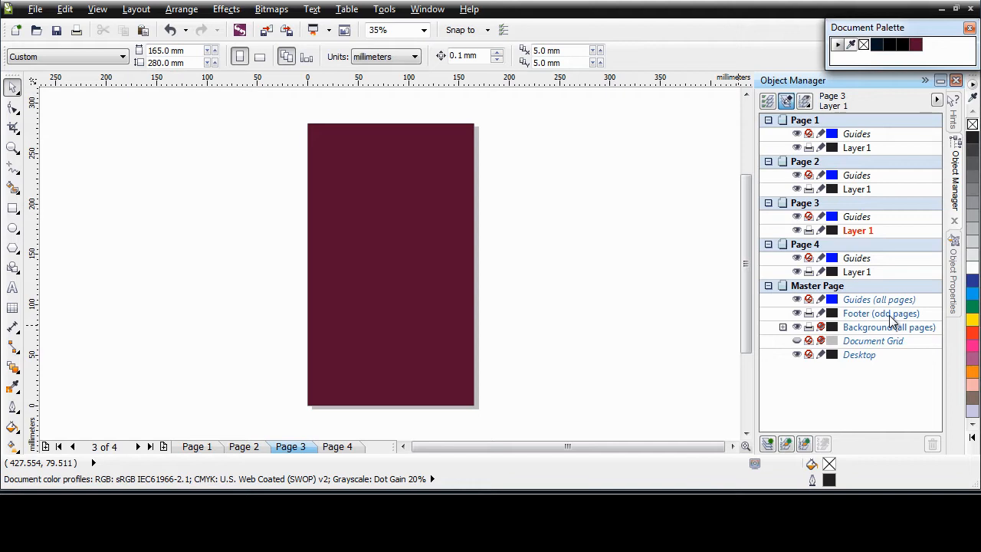
{"action": "left_click", "coordinate": [195, 448]}
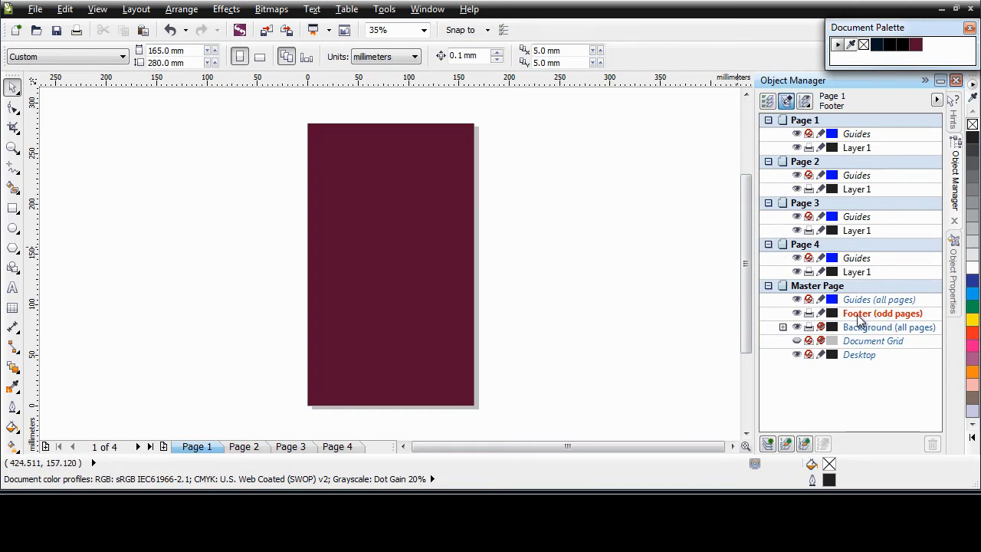
{"action": "left_click", "coordinate": [859, 315]}
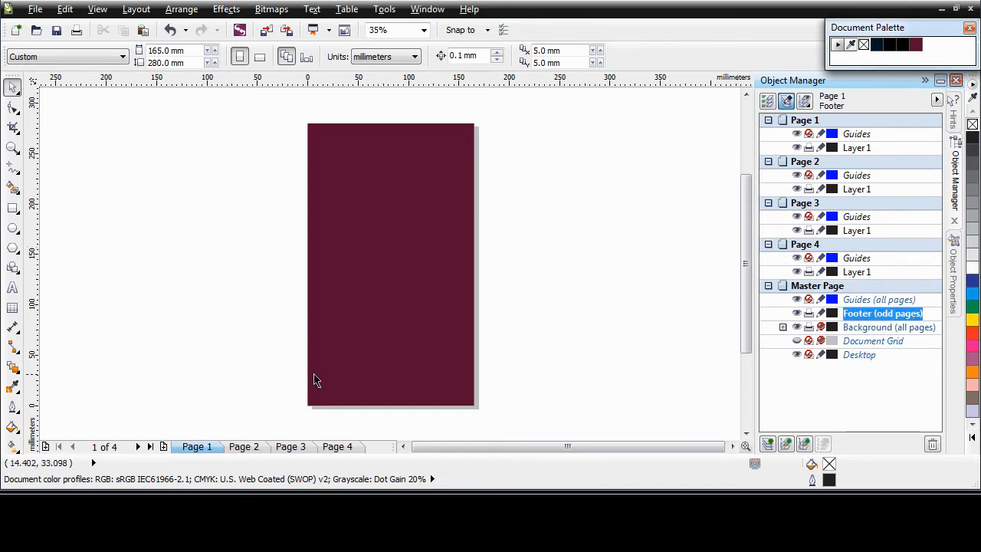
Paste 'B7 Pisces | Taste the difference' as text near page 1's bottom and enlarge it.
{"action": "left_click", "coordinate": [12, 288]}
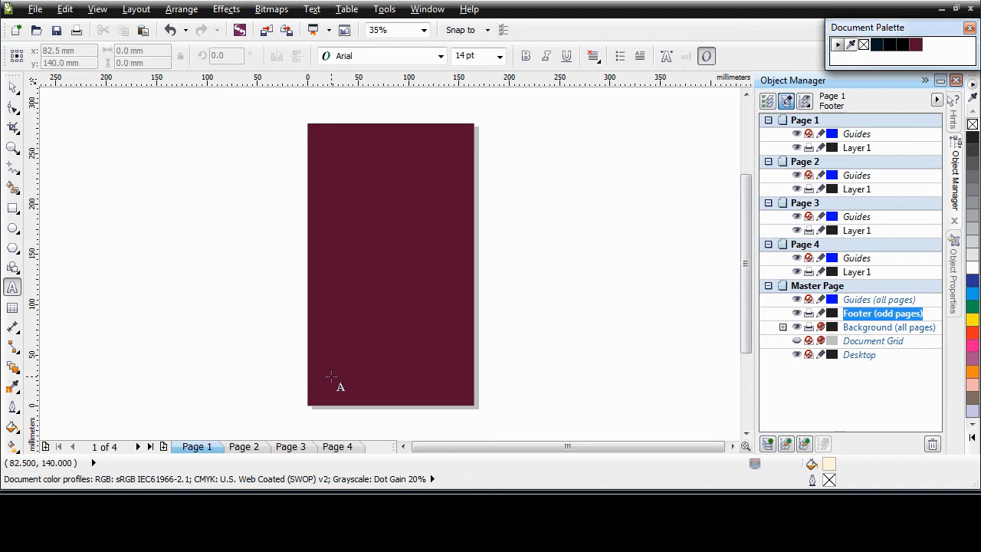
{"action": "left_click", "coordinate": [331, 377]}
{"action": "type", "text": "87 Pieces | Taste the difference"}
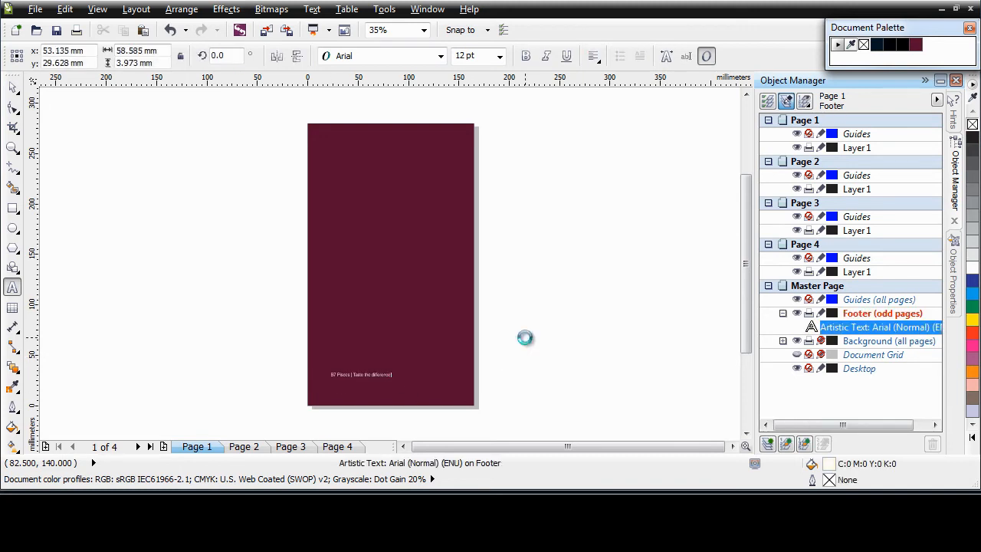
{"action": "left_click", "coordinate": [12, 86]}
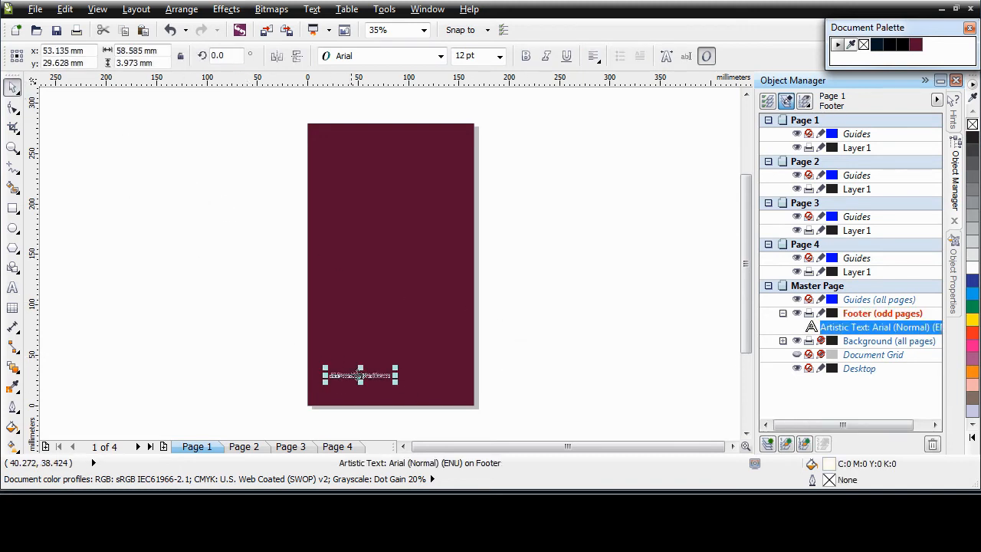
{"action": "mouse_move", "coordinate": [396, 384]}
{"action": "left_mouse_down"}
{"action": "mouse_move", "coordinate": [421, 401]}
{"action": "mouse_move", "coordinate": [465, 401]}
{"action": "mouse_move", "coordinate": [403, 379]}
{"action": "mouse_move", "coordinate": [402, 389]}
{"action": "left_mouse_up"}
{"action": "left_click", "coordinate": [545, 387]}
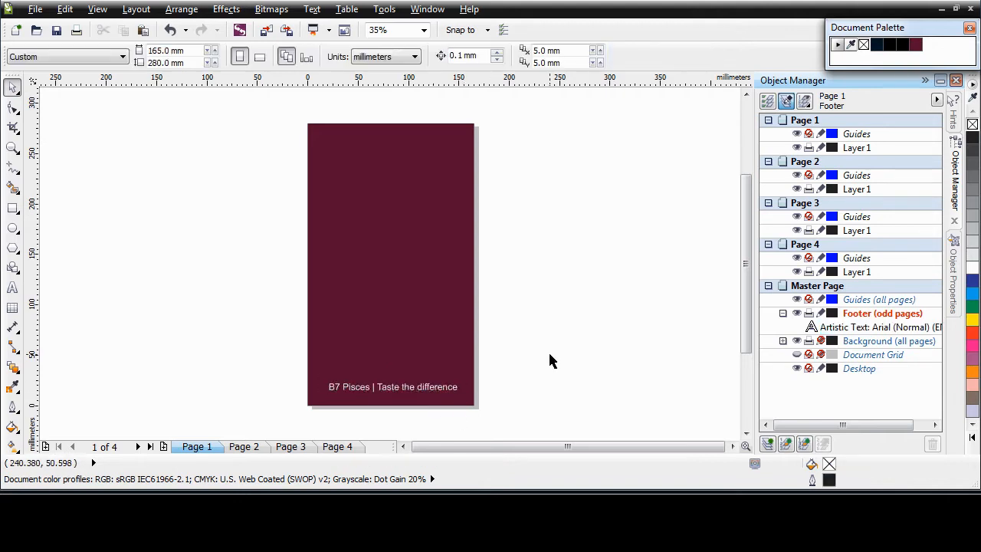
{"action": "left_click", "coordinate": [425, 387]}
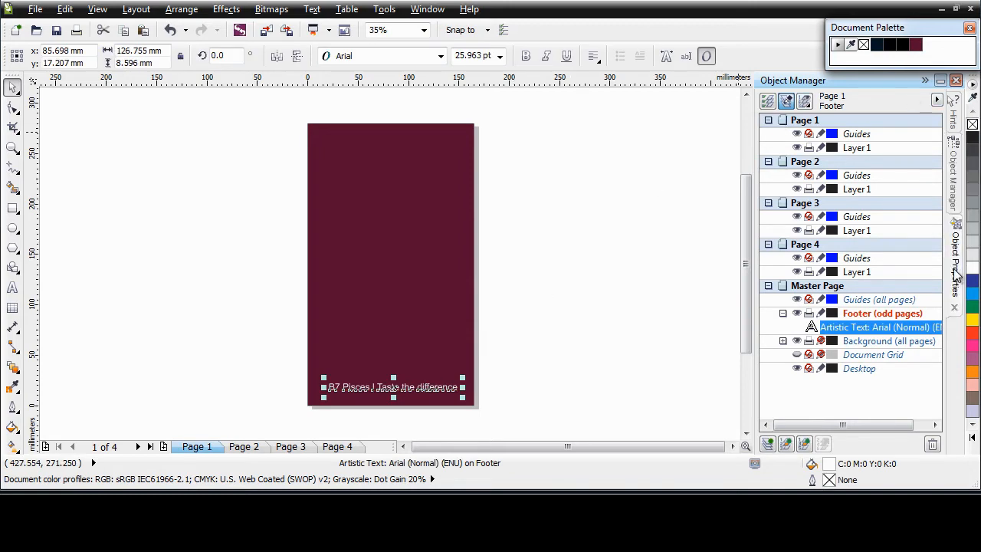
Make the tagline 12 pt white and centre it along the bottom of page 1.
{"action": "key", "text": "alt+Return"}
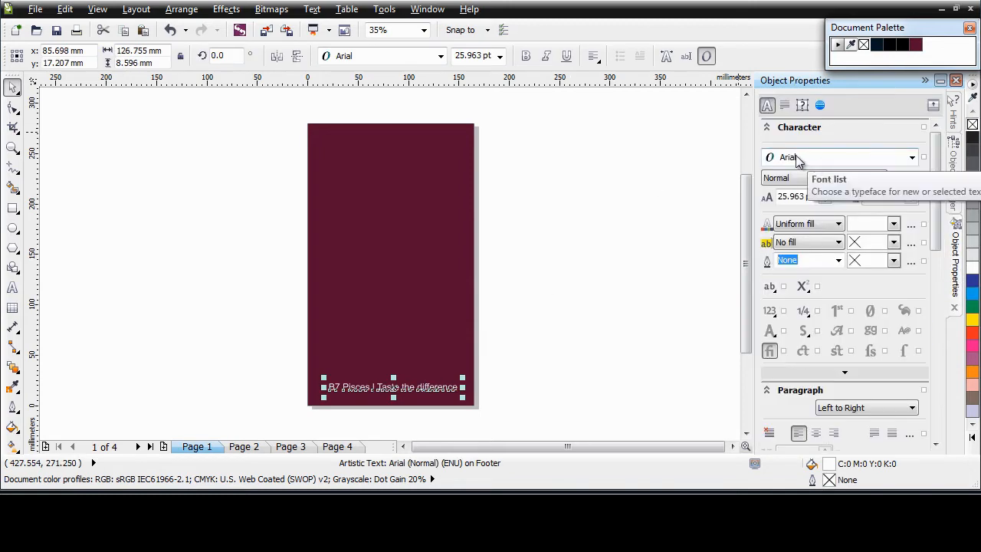
{"action": "left_click", "coordinate": [789, 196]}
{"action": "type", "text": "12"}
{"action": "key", "text": "Return"}
{"action": "left_click", "coordinate": [893, 224]}
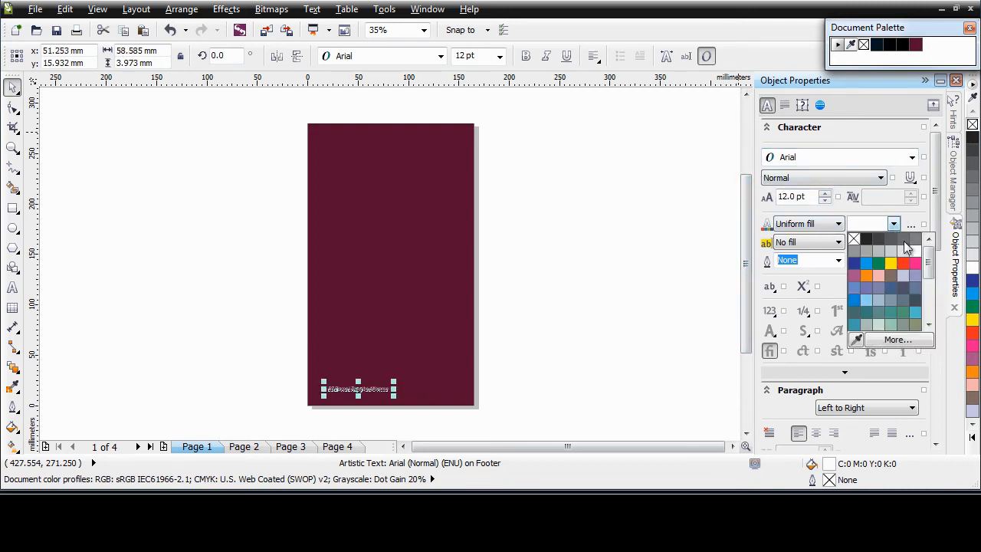
{"action": "left_click", "coordinate": [914, 252]}
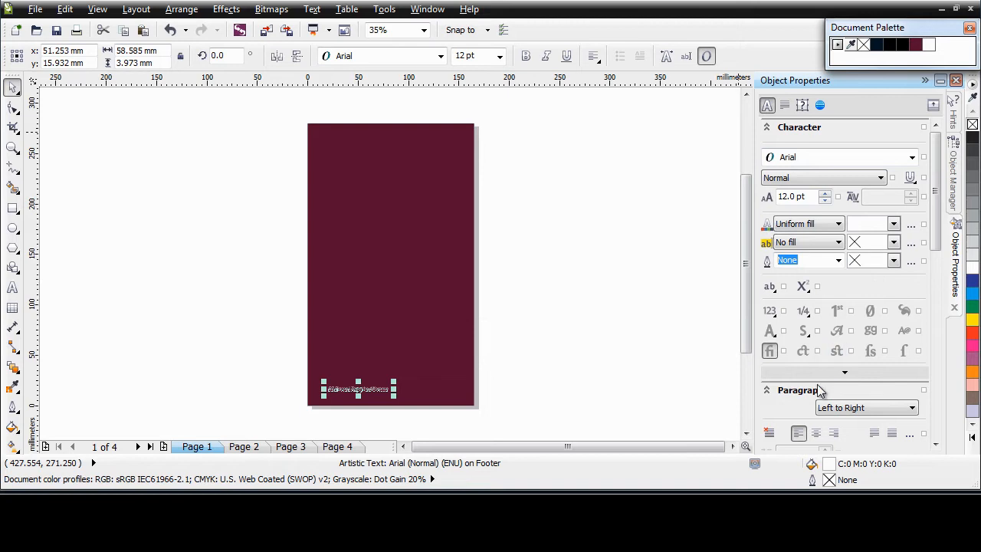
{"action": "left_click_drag", "start_coordinate": [358, 389], "coordinate": [395, 392]}
Check pages 2 and 3 to confirm the footer appears only on odd pages.
{"action": "left_click", "coordinate": [587, 390]}
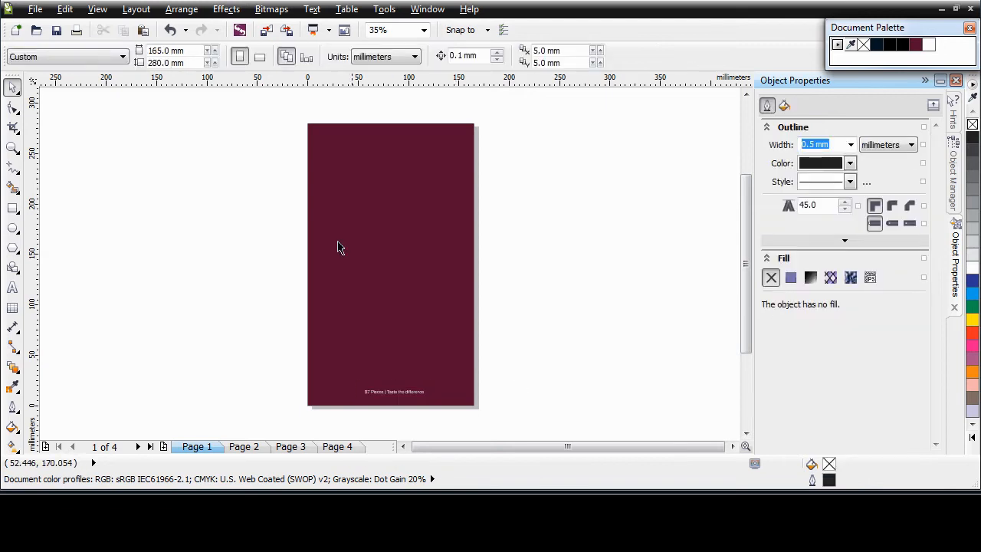
{"action": "left_click", "coordinate": [257, 449]}
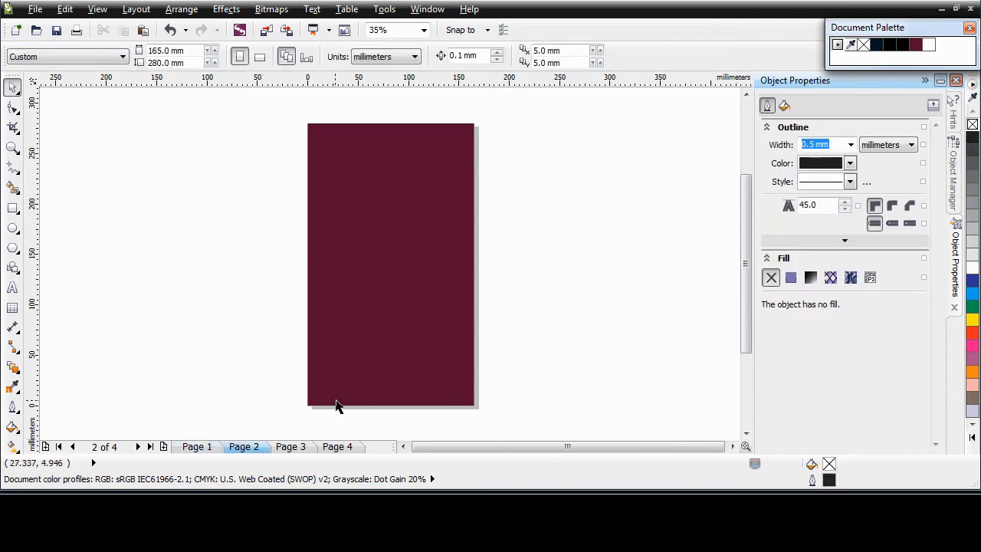
{"action": "left_click", "coordinate": [300, 447]}
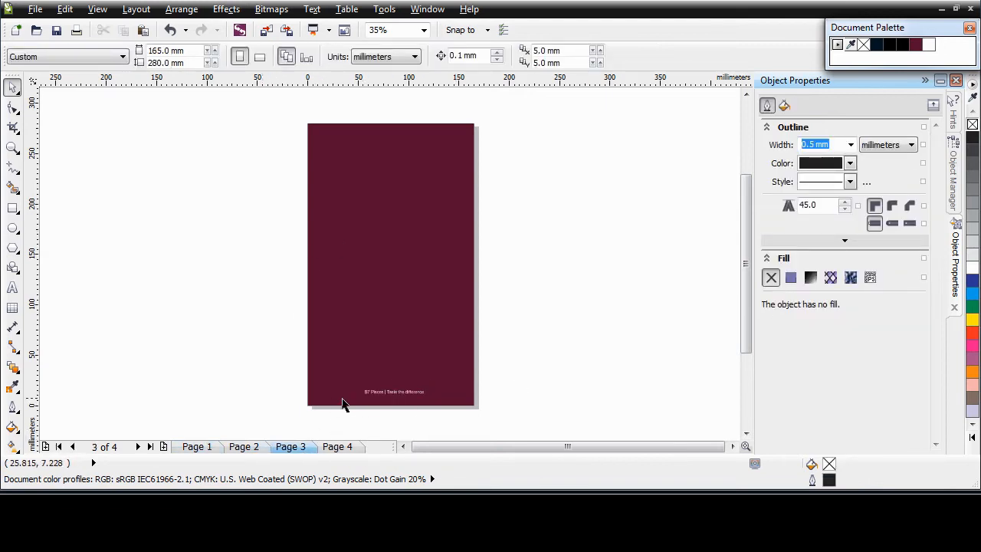
{"action": "left_click", "coordinate": [954, 178]}
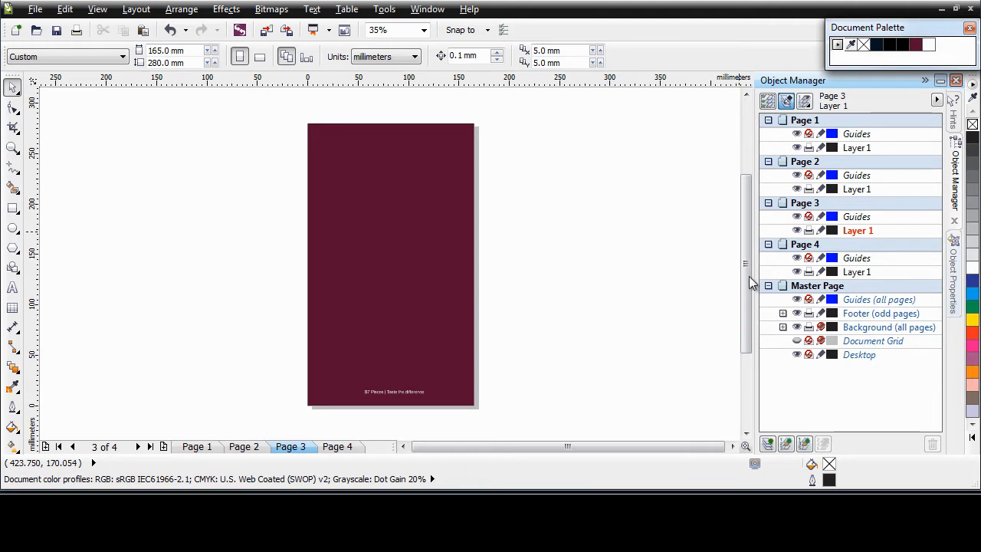
On page 2, add an even-pages master layer named Footer and make it active.
{"action": "left_click", "coordinate": [245, 451]}
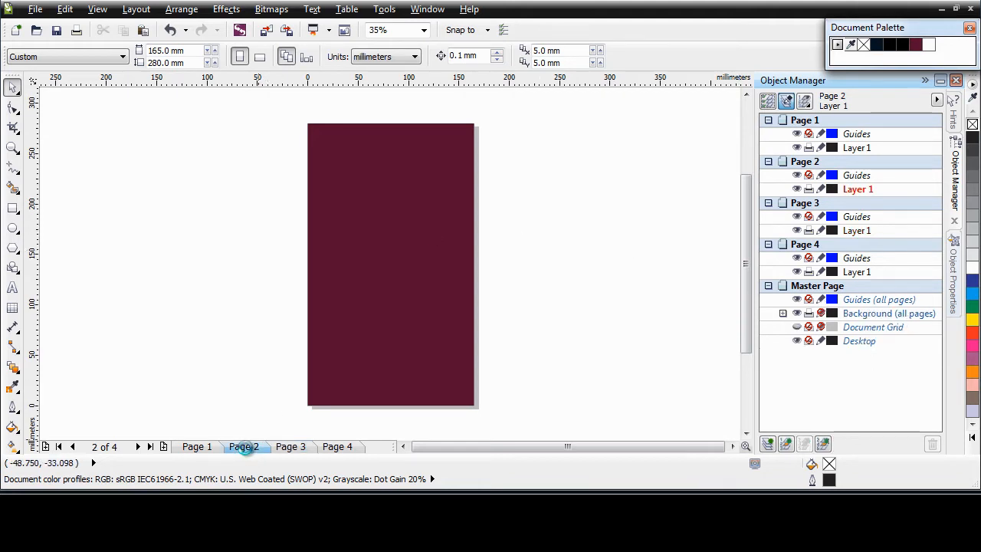
{"action": "left_click", "coordinate": [824, 444]}
{"action": "type", "text": "Footer"}
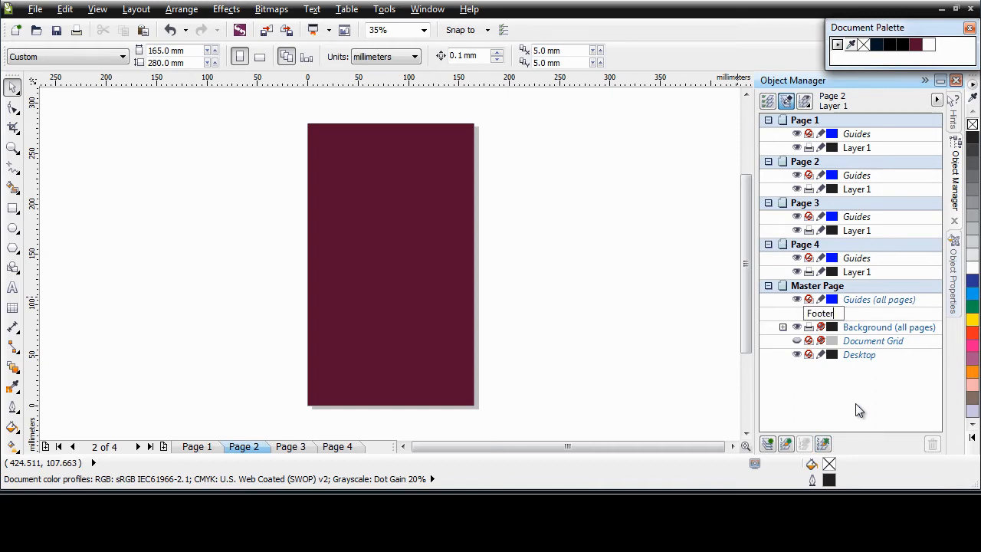
{"action": "key", "text": "Return"}
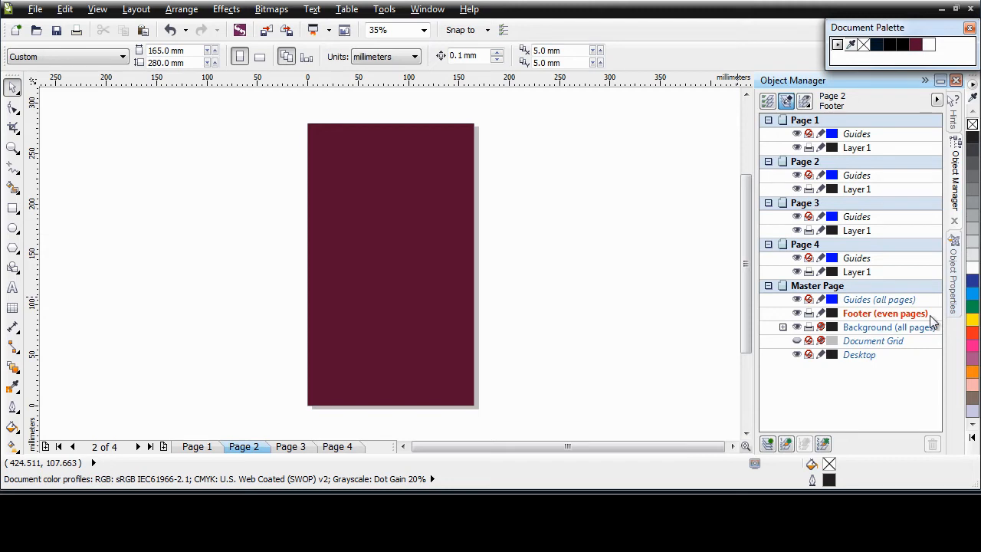
{"action": "left_click", "coordinate": [895, 316]}
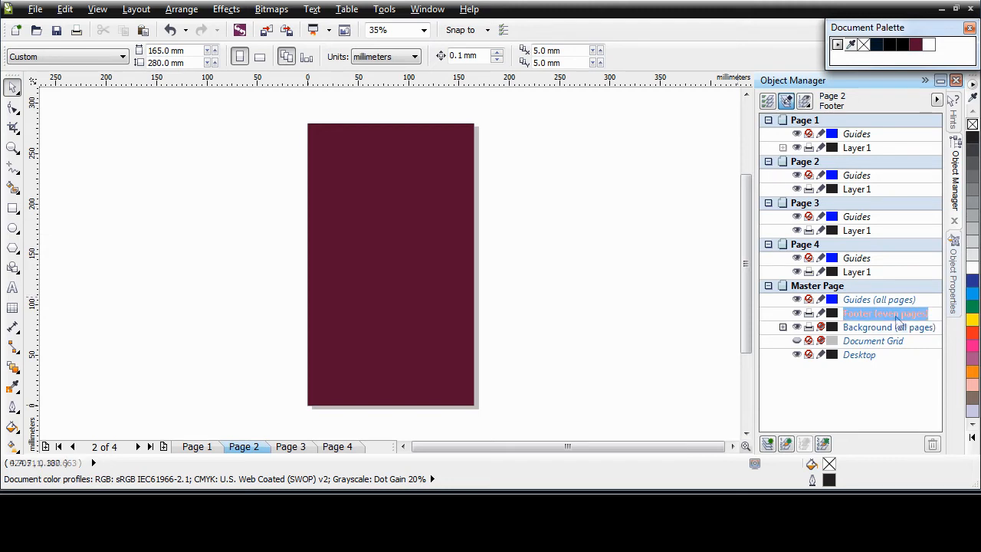
{"action": "left_click", "coordinate": [12, 290]}
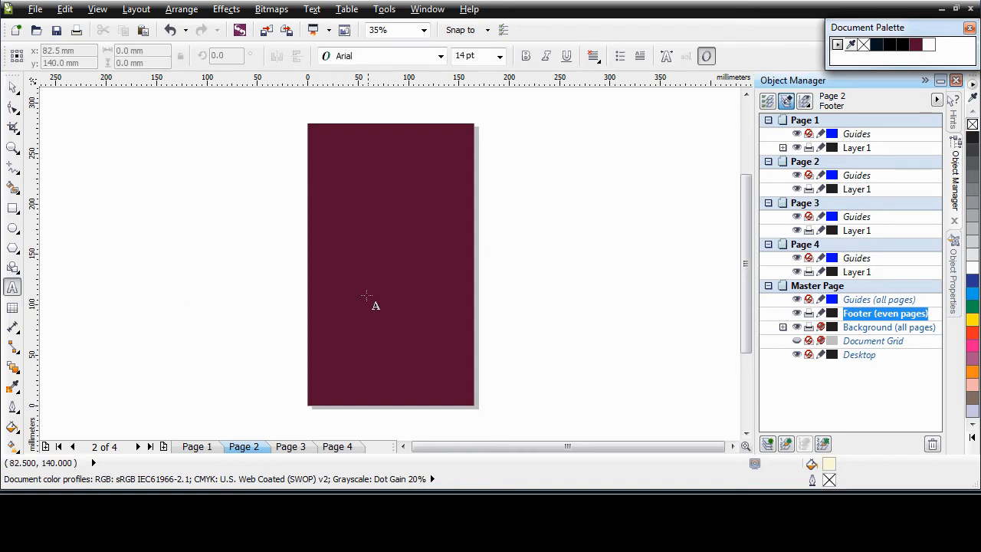
Paste 'The flavors of the world' near page 2's bottom and size it to 12 pt.
{"action": "left_click", "coordinate": [315, 381]}
{"action": "key", "text": "ctrl+v"}
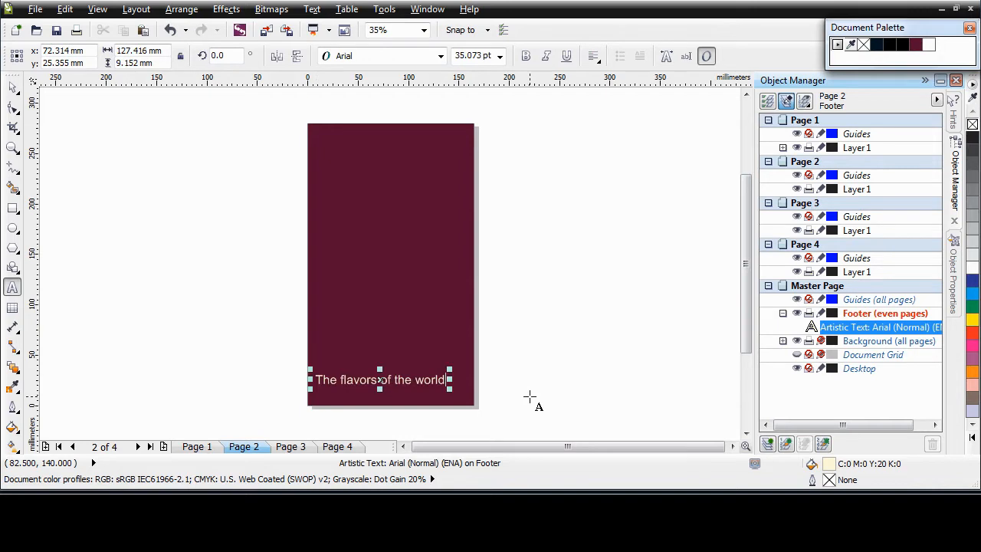
{"action": "left_click", "coordinate": [12, 87]}
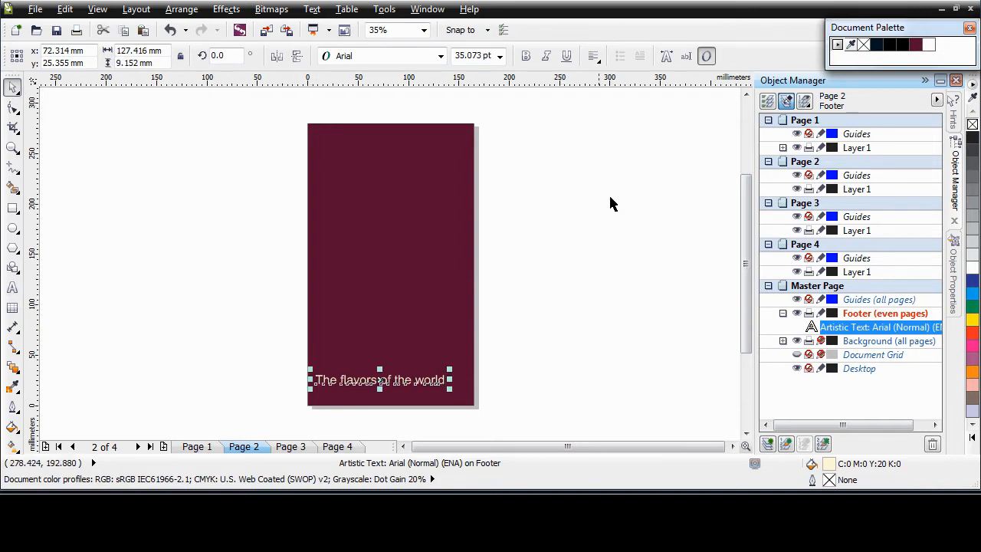
{"action": "left_click", "coordinate": [958, 265]}
{"action": "left_click", "coordinate": [813, 197]}
{"action": "type", "text": "12"}
{"action": "key", "text": "Return"}
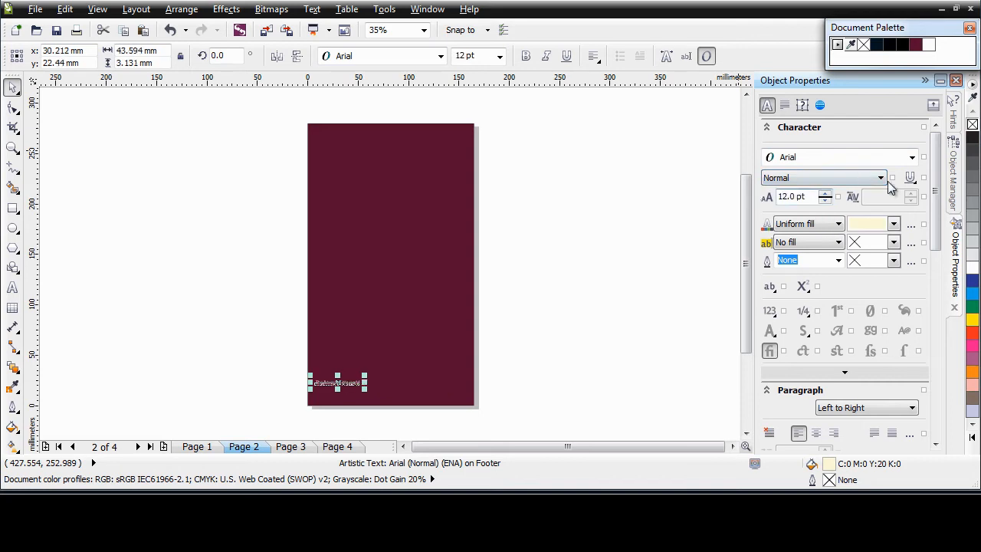
Make the footer text white, move it to the bottom-right corner and right-align it.
{"action": "left_click", "coordinate": [893, 223]}
{"action": "left_click", "coordinate": [916, 253]}
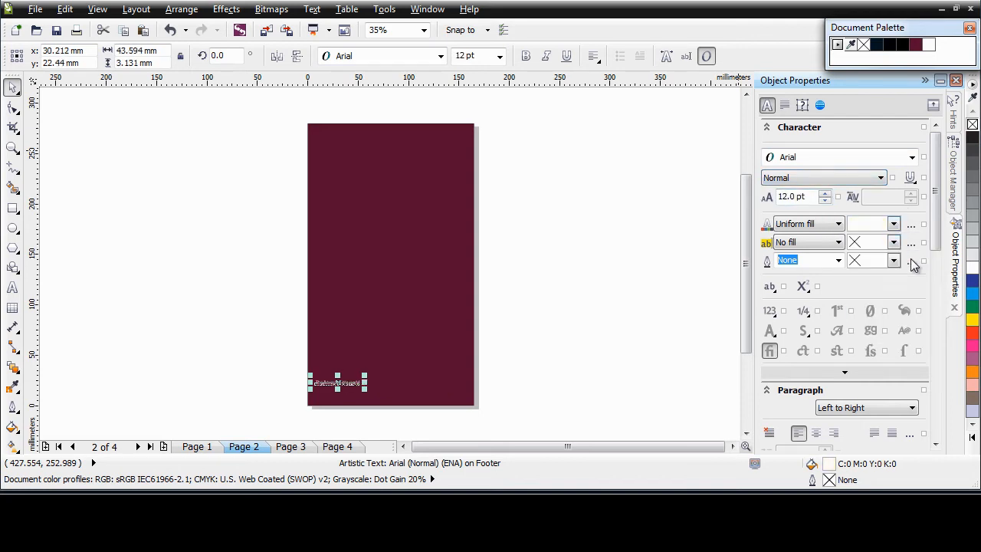
{"action": "left_click_drag", "start_coordinate": [371, 385], "coordinate": [435, 392]}
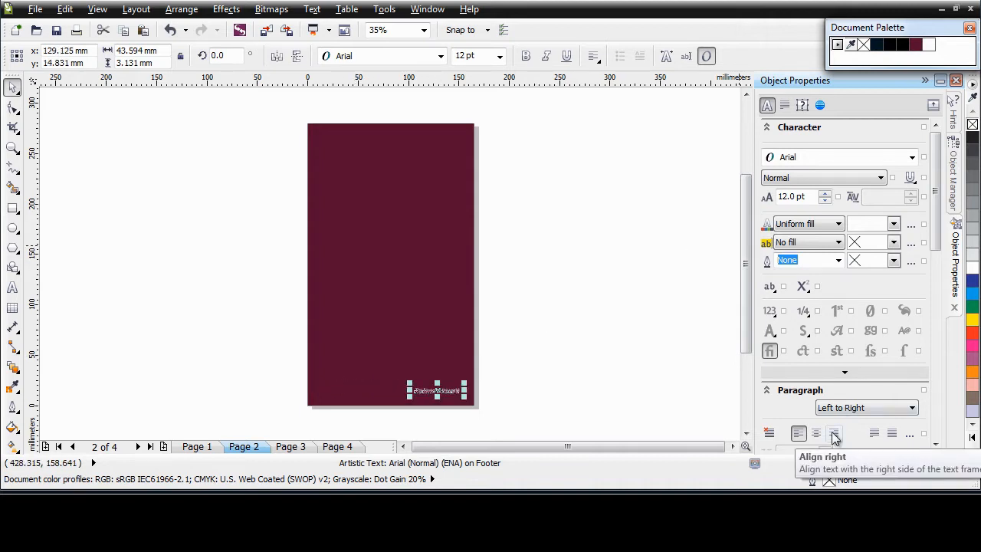
{"action": "left_click", "coordinate": [834, 434]}
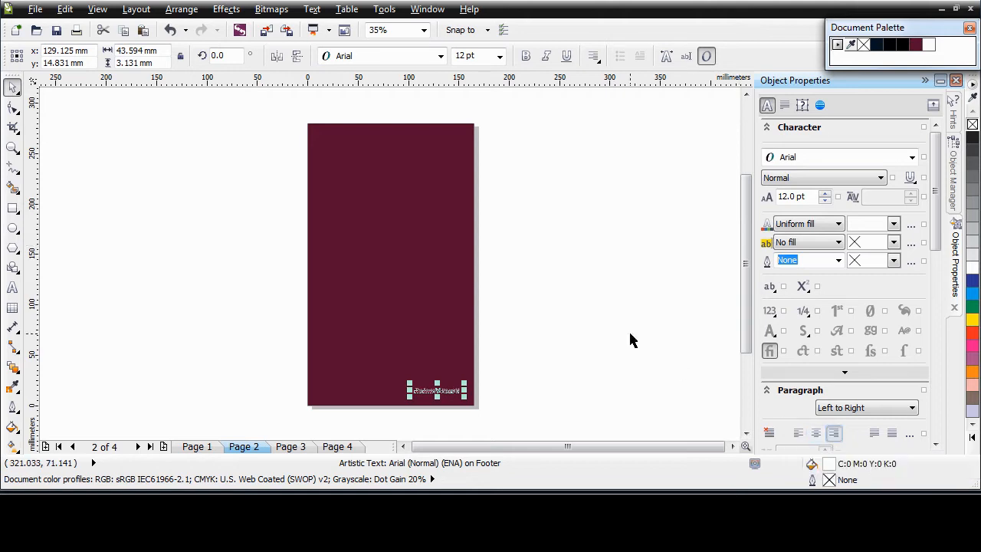
Check the footers on Pages 1 through 4 with the Object Manager open.
{"action": "left_click", "coordinate": [954, 192]}
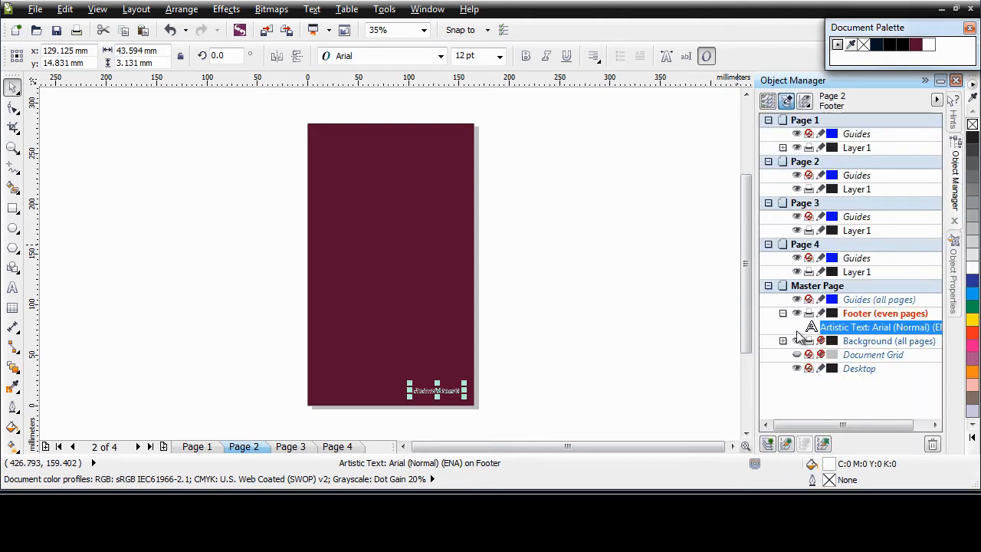
{"action": "left_click", "coordinate": [266, 334]}
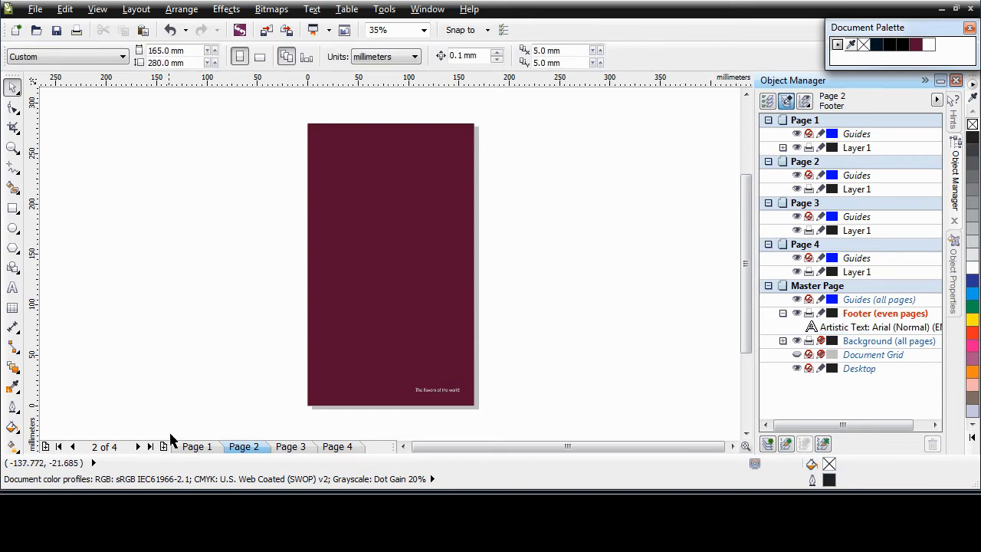
{"action": "left_click", "coordinate": [196, 446]}
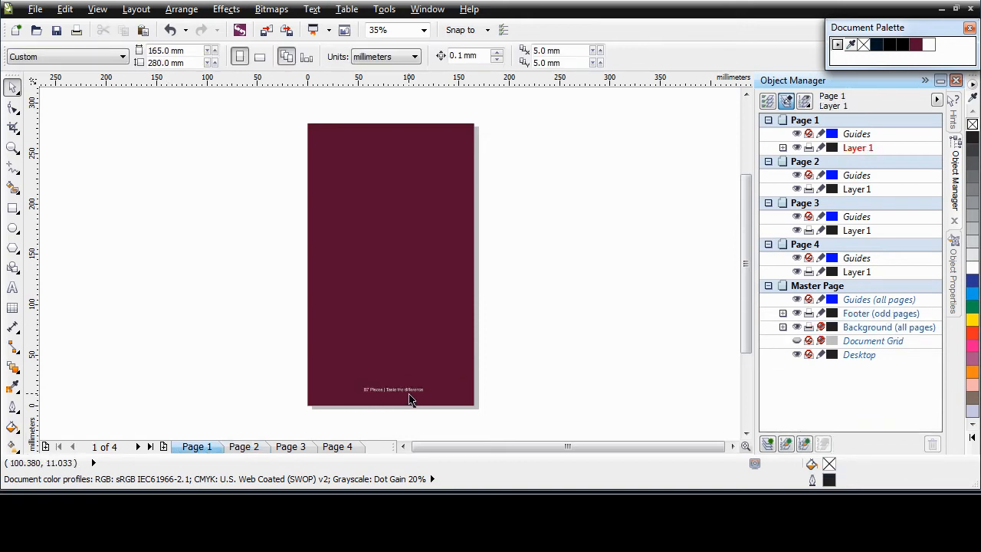
{"action": "left_click", "coordinate": [253, 447]}
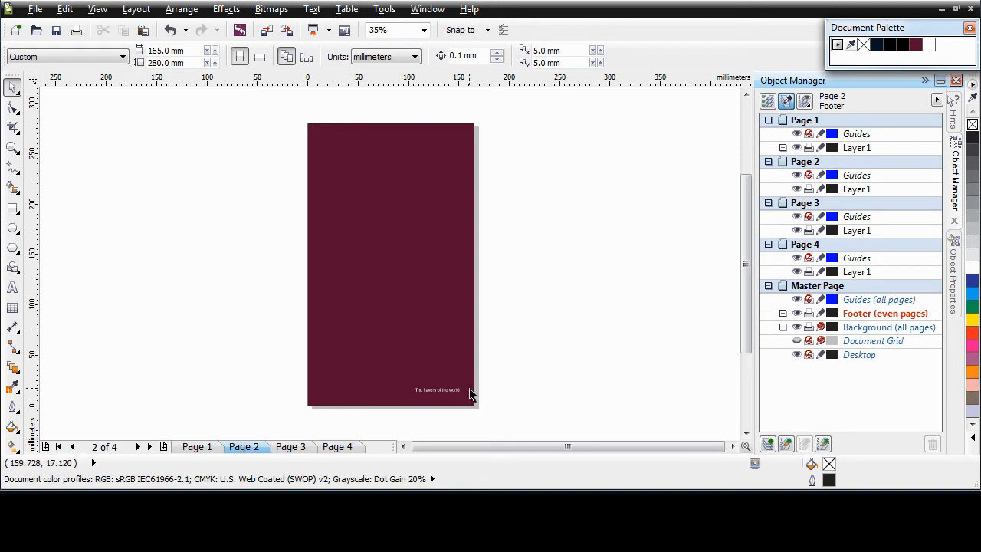
{"action": "left_click", "coordinate": [306, 448]}
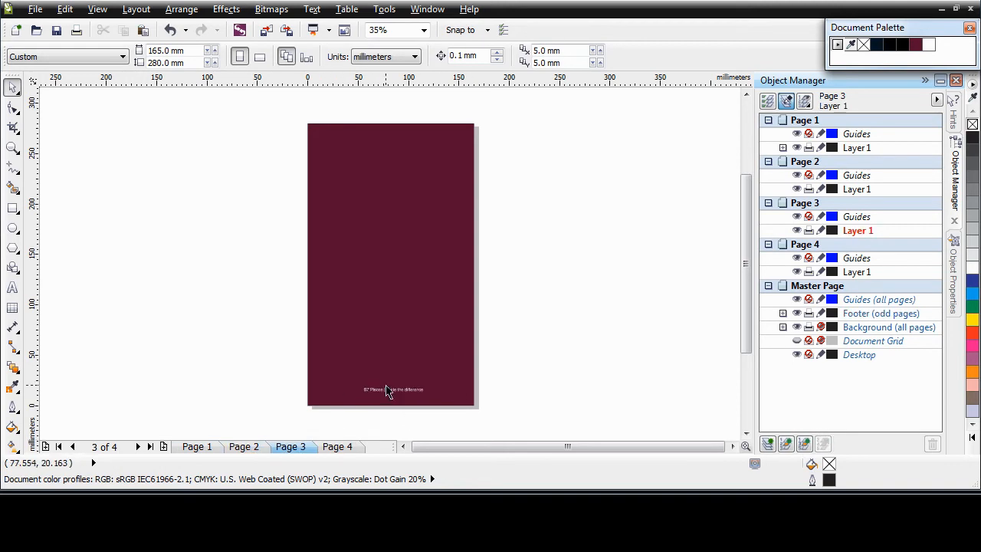
{"action": "left_click", "coordinate": [345, 448]}
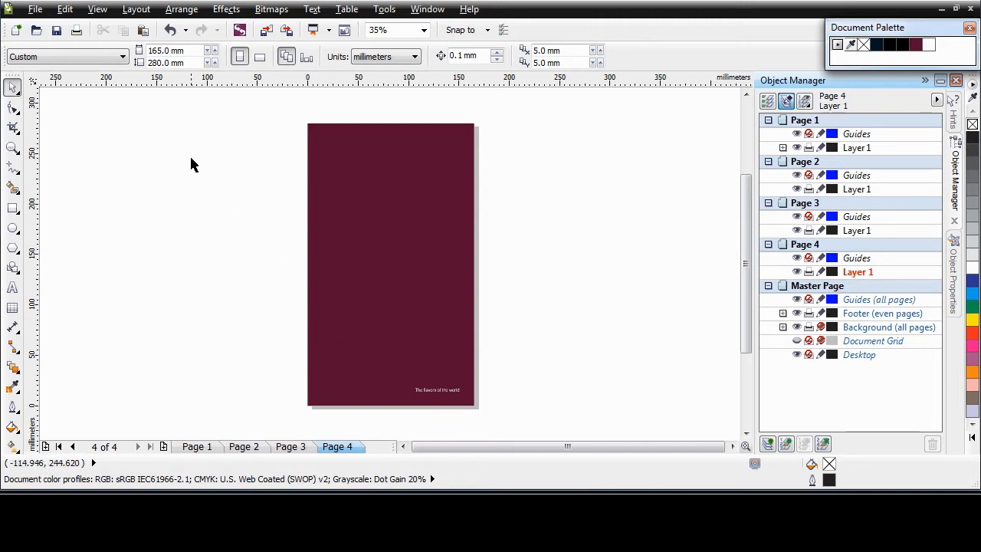
Insert a page number on all pages from the Layout menu.
{"action": "left_click", "coordinate": [138, 11]}
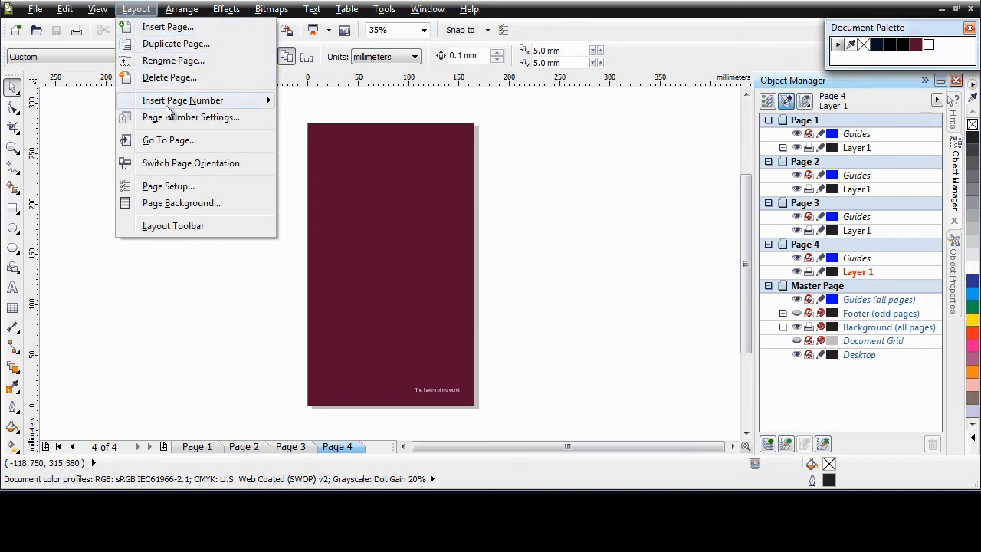
{"action": "mouse_move", "coordinate": [184, 108]}
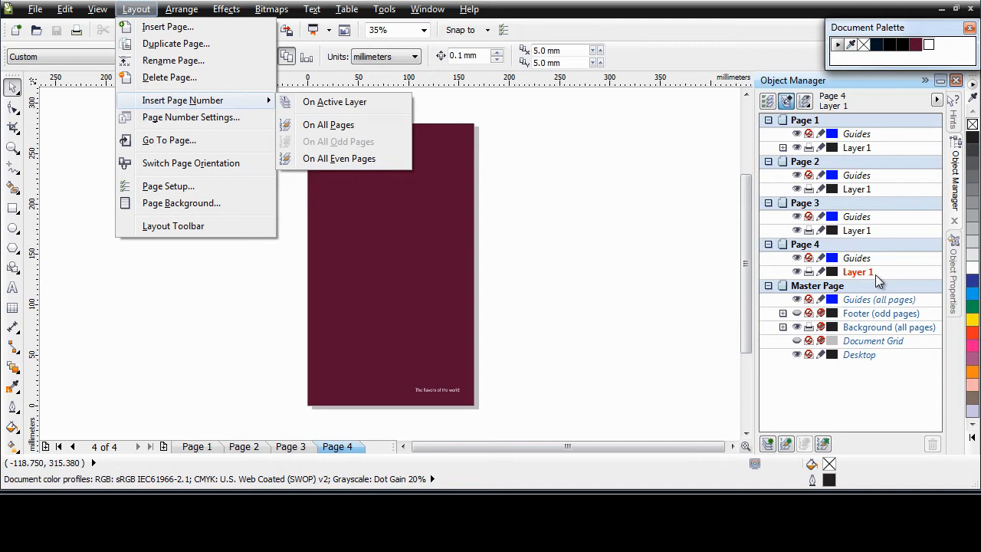
{"action": "left_click", "coordinate": [327, 125]}
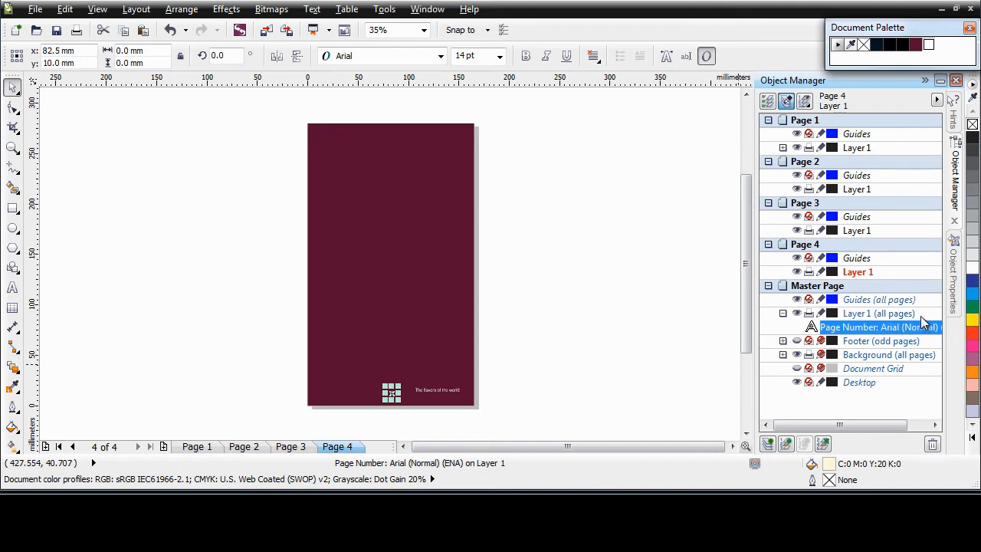
Rename the master layer holding the page number to 'Number'.
{"action": "left_click", "coordinate": [867, 315]}
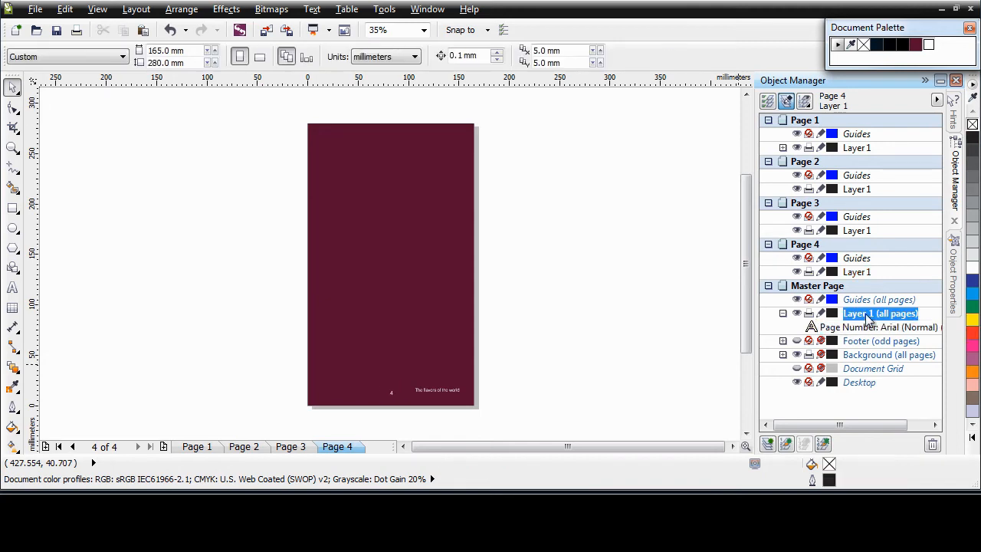
{"action": "left_click", "coordinate": [868, 319]}
{"action": "type", "text": "Number"}
{"action": "key", "text": "Return"}
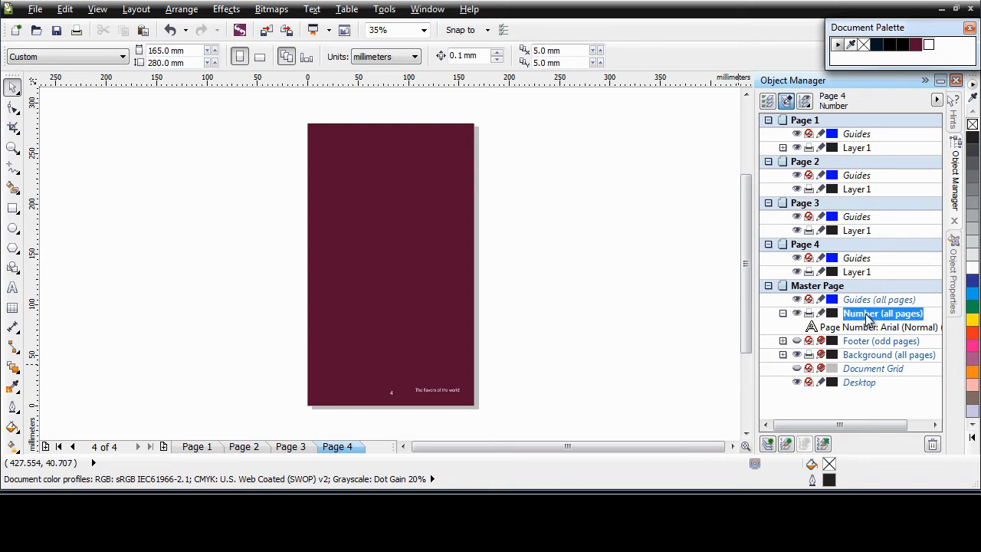
Zoom in on the bottom of Page 1 to see the page number.
{"action": "left_click", "coordinate": [197, 446]}
{"action": "key", "text": "z"}
{"action": "left_click_drag", "start_coordinate": [298, 353], "coordinate": [544, 423]}
{"action": "key", "text": "space"}
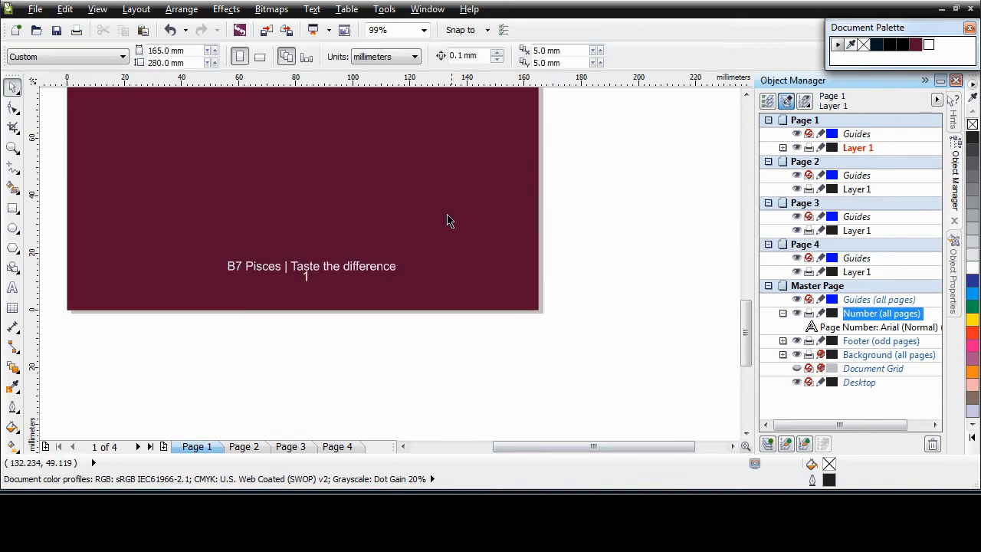
Set the page number '1' to 72 pt and open the custom colour chooser for its text fill.
{"action": "left_click", "coordinate": [307, 277]}
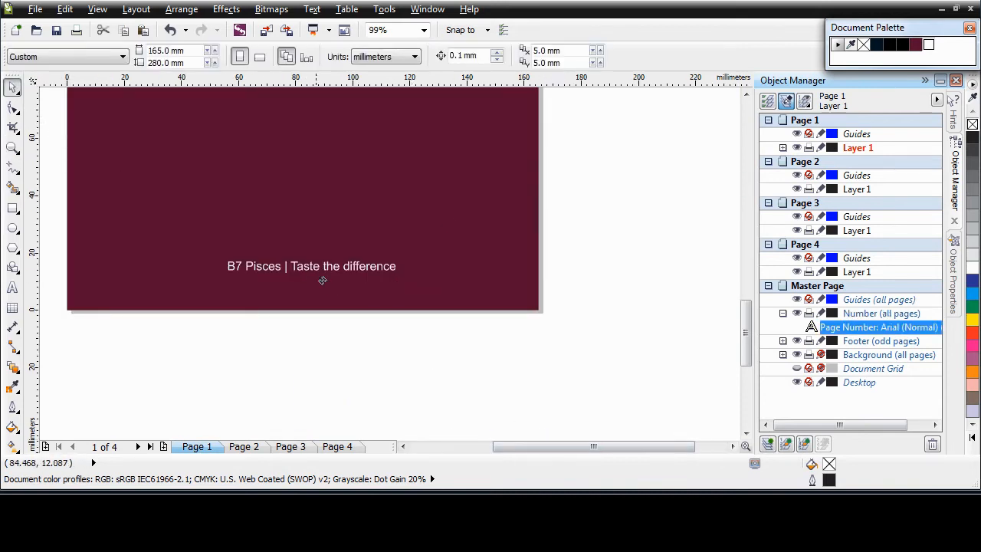
{"action": "left_click", "coordinate": [514, 266]}
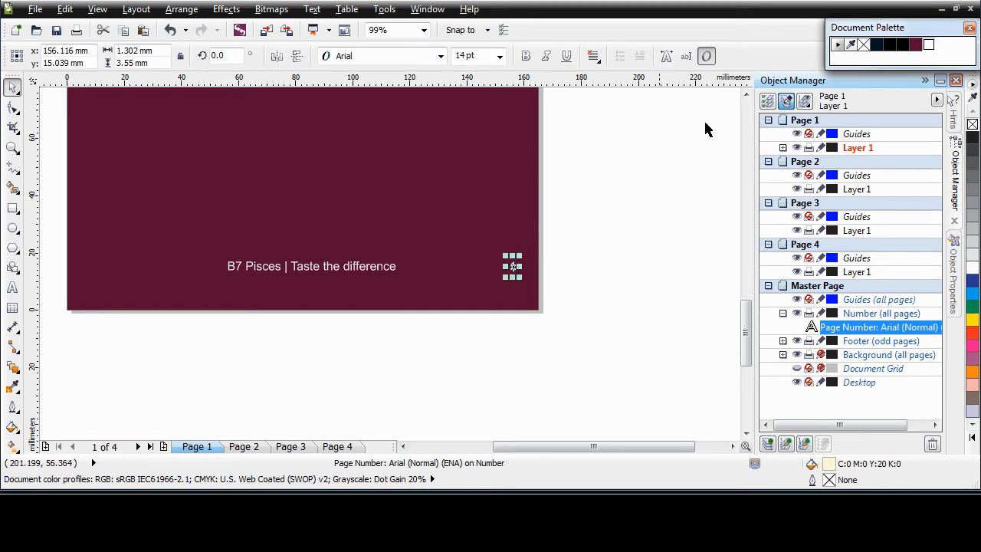
{"action": "left_click", "coordinate": [955, 286]}
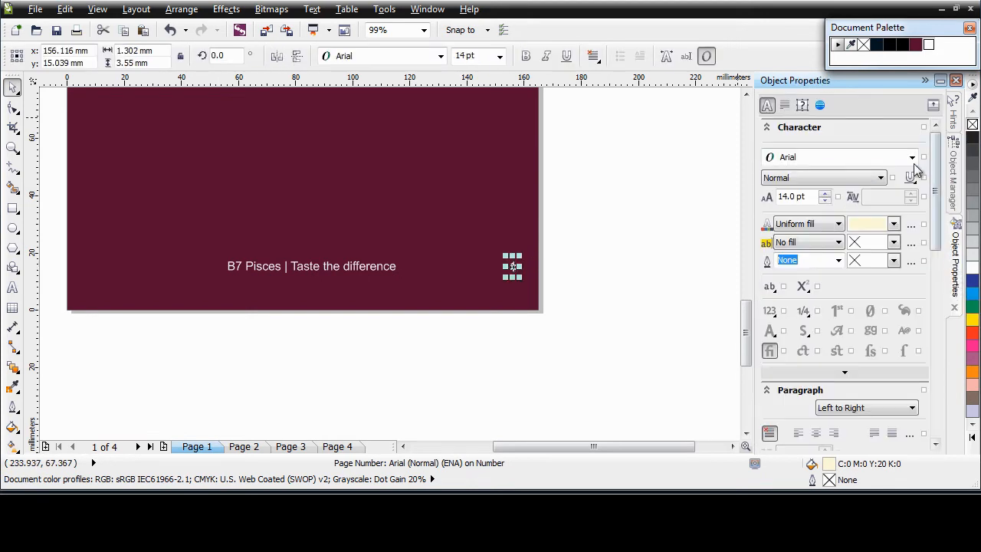
{"action": "left_click_drag", "start_coordinate": [810, 196], "coordinate": [778, 194]}
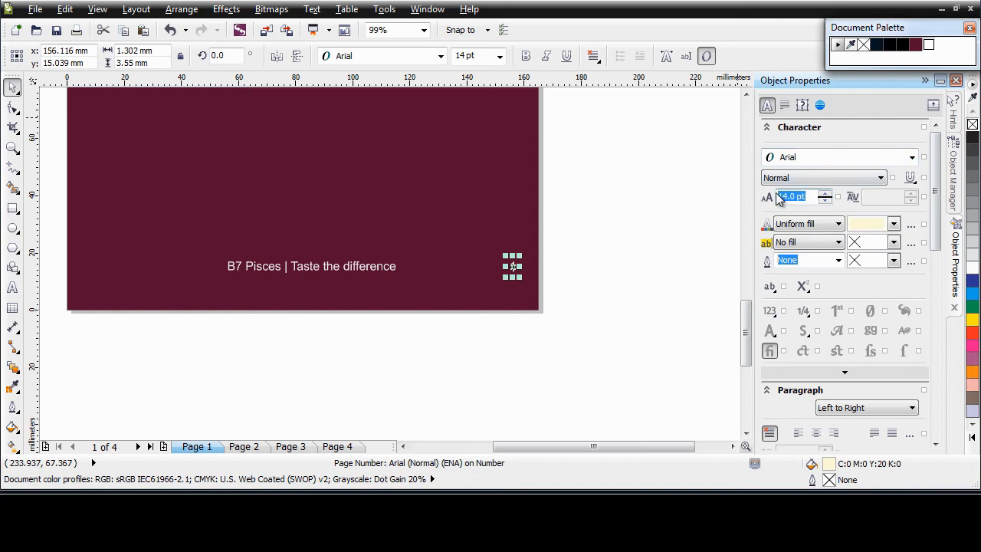
{"action": "key", "text": "BackSpace"}
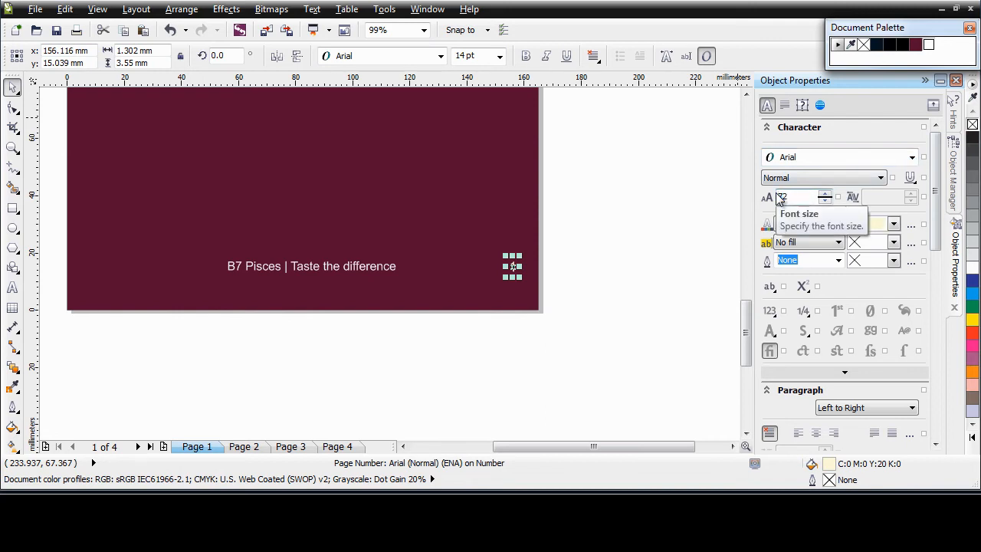
{"action": "left_click", "coordinate": [893, 224]}
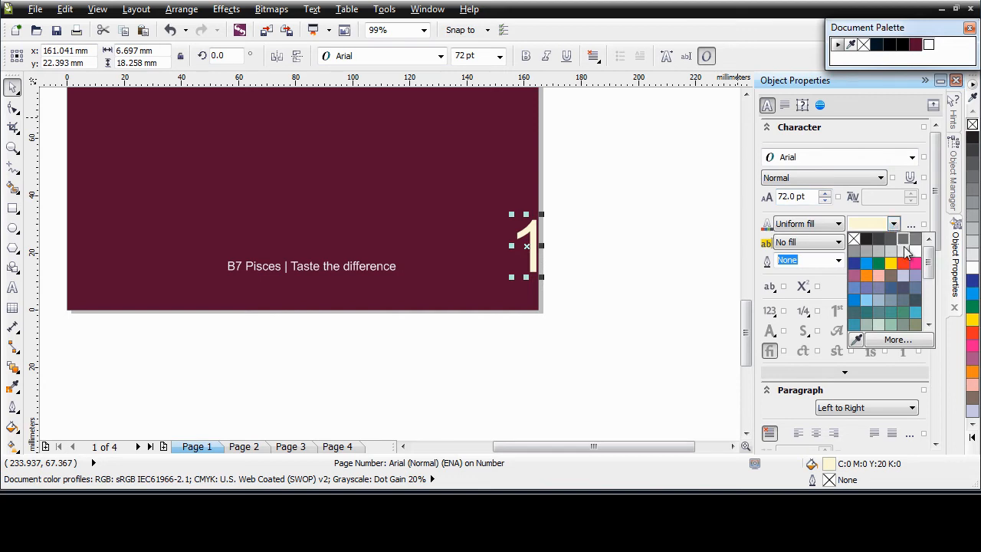
{"action": "left_click", "coordinate": [905, 346]}
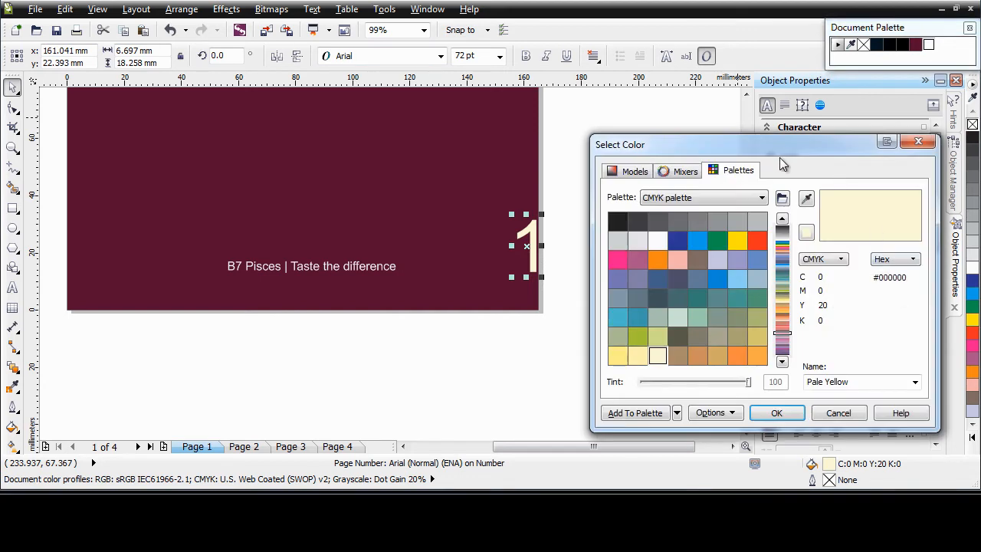
Fill the page number with CMYK colour C40 M95 Y44 K20.
{"action": "left_click_drag", "start_coordinate": [784, 144], "coordinate": [795, 92]}
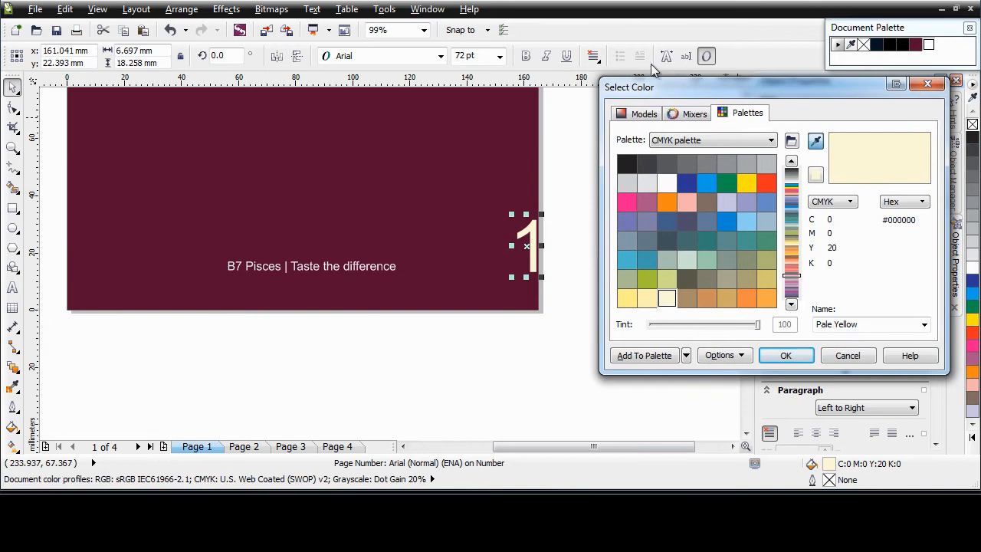
{"action": "left_click", "coordinate": [642, 114]}
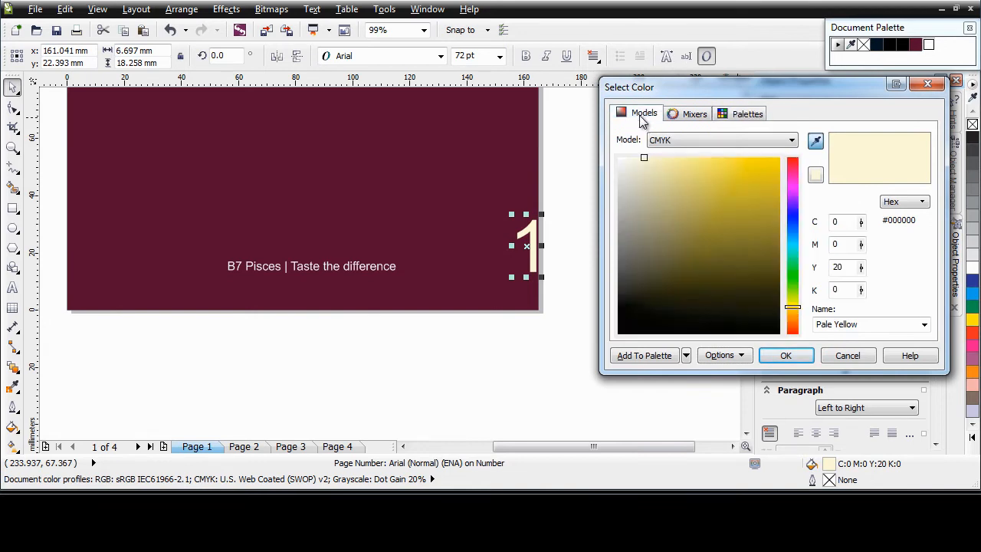
{"action": "double_click", "coordinate": [839, 221]}
{"action": "type", "text": "40"}
{"action": "key", "text": "Tab"}
{"action": "type", "text": "95"}
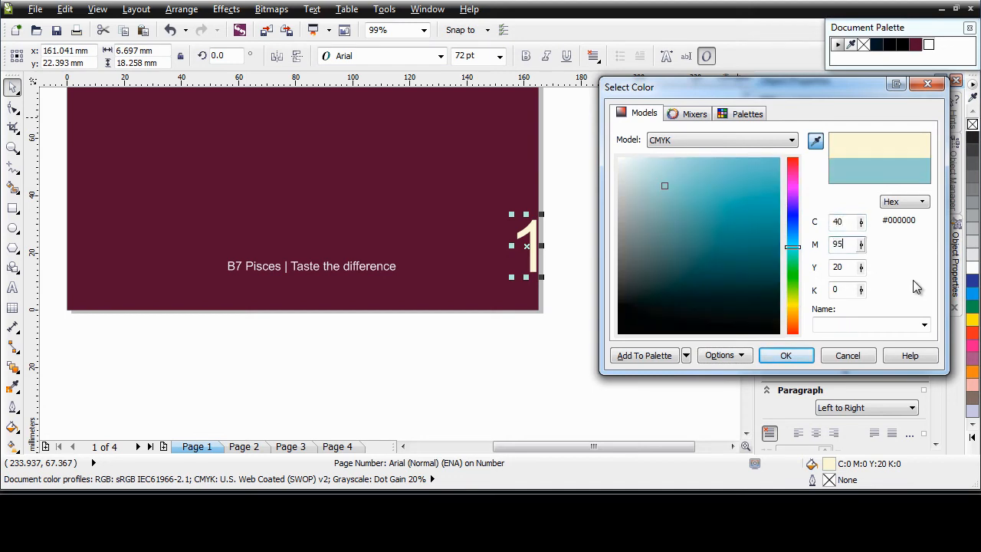
{"action": "key", "text": "Tab"}
{"action": "type", "text": "44"}
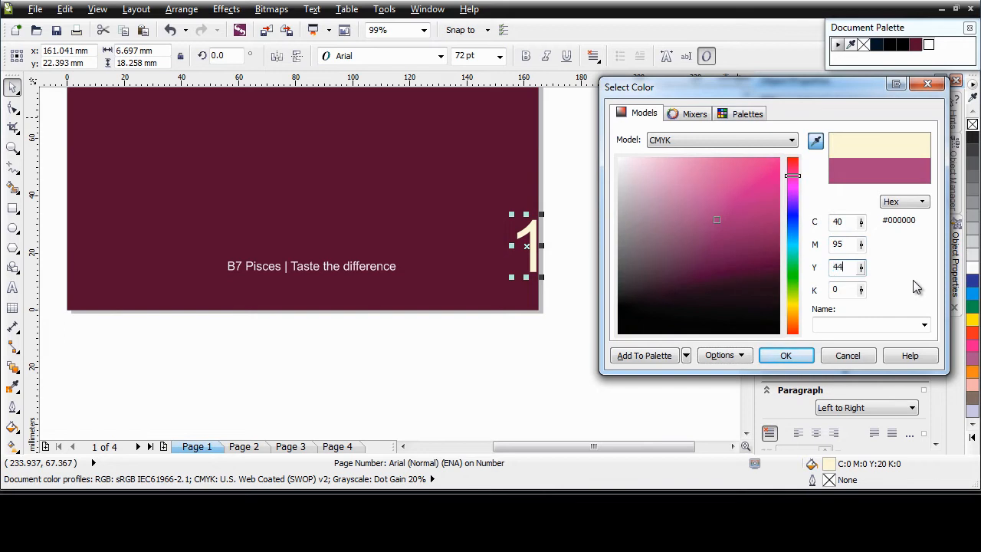
{"action": "key", "text": "Tab"}
{"action": "type", "text": "20"}
{"action": "key", "text": "Return"}
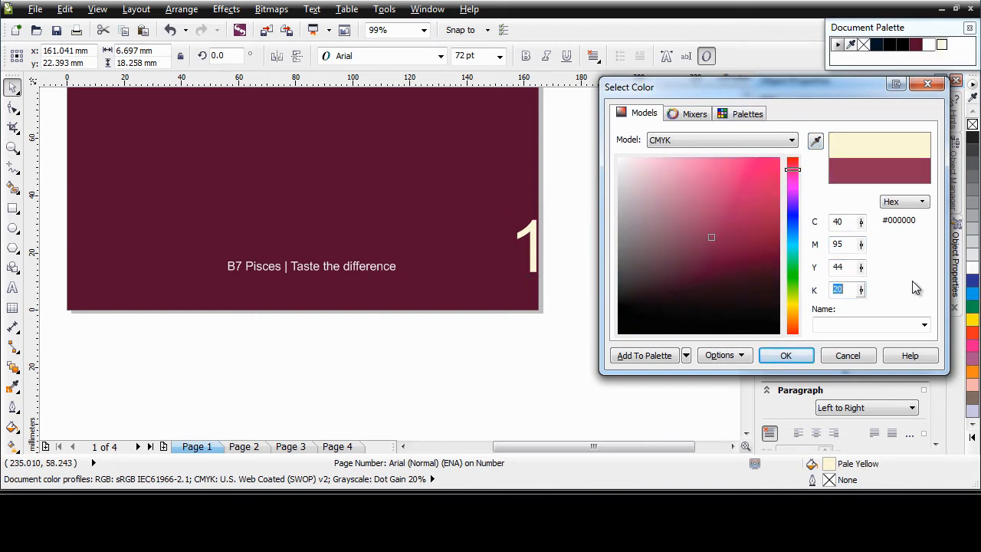
{"action": "left_click", "coordinate": [785, 356]}
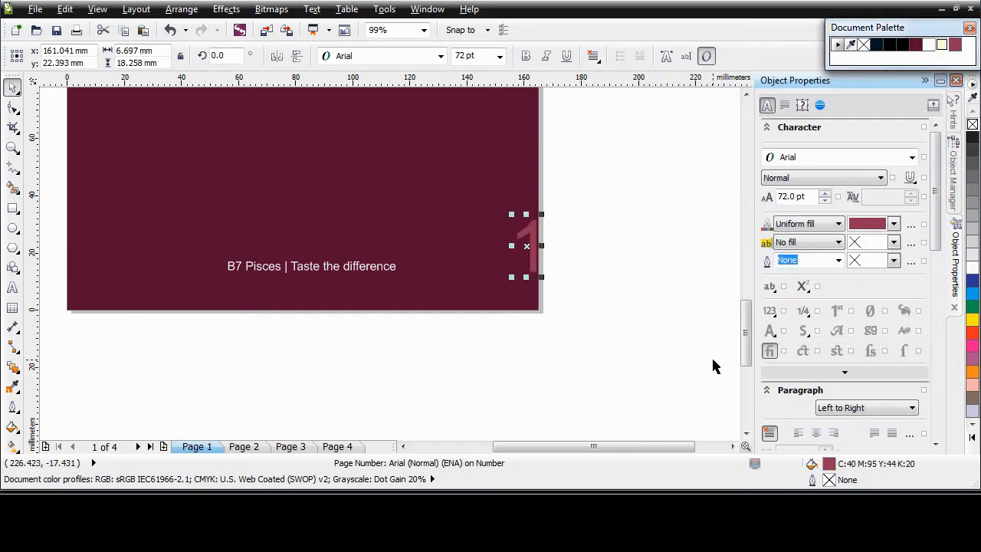
Nudge the number slightly left and check it on Pages 1 to 4.
{"action": "left_click_drag", "start_coordinate": [526, 245], "coordinate": [506, 259]}
{"action": "left_click", "coordinate": [510, 363]}
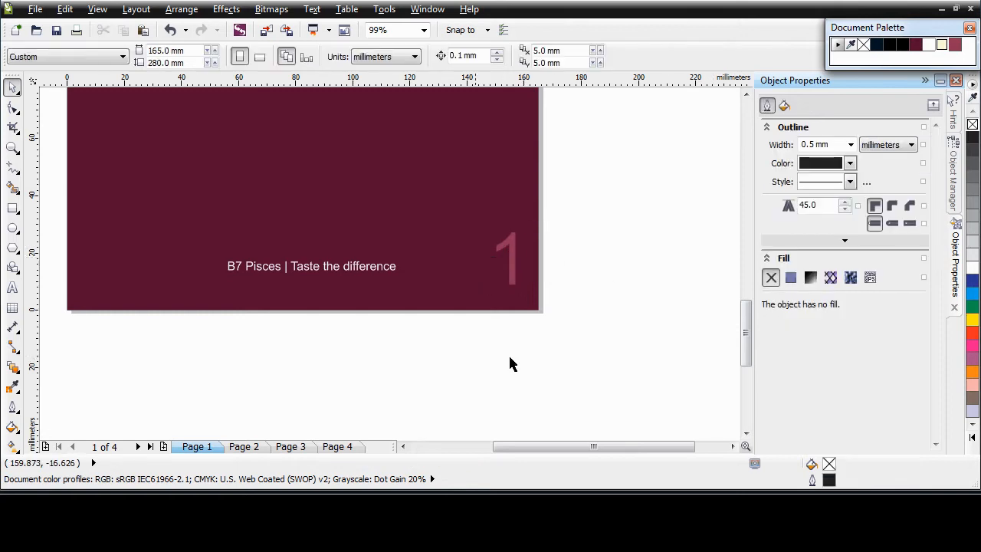
{"action": "left_click", "coordinate": [252, 446]}
{"action": "left_click", "coordinate": [288, 446]}
{"action": "left_click", "coordinate": [339, 447]}
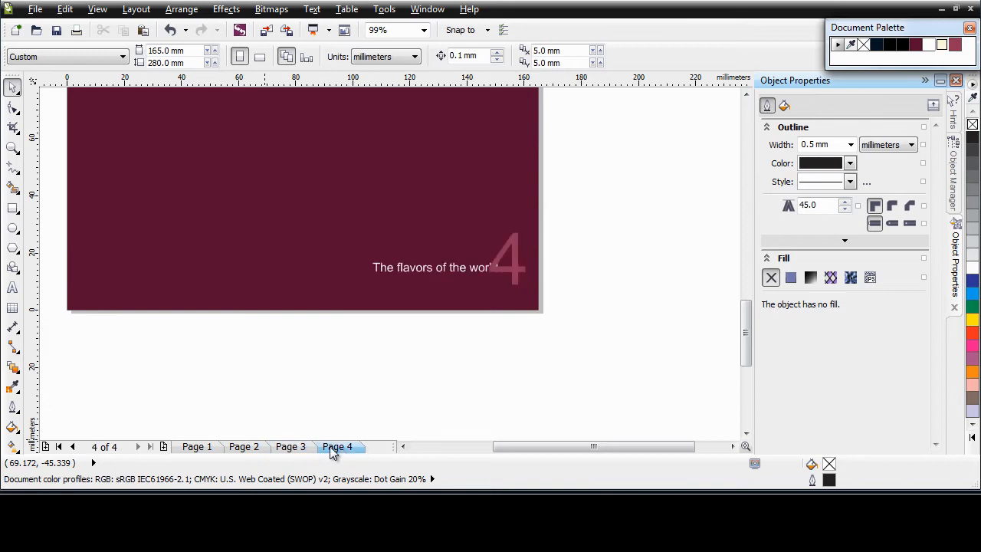
{"action": "left_click", "coordinate": [203, 447]}
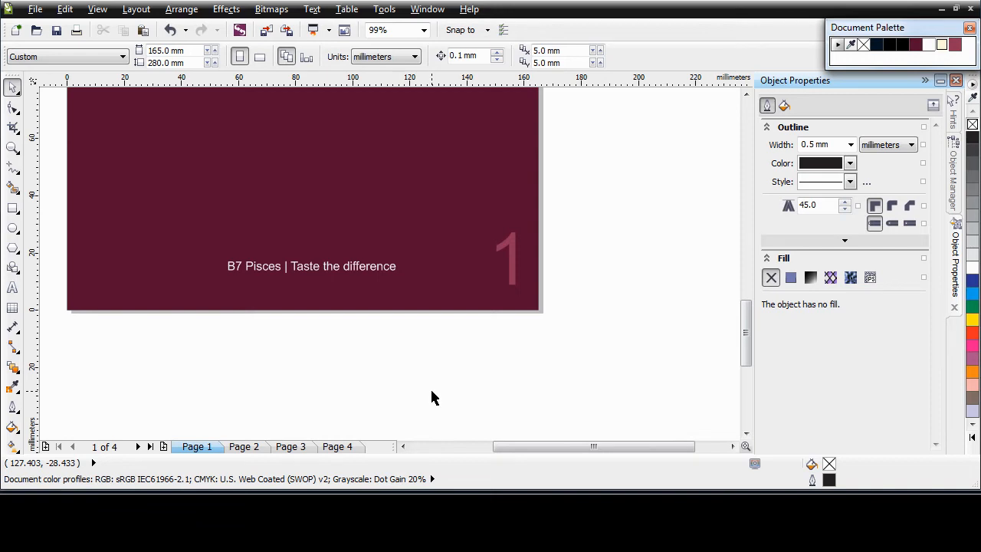
Set page numbering to start at number 2 on page 2 with 1, 2, 3 style.
{"action": "left_click", "coordinate": [136, 9]}
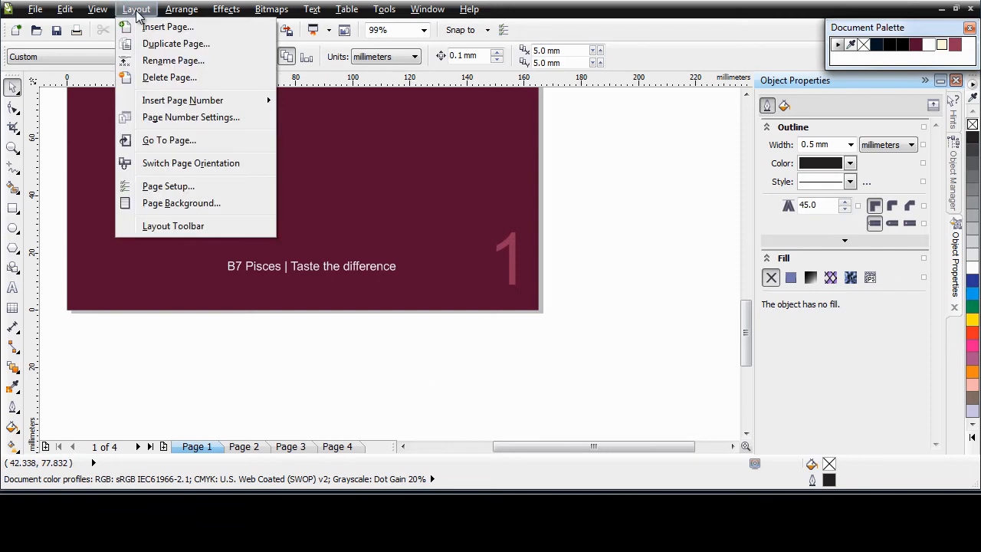
{"action": "left_click", "coordinate": [197, 119]}
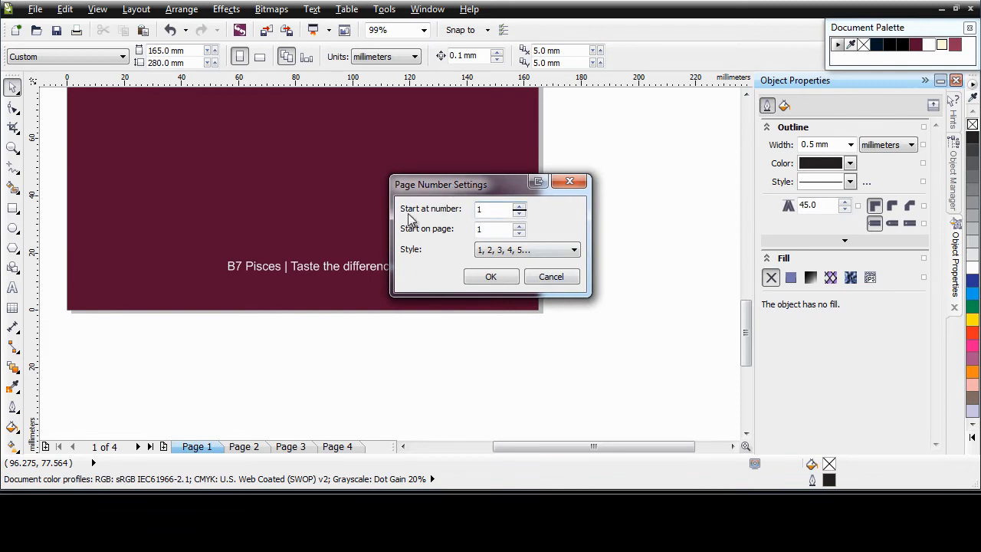
{"action": "left_click_drag", "start_coordinate": [476, 193], "coordinate": [475, 198]}
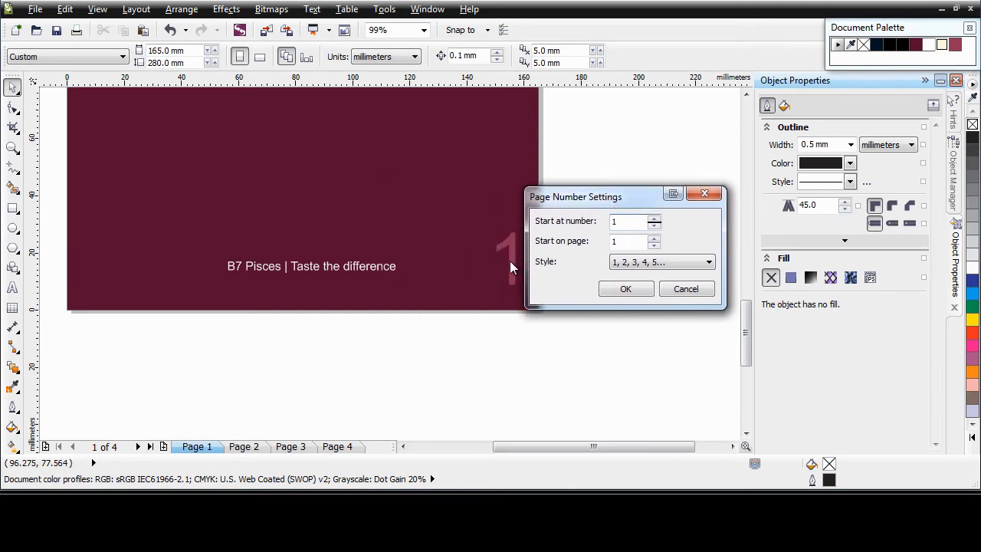
{"action": "left_click_drag", "start_coordinate": [632, 222], "coordinate": [600, 241]}
{"action": "type", "text": "22"}
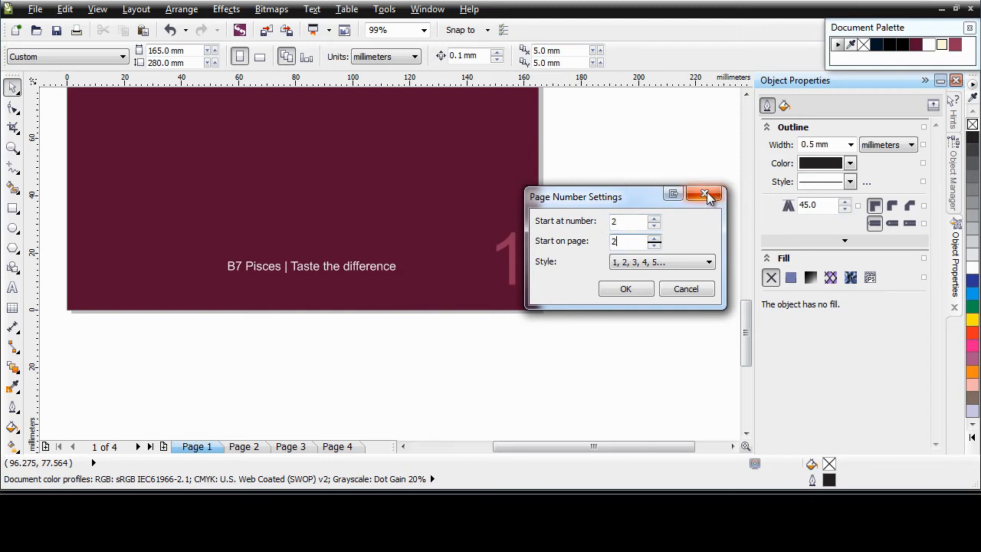
{"action": "left_click", "coordinate": [710, 262]}
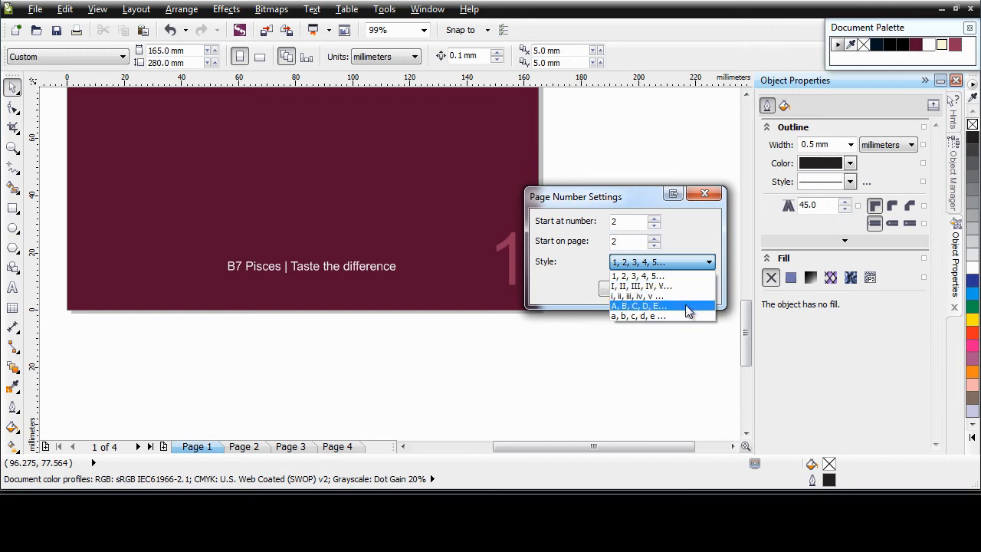
{"action": "left_click", "coordinate": [695, 236]}
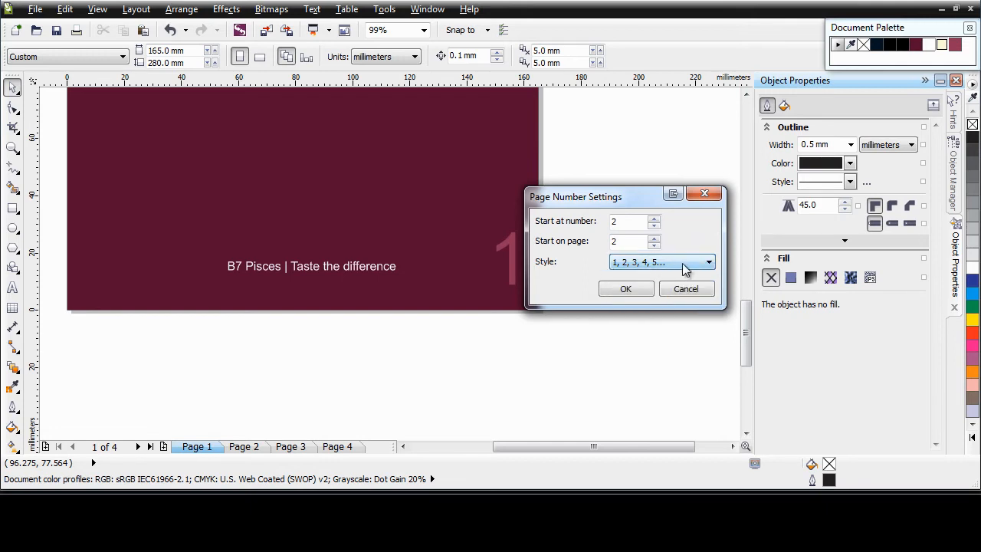
{"action": "left_click", "coordinate": [626, 290]}
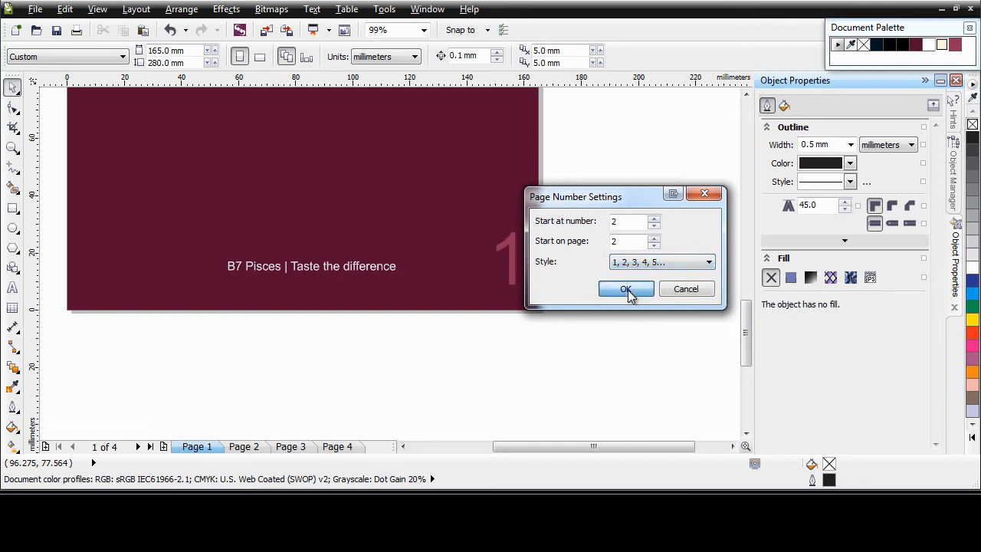
Check the page numbers on Pages 2, 3 and 4, then return to Page 1.
{"action": "left_click", "coordinate": [253, 447]}
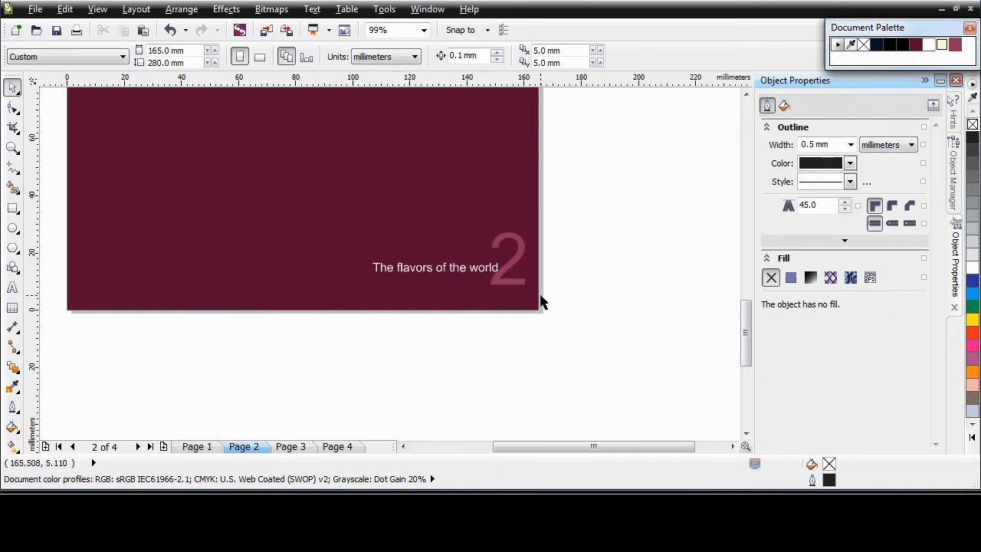
{"action": "left_click", "coordinate": [299, 447]}
{"action": "left_click", "coordinate": [337, 447]}
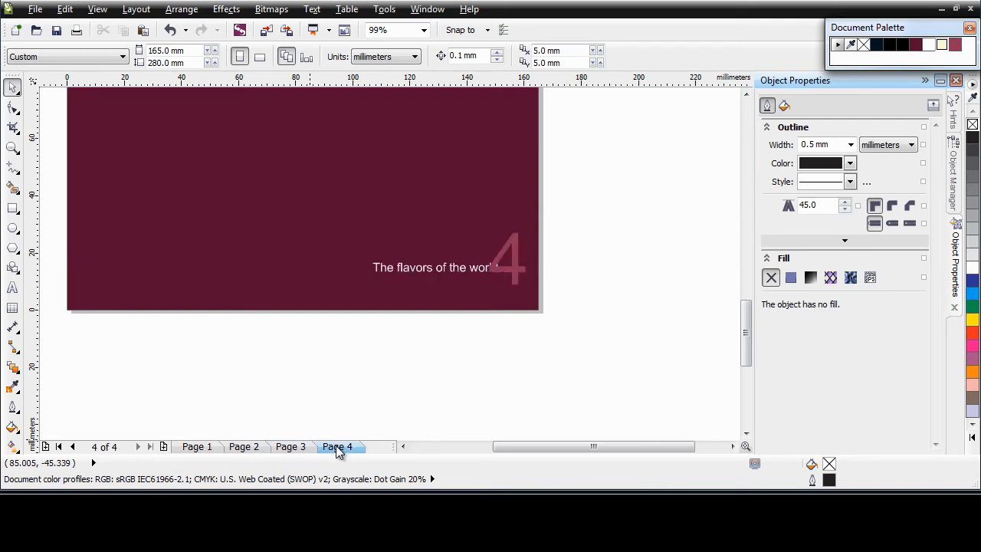
{"action": "left_click", "coordinate": [197, 447]}
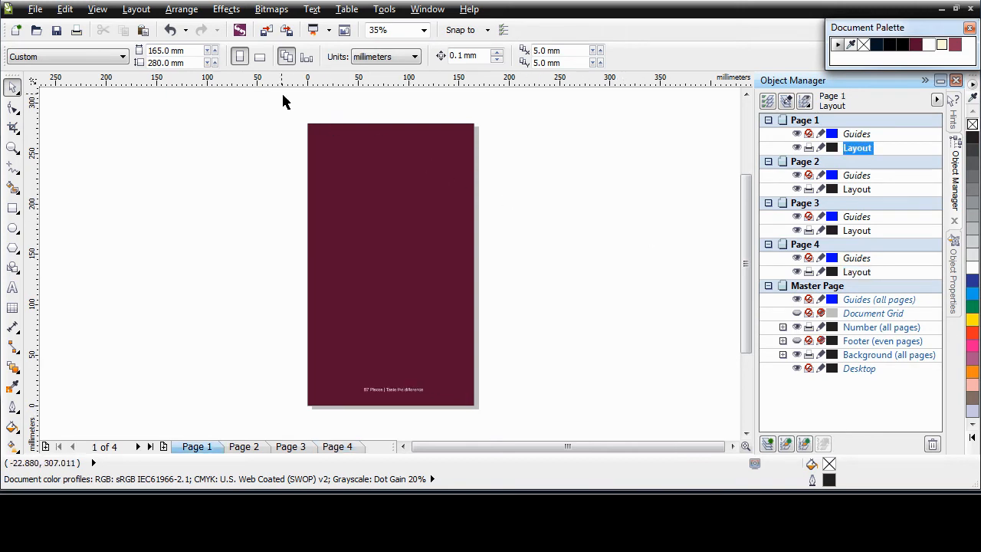
Open the floating Layout toolbar from the Layout menu.
{"action": "left_click", "coordinate": [136, 9]}
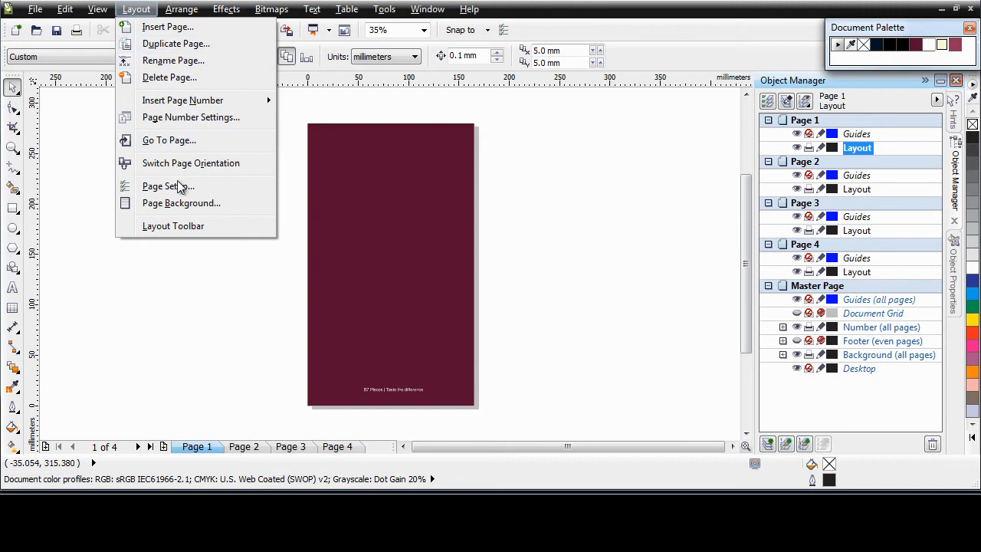
{"action": "left_click", "coordinate": [173, 226]}
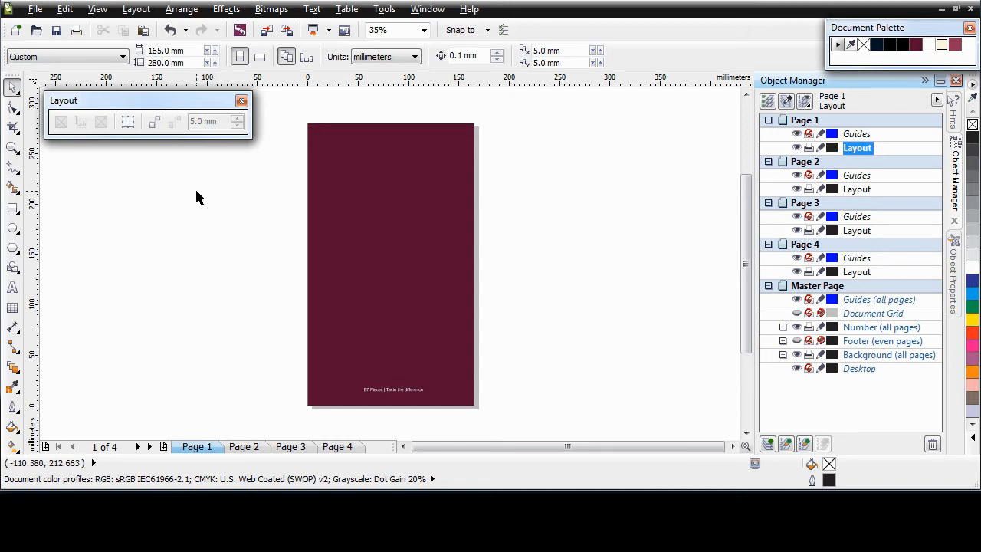
Draw a blue-outlined rectangle centred in page 1's upper part and convert it to an empty PowerClip frame.
{"action": "left_click", "coordinate": [13, 208]}
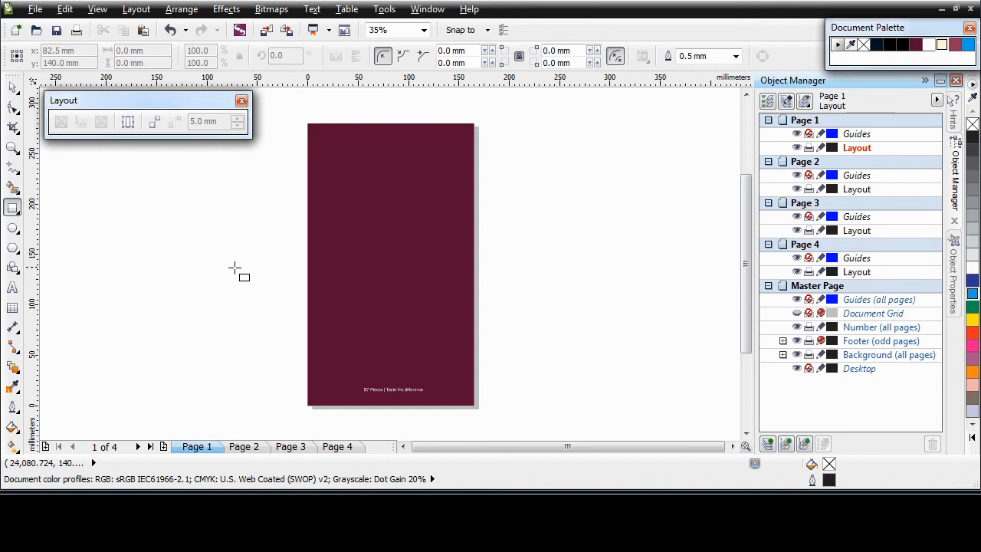
{"action": "left_click_drag", "start_coordinate": [331, 143], "coordinate": [455, 303]}
{"action": "right_click", "coordinate": [971, 295]}
{"action": "key", "text": "p"}
{"action": "left_click_drag", "start_coordinate": [390, 265], "coordinate": [389, 232]}
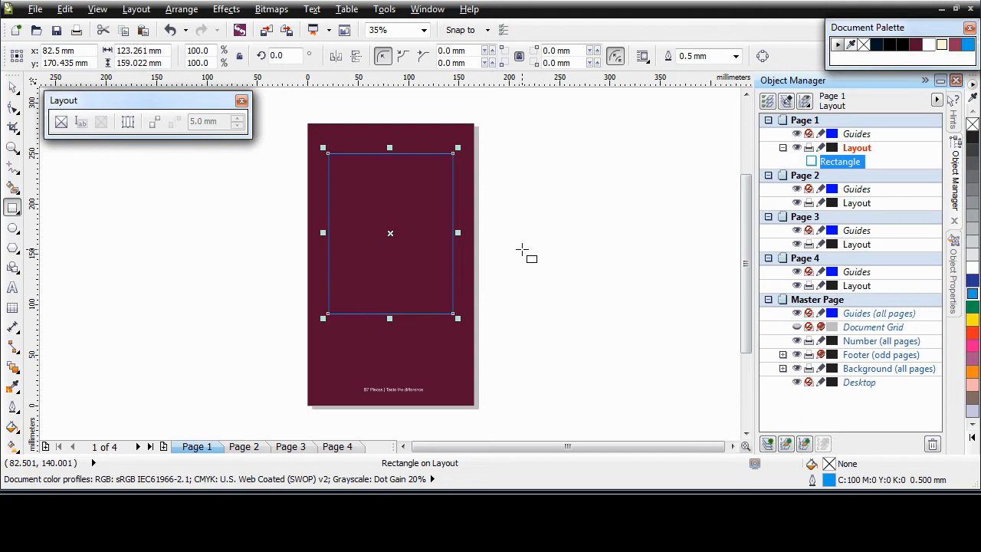
{"action": "key", "text": "space"}
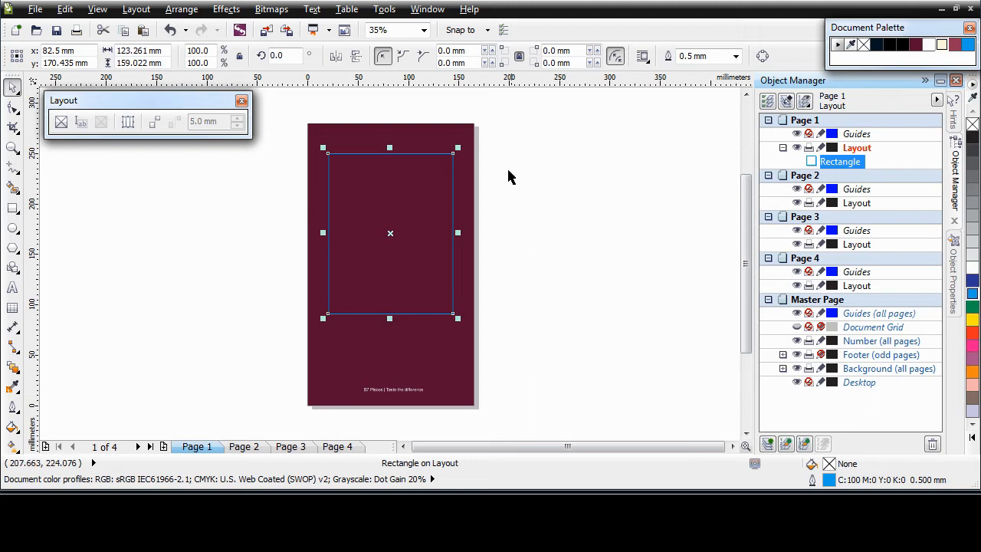
{"action": "left_click", "coordinate": [61, 125]}
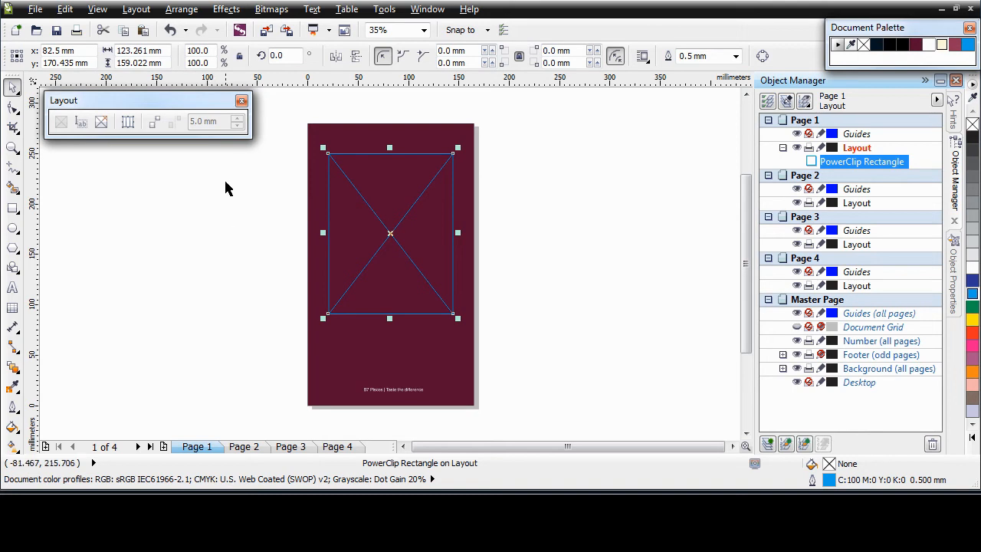
Drag b7_logob.cdr from the Corel Connect Tray into page 1's PowerClip frame.
{"action": "left_click", "coordinate": [240, 31]}
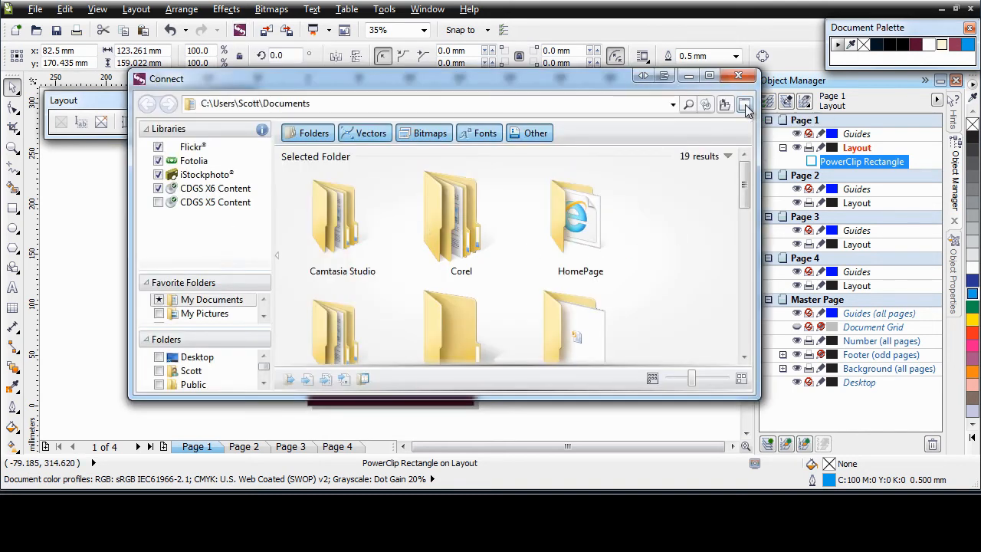
{"action": "left_click", "coordinate": [745, 107]}
{"action": "left_click", "coordinate": [738, 75]}
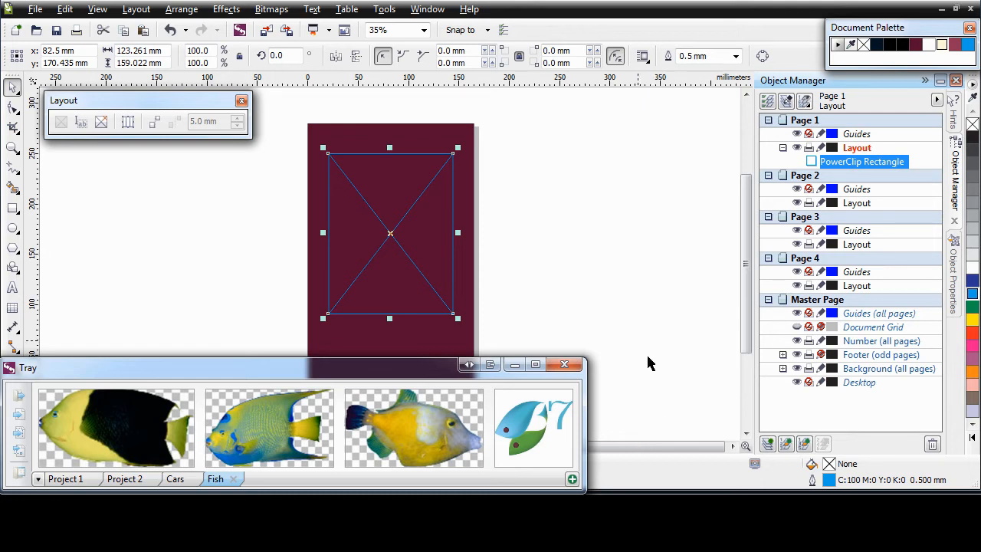
{"action": "mouse_move", "coordinate": [526, 446]}
{"action": "left_click_drag", "start_coordinate": [525, 446], "coordinate": [414, 270]}
{"action": "left_click_drag", "start_coordinate": [389, 237], "coordinate": [389, 238]}
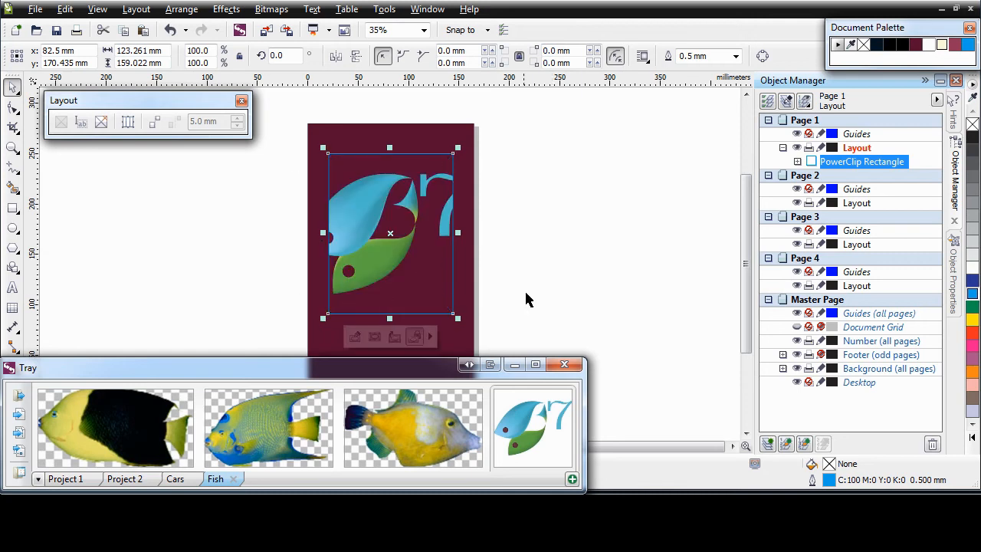
{"action": "left_click", "coordinate": [514, 364]}
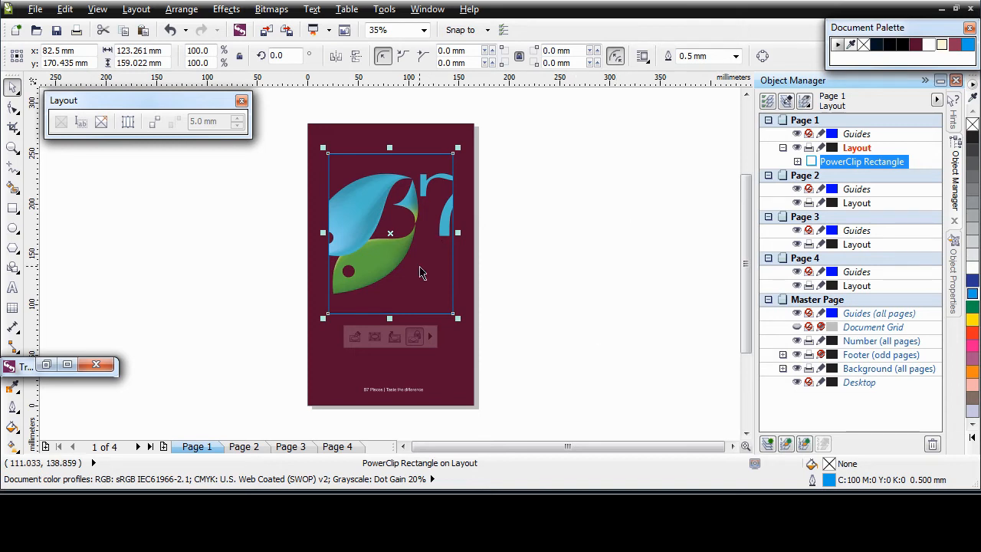
Shift the logo slightly right and down inside the PowerClip frame.
{"action": "left_click", "coordinate": [389, 258], "text": "ctrl"}
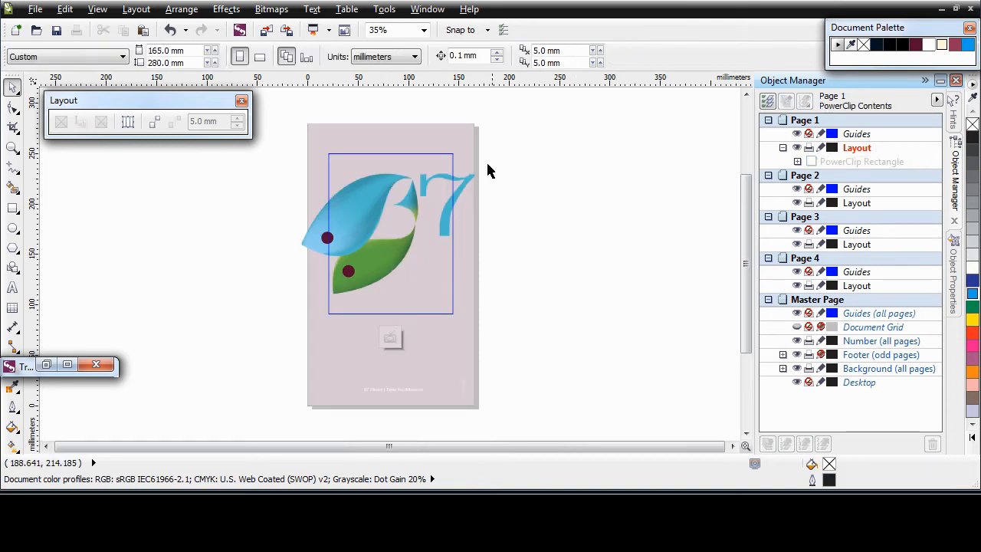
{"action": "left_click", "coordinate": [384, 248]}
{"action": "left_click_drag", "start_coordinate": [384, 247], "coordinate": [390, 251]}
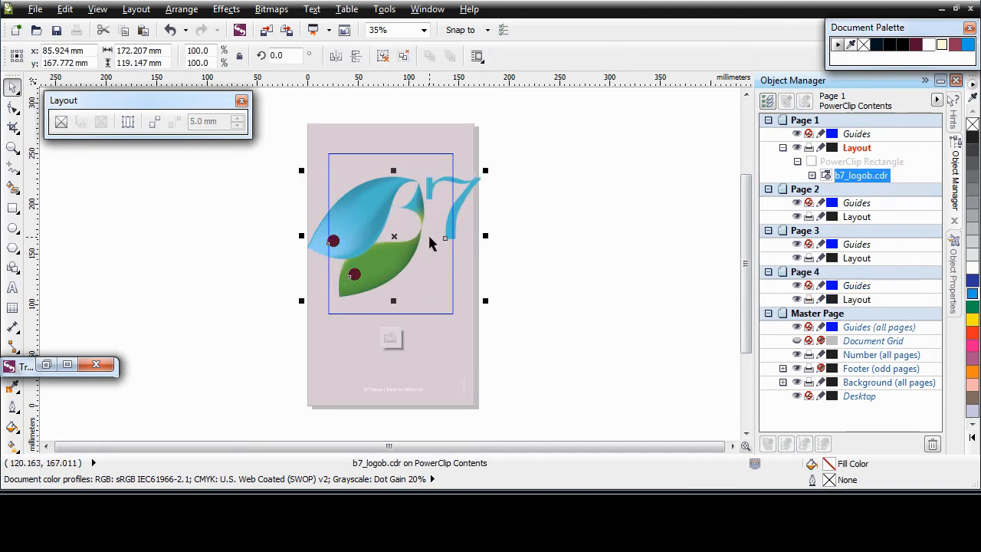
{"action": "left_click", "coordinate": [389, 338]}
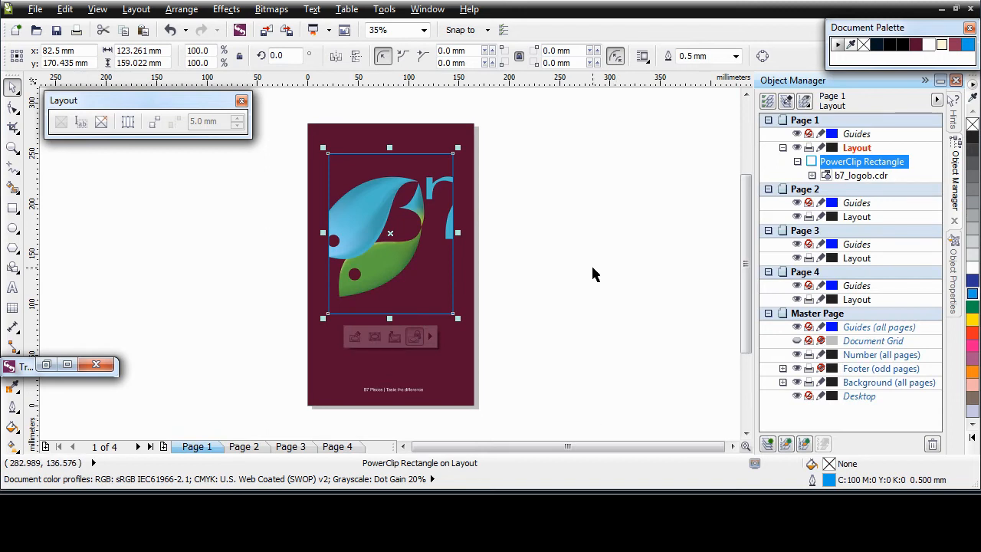
Widen the frame to 133.152 mm and fit the logo proportionally inside it.
{"action": "left_click_drag", "start_coordinate": [458, 233], "coordinate": [439, 233]}
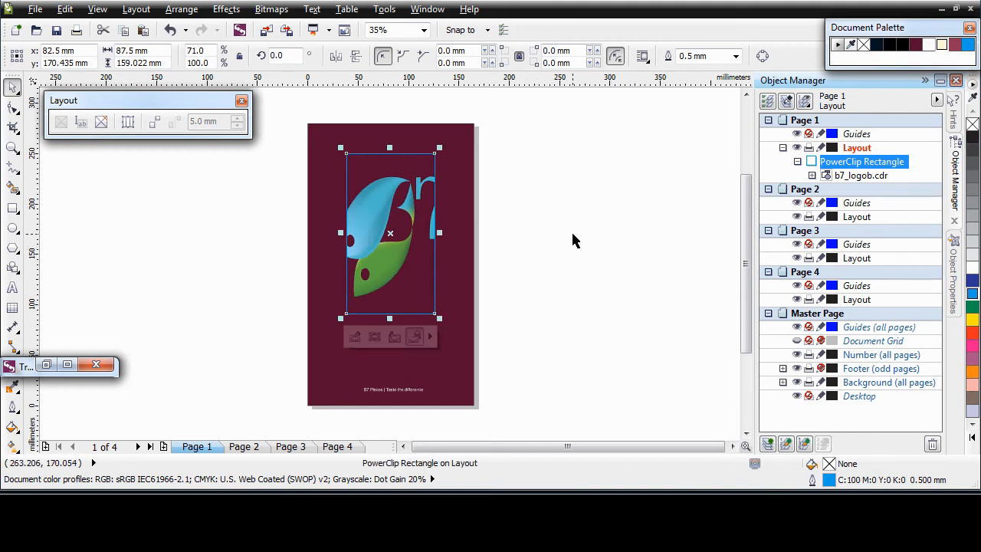
{"action": "key", "text": "ctrl+z"}
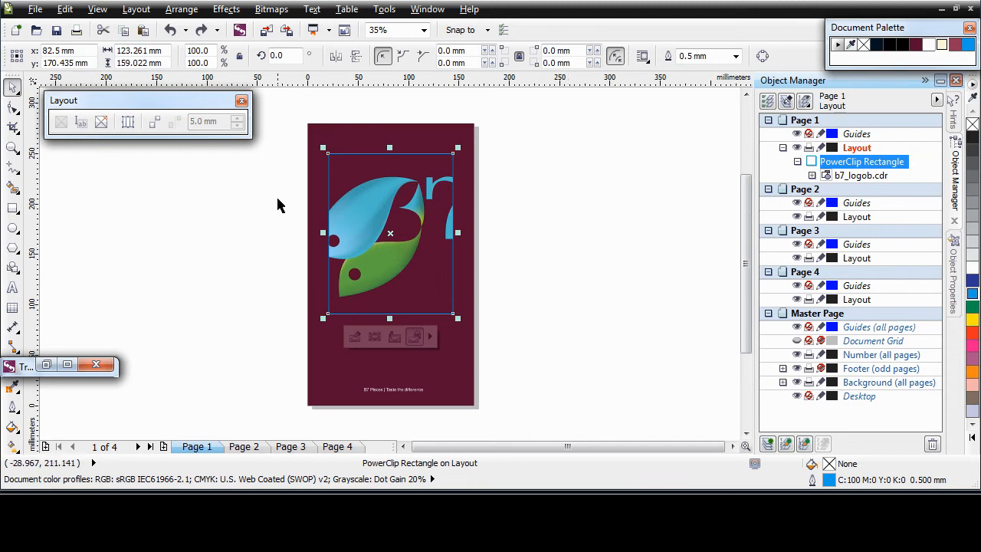
{"action": "left_click", "coordinate": [415, 338]}
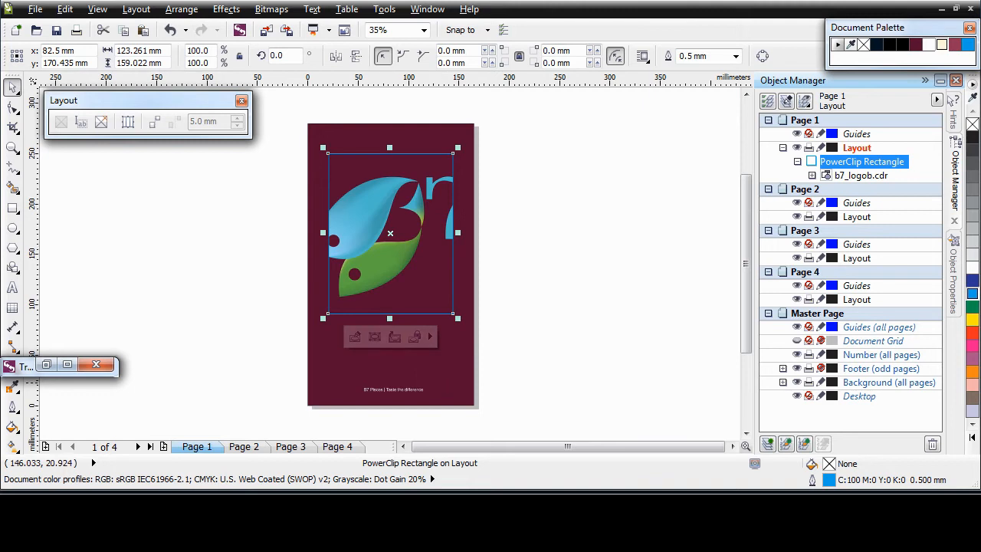
{"action": "mouse_move", "coordinate": [458, 232]}
{"action": "left_mouse_down"}
{"action": "mouse_move", "coordinate": [410, 235]}
{"action": "mouse_move", "coordinate": [460, 233]}
{"action": "left_mouse_up"}
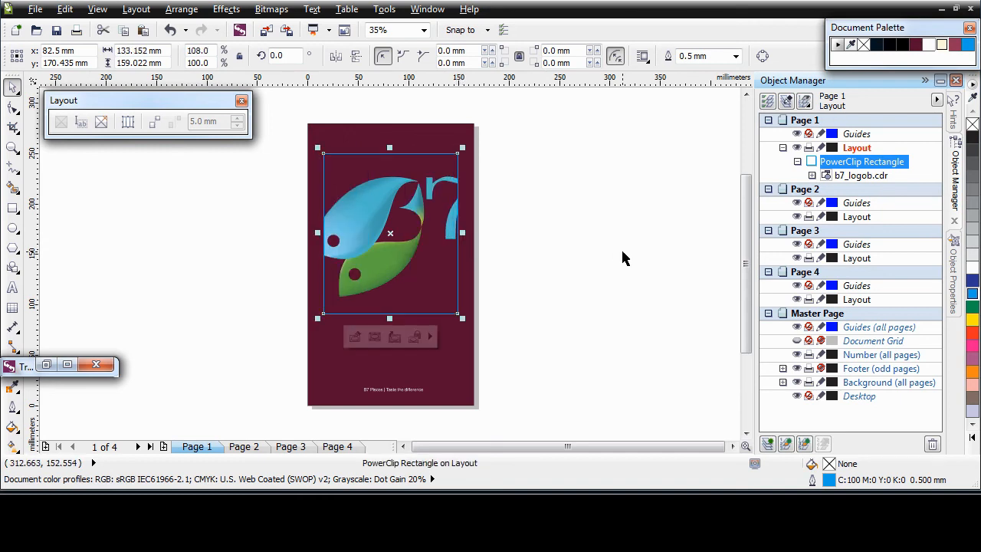
{"action": "left_click", "coordinate": [430, 337]}
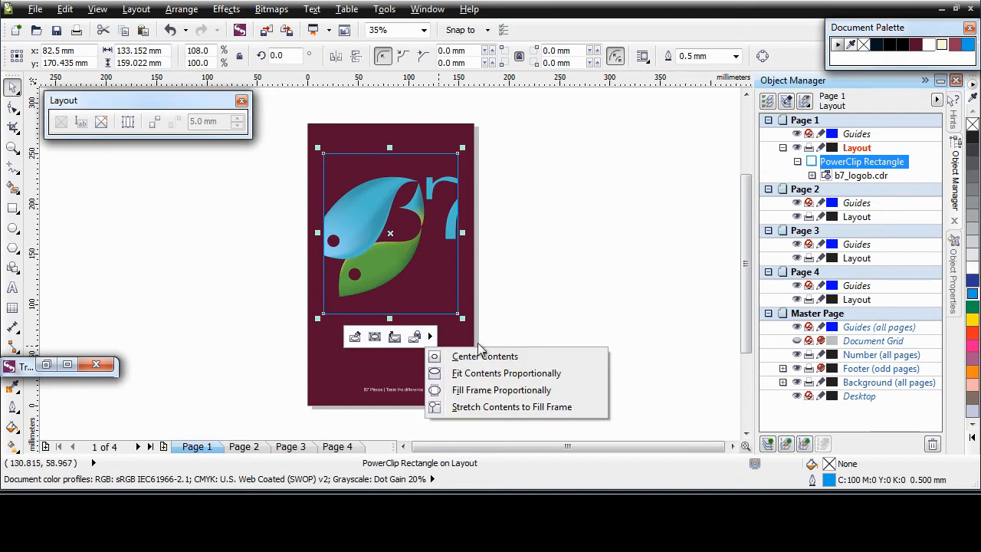
{"action": "left_click", "coordinate": [550, 377]}
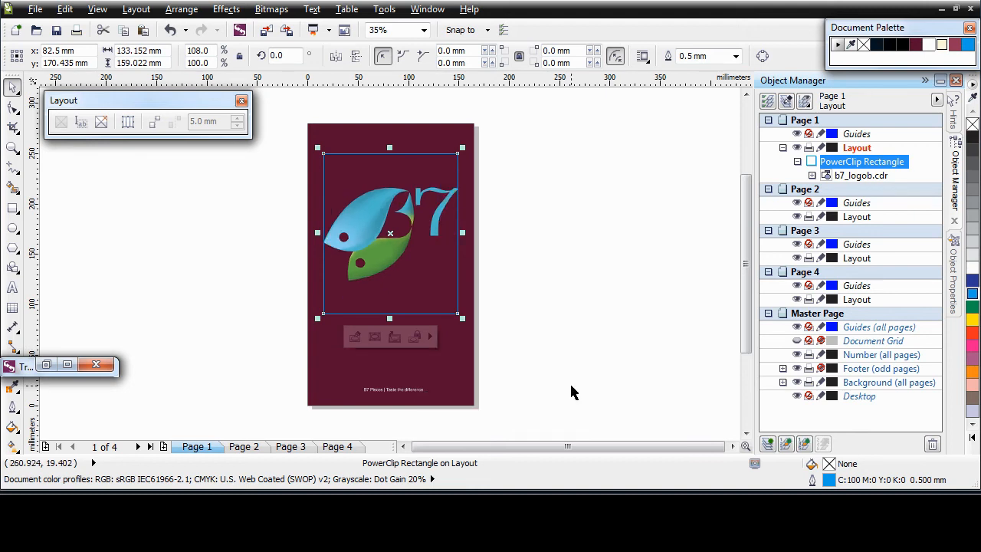
{"action": "left_click", "coordinate": [571, 392]}
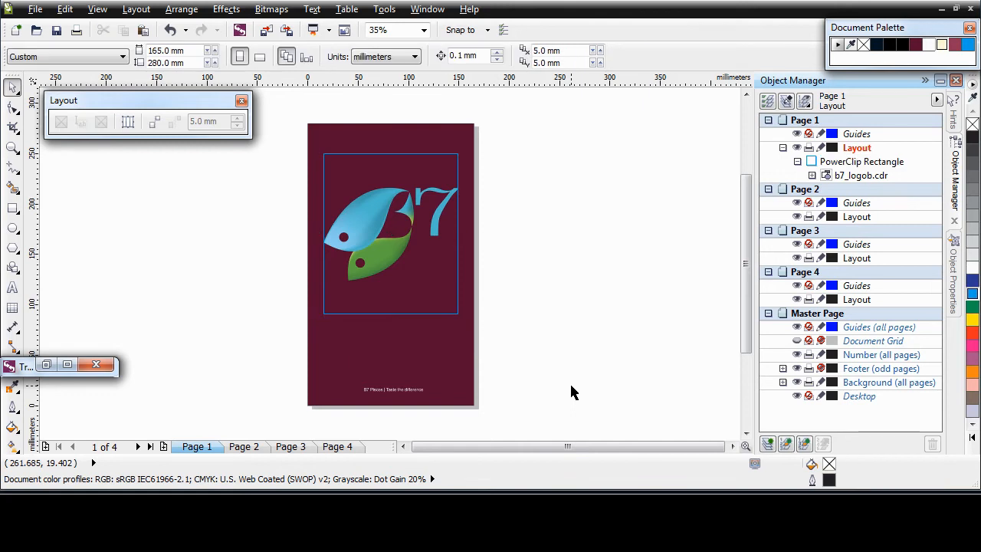
Paste a copy of the rectangle on page 2 and move it below the top one.
{"action": "left_click", "coordinate": [242, 446]}
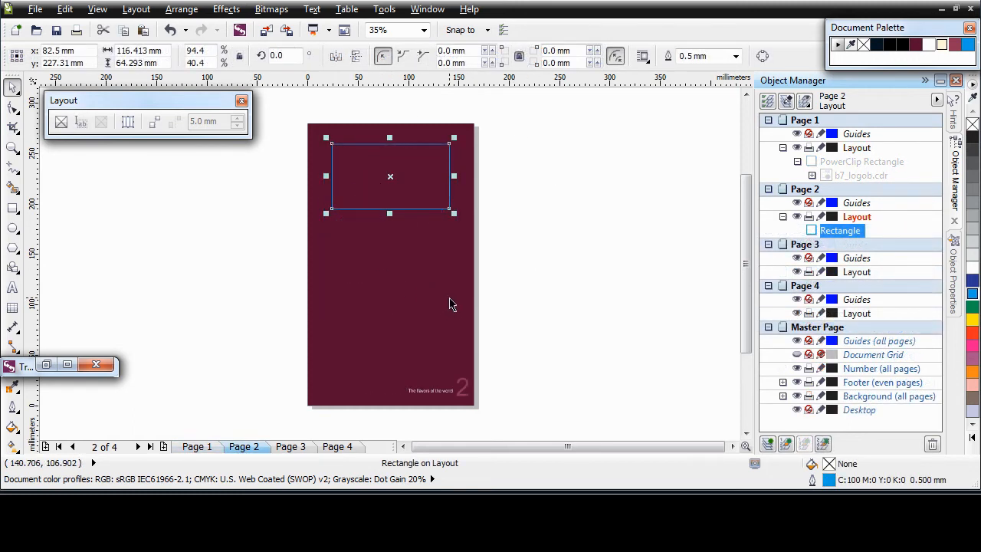
{"action": "key", "text": "ctrl+v"}
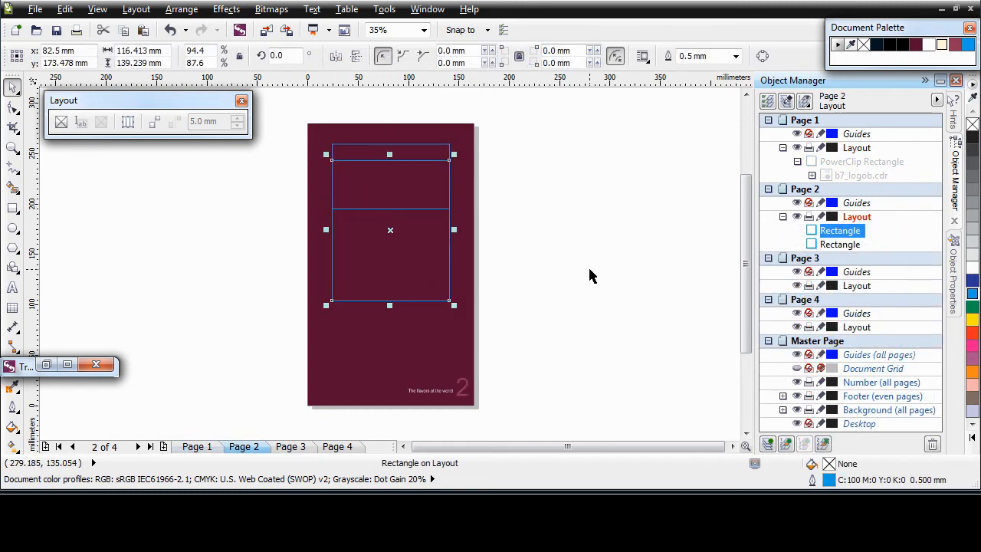
{"action": "left_click_drag", "start_coordinate": [391, 229], "coordinate": [396, 288]}
{"action": "left_click", "coordinate": [541, 291]}
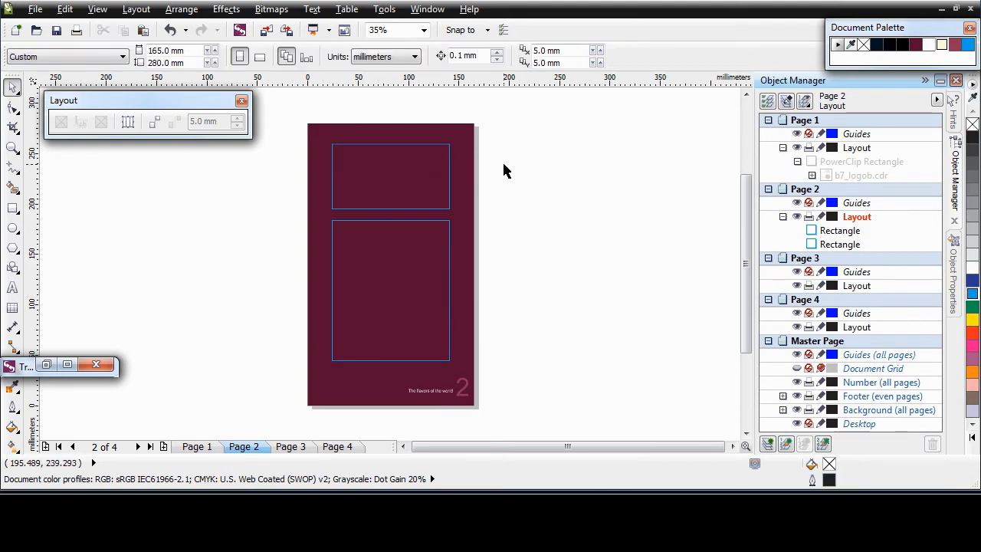
Make the upper rectangle a PowerClip frame holding the B7 logo, fitted proportionally.
{"action": "left_click", "coordinate": [452, 169]}
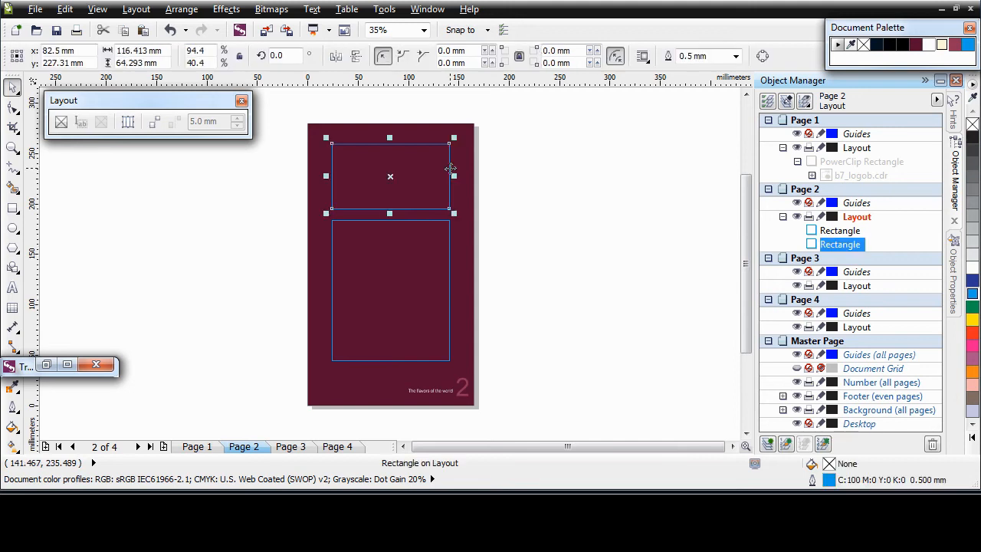
{"action": "left_click", "coordinate": [62, 124]}
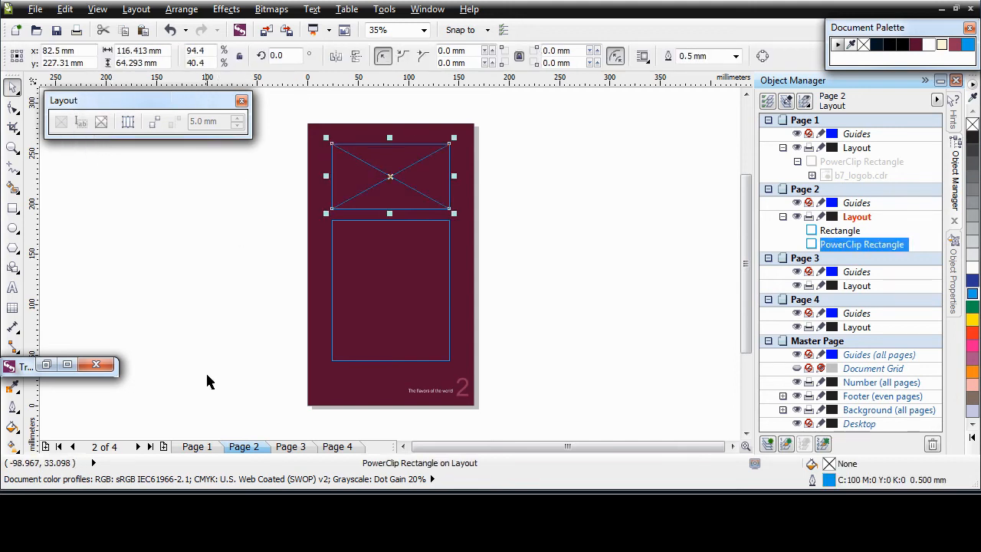
{"action": "left_click", "coordinate": [47, 367]}
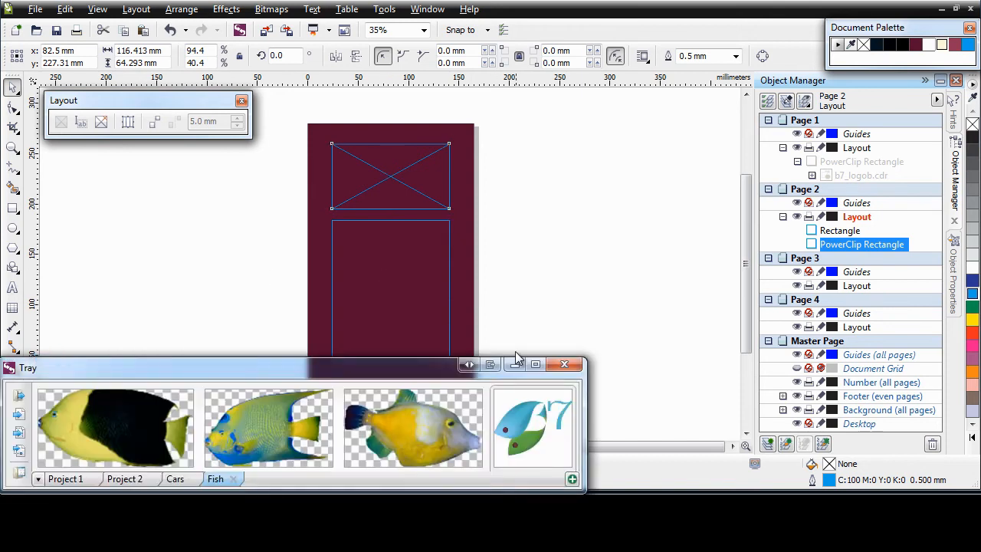
{"action": "left_click_drag", "start_coordinate": [514, 417], "coordinate": [388, 184]}
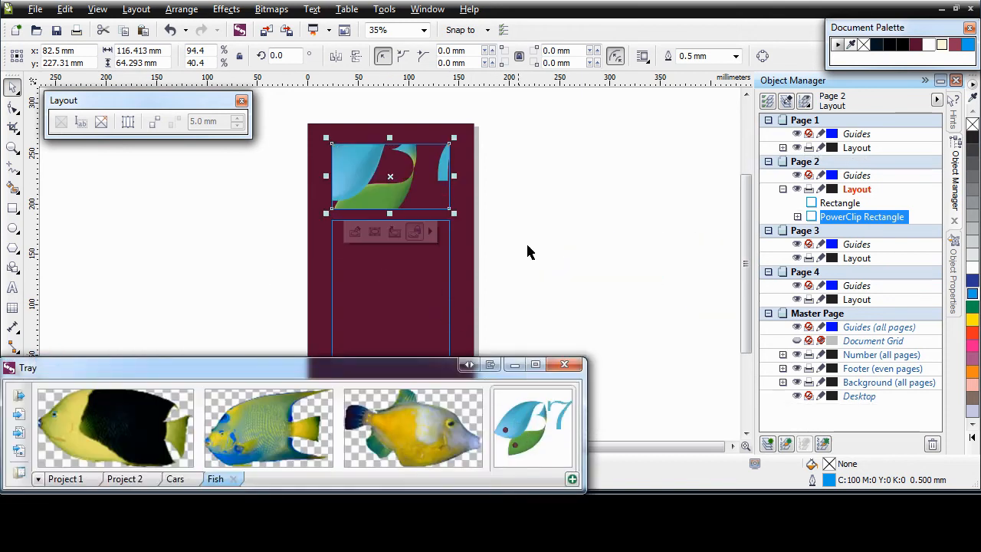
{"action": "left_click", "coordinate": [514, 364]}
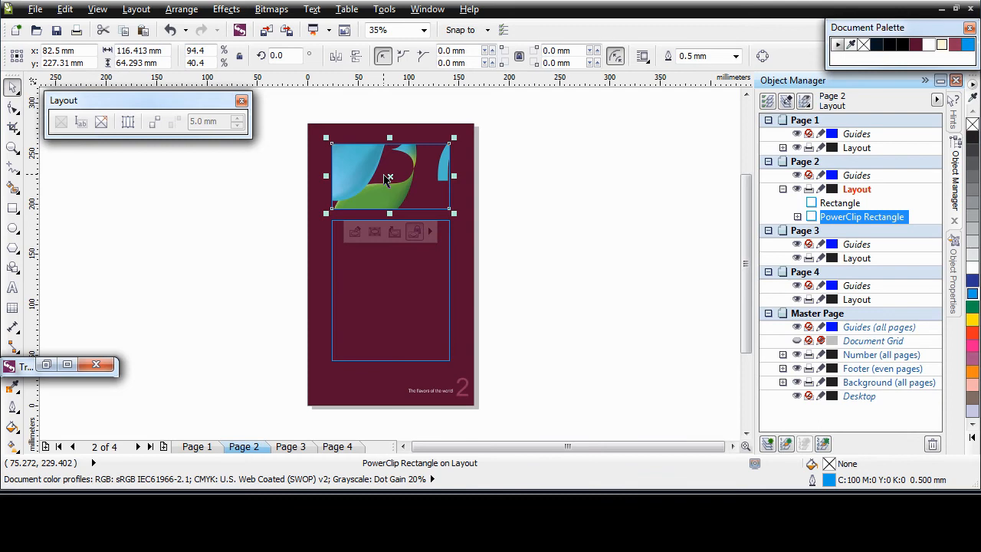
{"action": "left_click", "coordinate": [429, 230]}
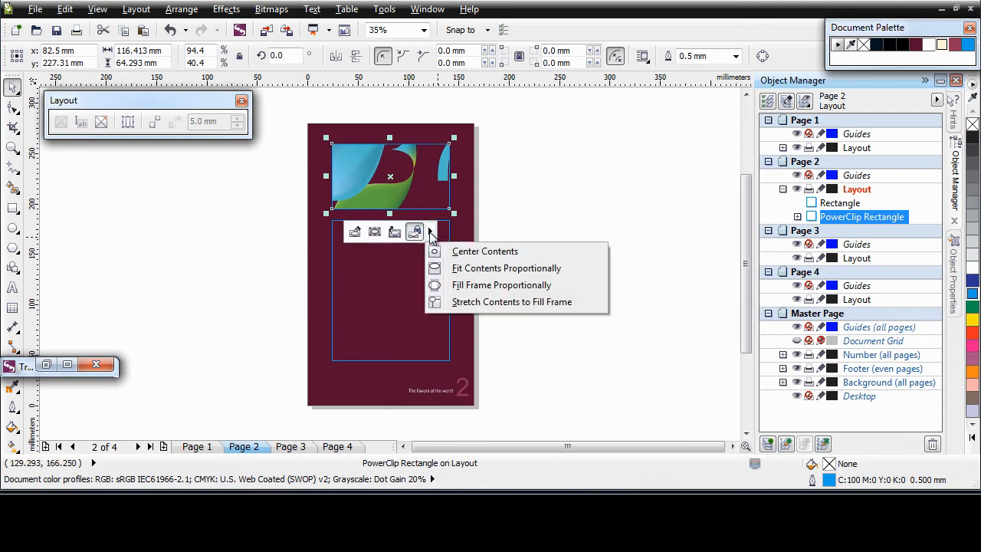
{"action": "left_click", "coordinate": [496, 268]}
{"action": "left_click", "coordinate": [592, 277]}
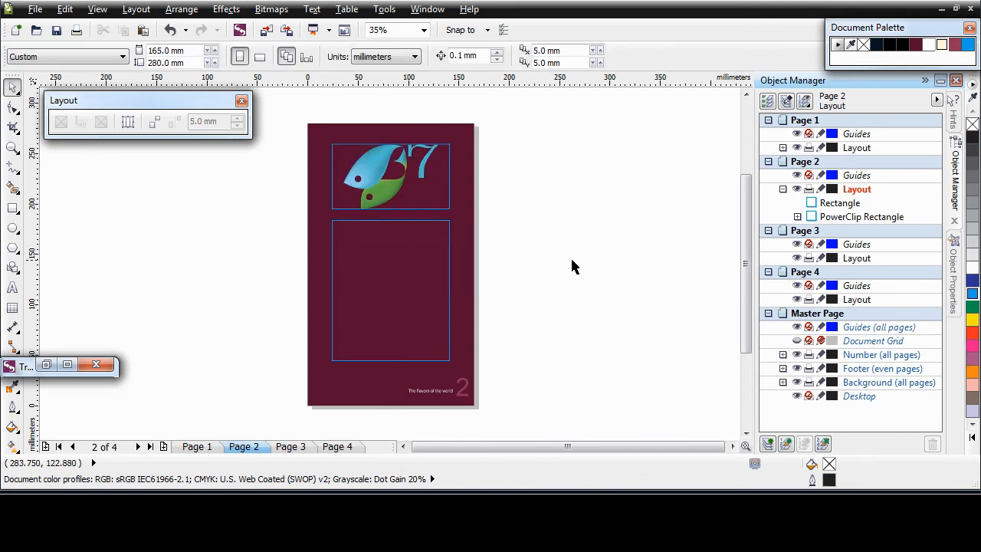
{"action": "left_click", "coordinate": [450, 290]}
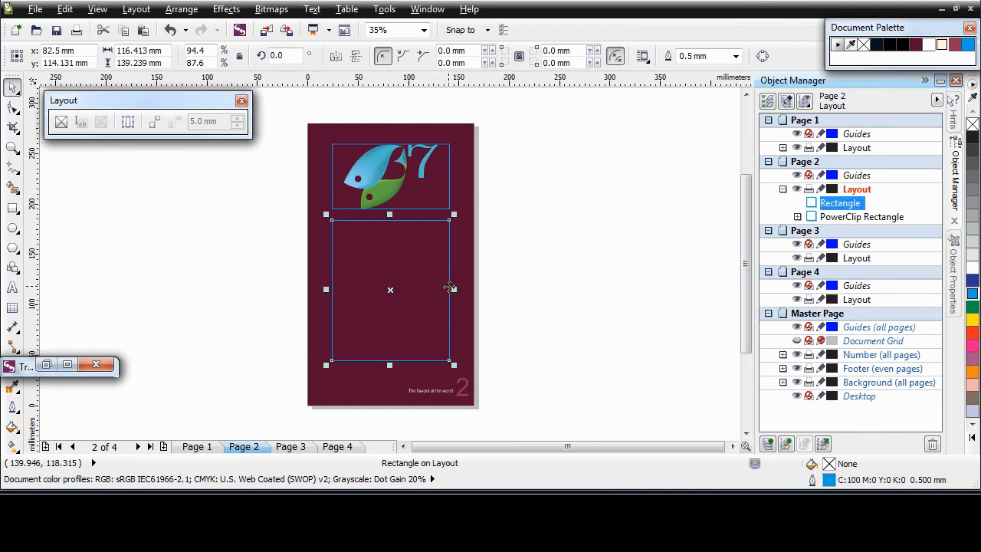
Convert the lower page 2 rectangle into a text frame filled with Lorem ipsum placeholder text.
{"action": "left_click", "coordinate": [81, 124]}
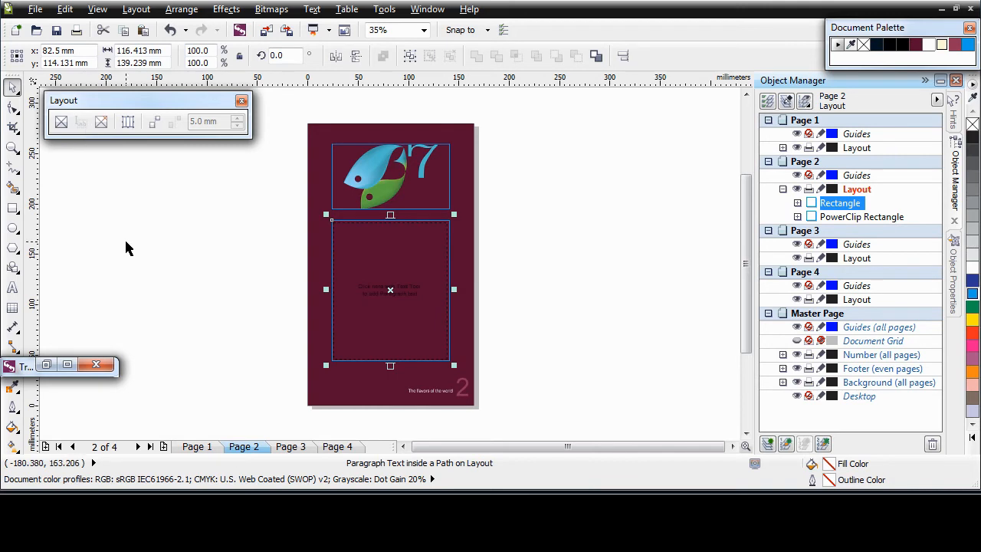
{"action": "right_click", "coordinate": [364, 256]}
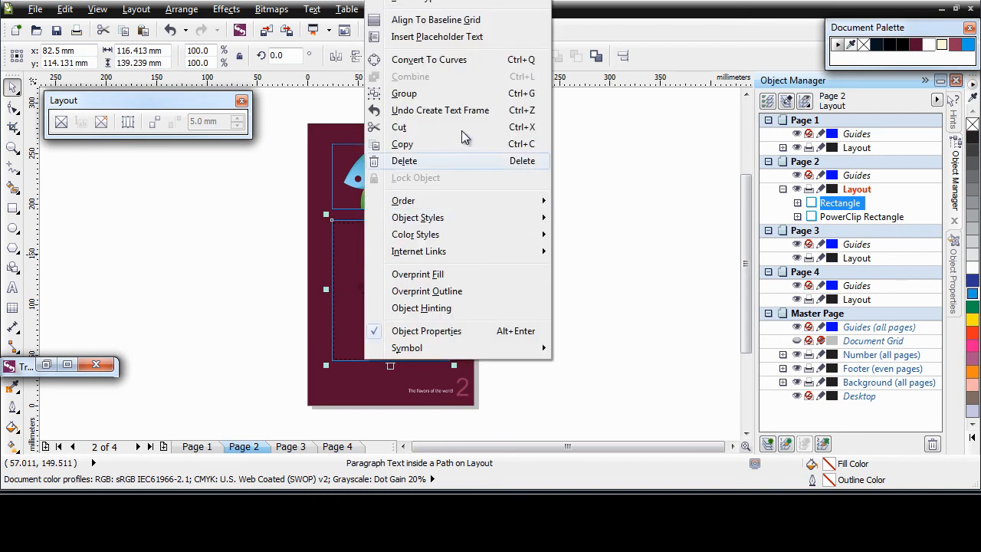
{"action": "left_click", "coordinate": [437, 37]}
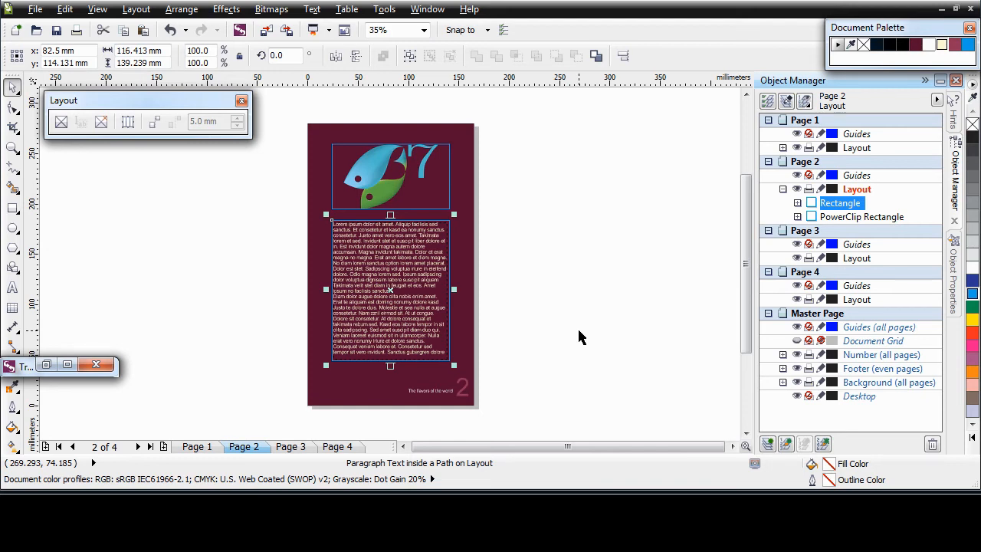
{"action": "left_click", "coordinate": [13, 147]}
Type the heading 'Spicy' on its own line at the start of the page 2 text.
{"action": "left_click_drag", "start_coordinate": [307, 207], "coordinate": [521, 399]}
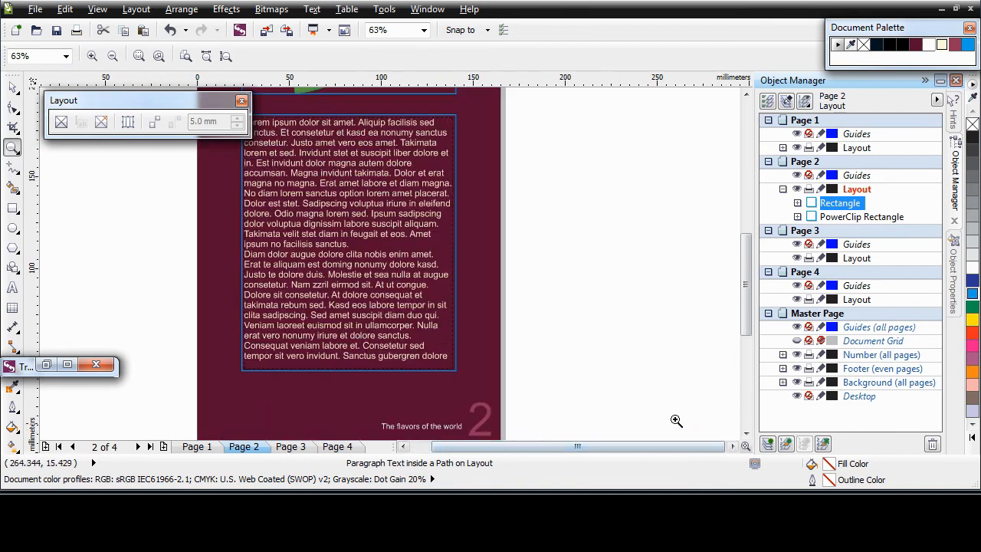
{"action": "left_click", "coordinate": [13, 87]}
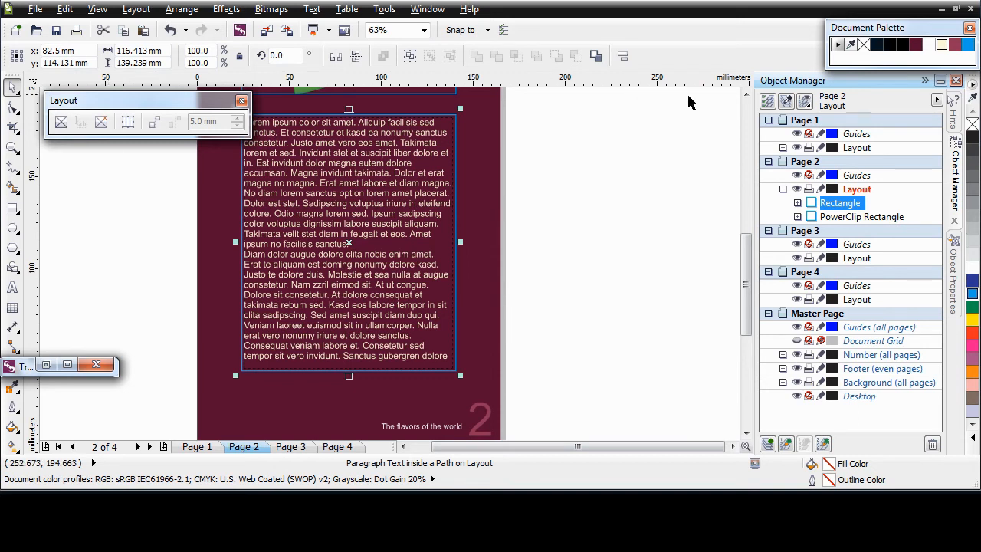
{"action": "left_click", "coordinate": [746, 96]}
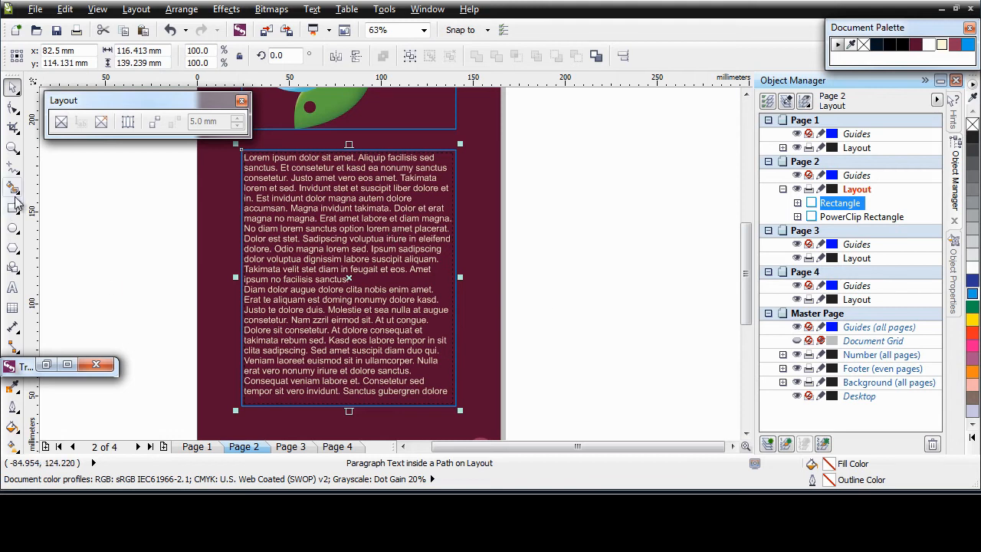
{"action": "left_click", "coordinate": [13, 289]}
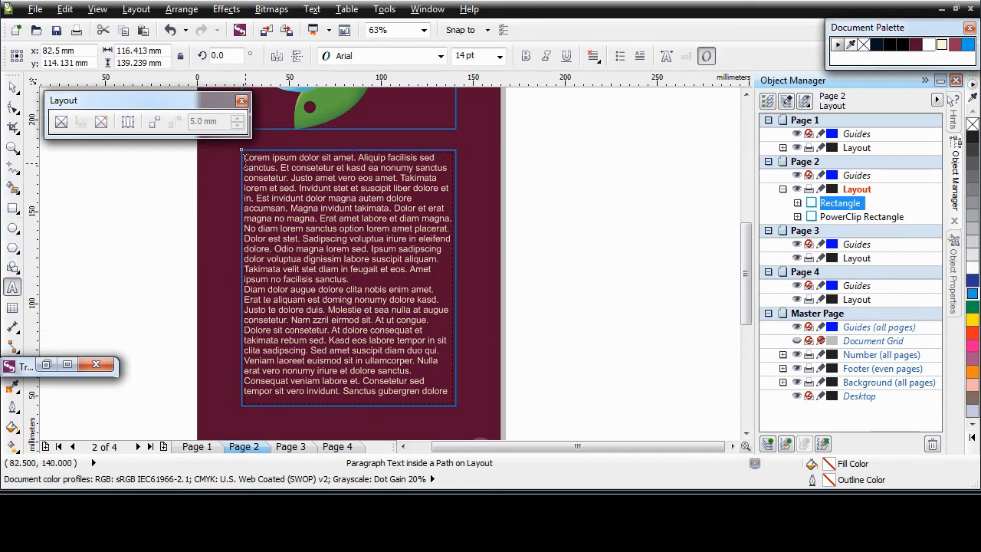
{"action": "left_click", "coordinate": [244, 160]}
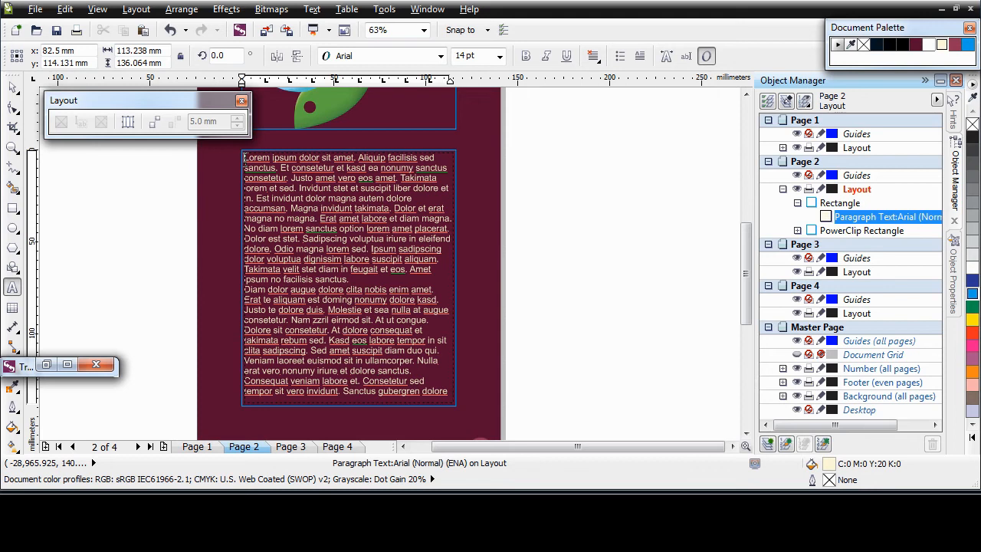
{"action": "type", "text": "Spicy"}
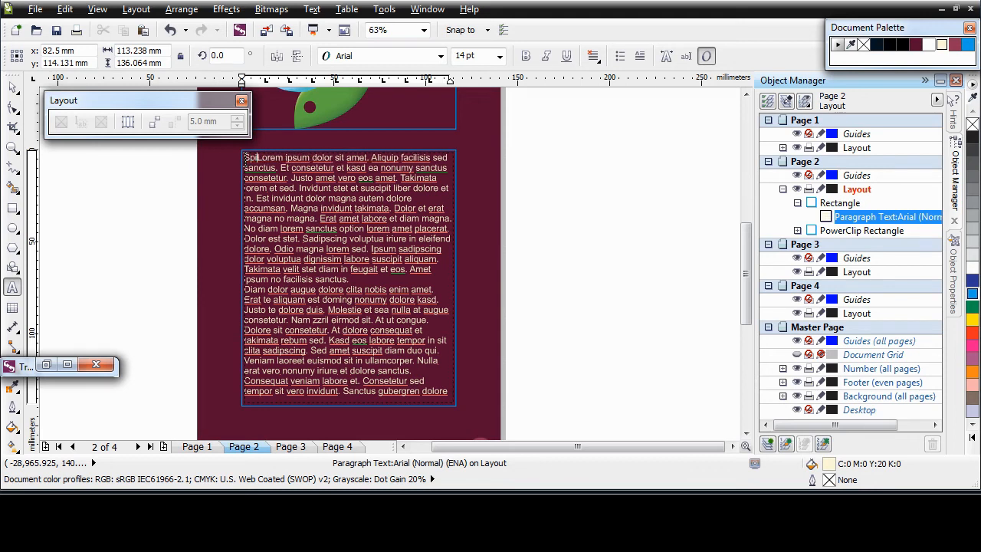
{"action": "key", "text": "Return"}
Make the Spicy heading 16 pt bold.
{"action": "left_click_drag", "start_coordinate": [268, 159], "coordinate": [243, 159]}
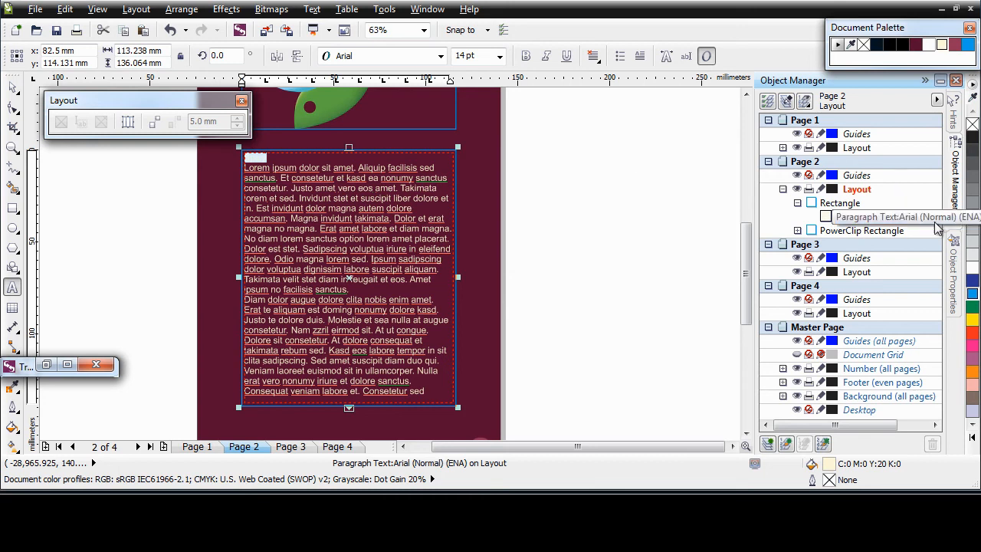
{"action": "left_click", "coordinate": [954, 264]}
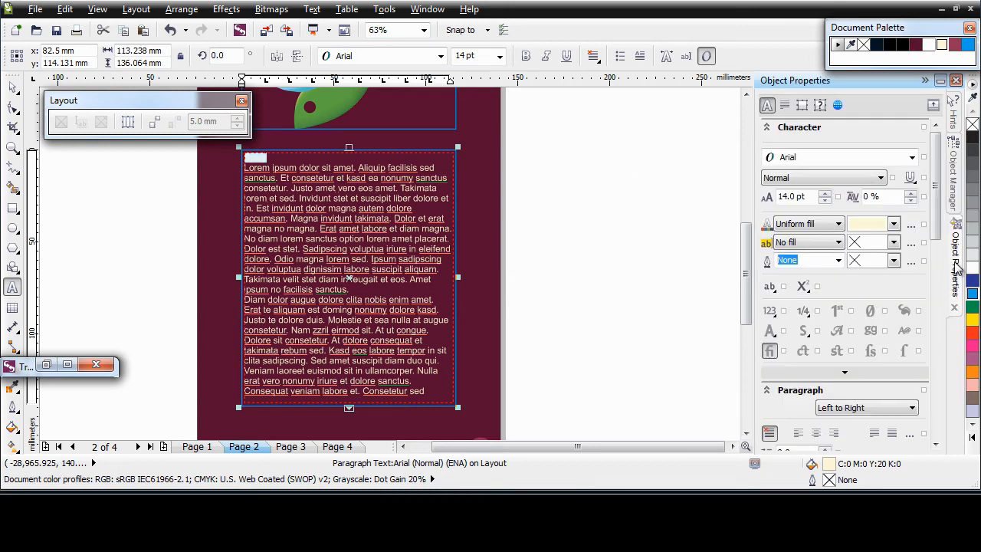
{"action": "left_click", "coordinate": [824, 192]}
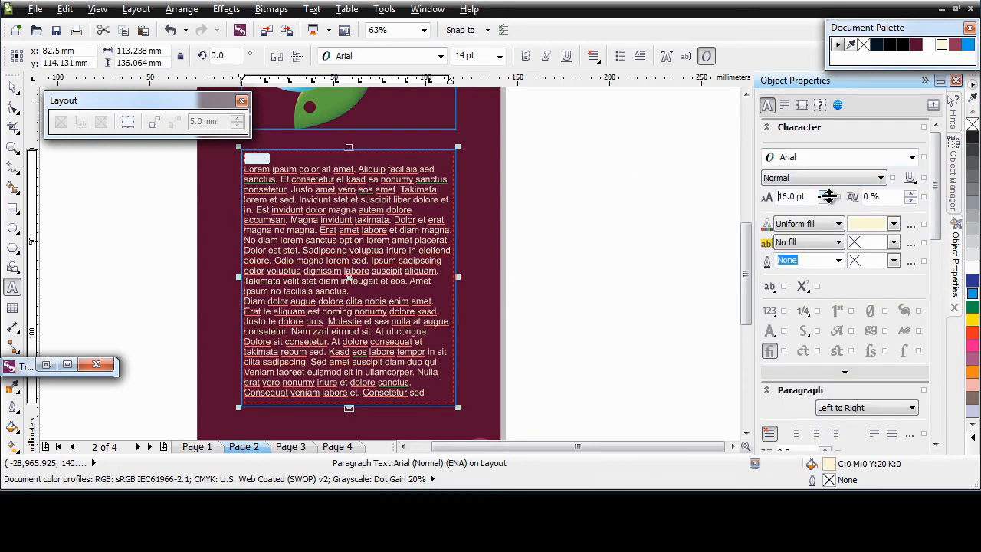
{"action": "left_click", "coordinate": [843, 178]}
{"action": "left_click", "coordinate": [843, 211]}
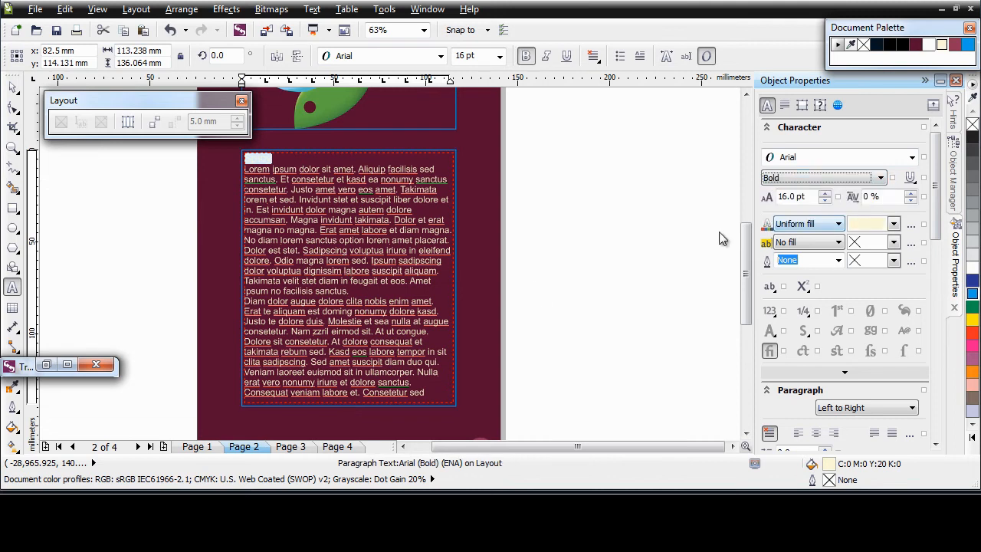
{"action": "left_click", "coordinate": [12, 87]}
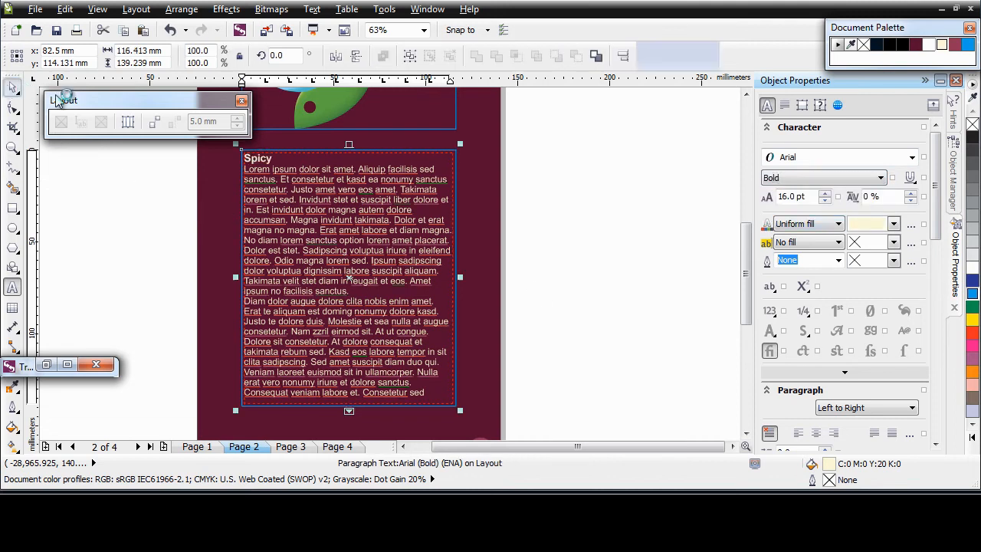
{"action": "scroll", "coordinate": [912, 199], "scroll_direction": "down", "scroll_amount": 5}
{"action": "scroll", "coordinate": [911, 200], "scroll_direction": "up", "scroll_amount": 1}
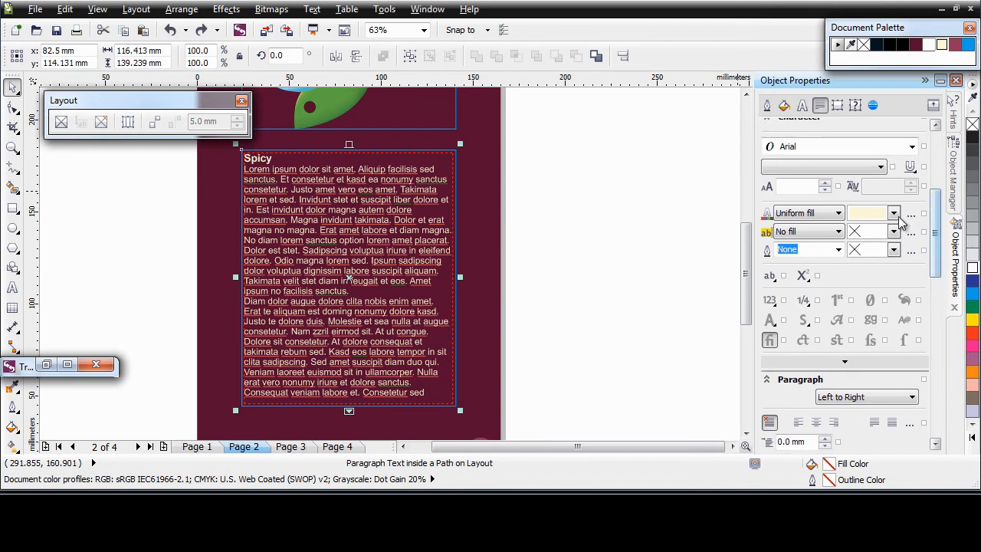
Make the page 2 text white and remove the blue outlines from the text and logo frames.
{"action": "left_click", "coordinate": [893, 213]}
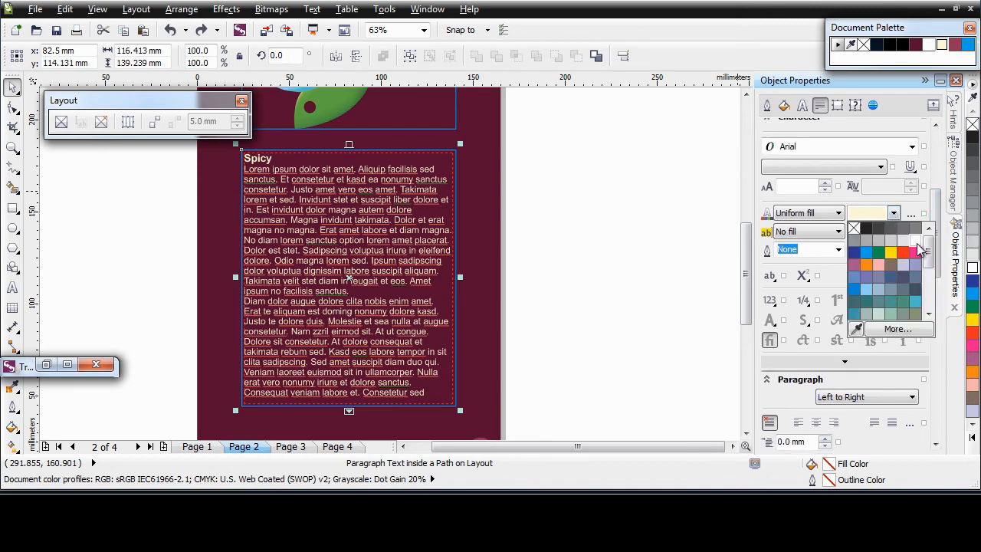
{"action": "left_click", "coordinate": [919, 239]}
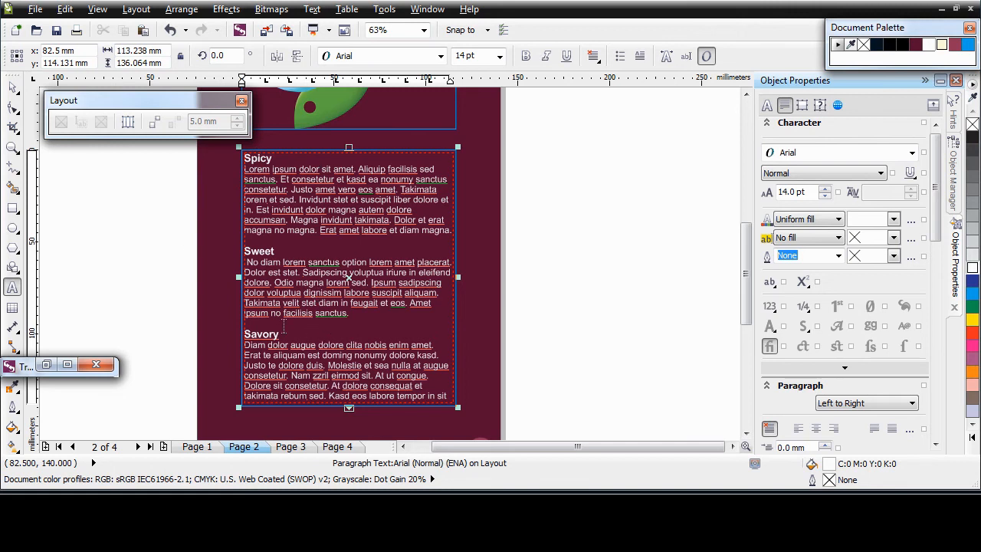
{"action": "left_click", "coordinate": [12, 87]}
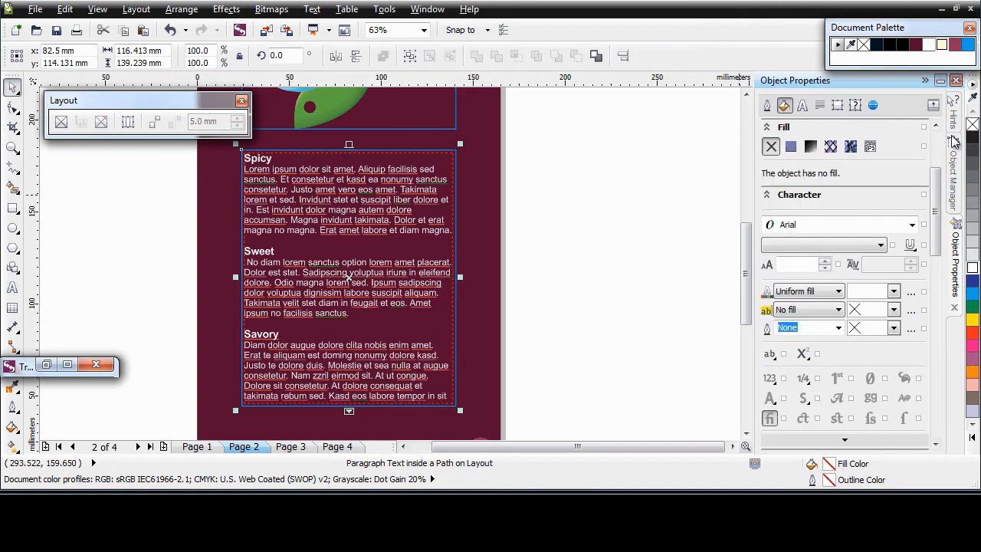
{"action": "right_click", "coordinate": [973, 125]}
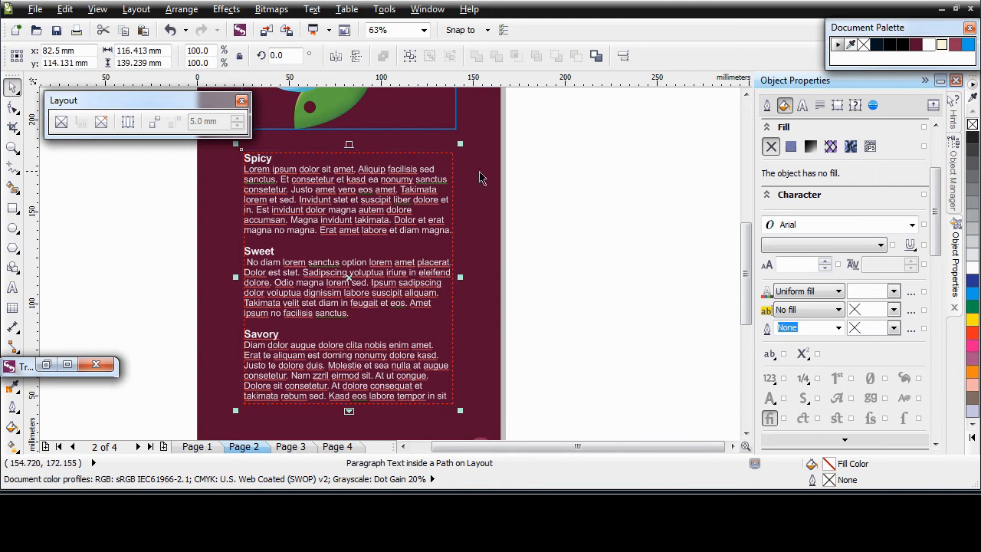
{"action": "left_click", "coordinate": [457, 129]}
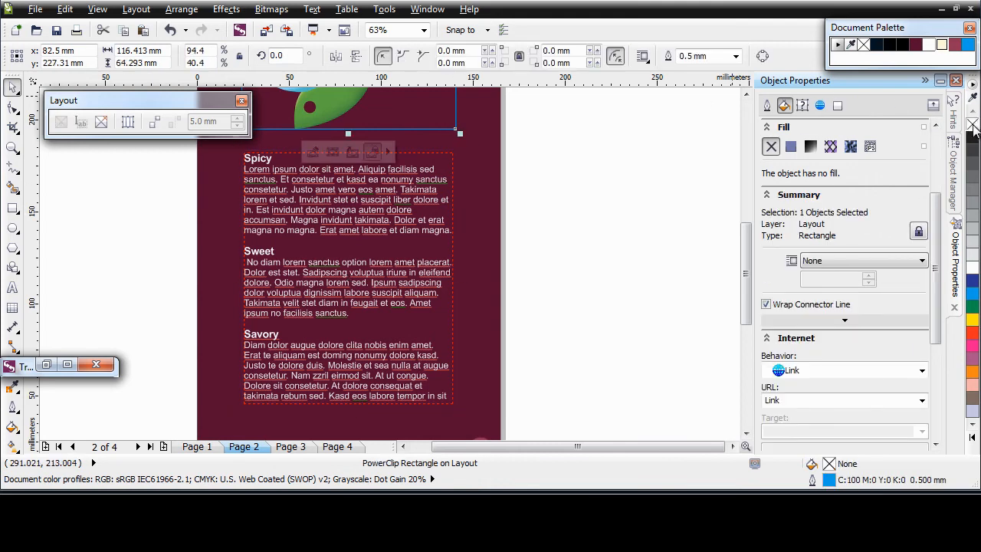
{"action": "right_click", "coordinate": [973, 131]}
{"action": "left_click", "coordinate": [393, 280]}
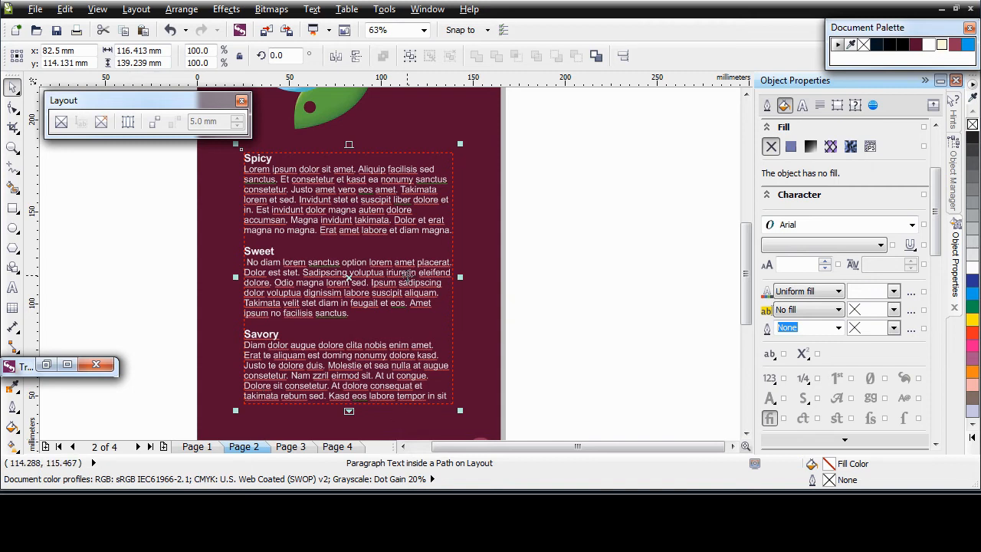
Delete the surplus Spicy sentences and replace the Savory ending with shorter pasted text.
{"action": "double_click", "coordinate": [420, 227]}
{"action": "left_click_drag", "start_coordinate": [449, 230], "coordinate": [244, 220]}
{"action": "key", "text": "Delete"}
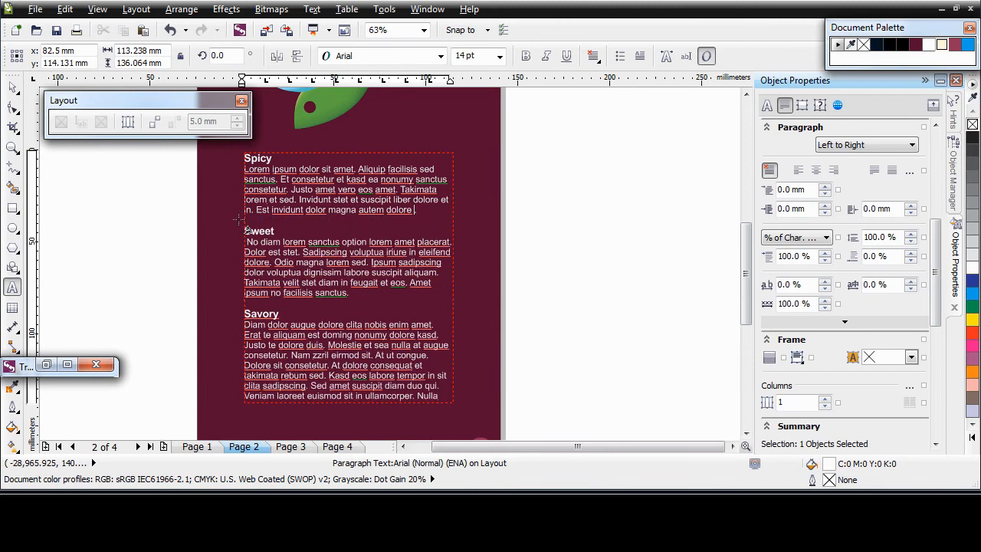
{"action": "left_click_drag", "start_coordinate": [441, 396], "coordinate": [244, 385]}
{"action": "type", "text": "erat vero nonumy iriure et dolore sanctus. Consequat veniam labore et. Consetetur sed"}
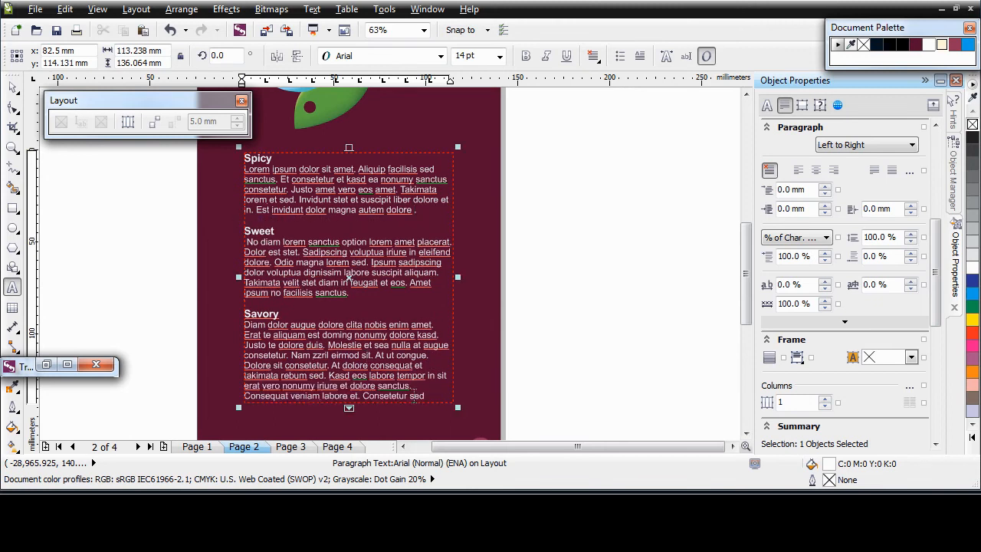
{"action": "left_click_drag", "start_coordinate": [432, 394], "coordinate": [244, 373]}
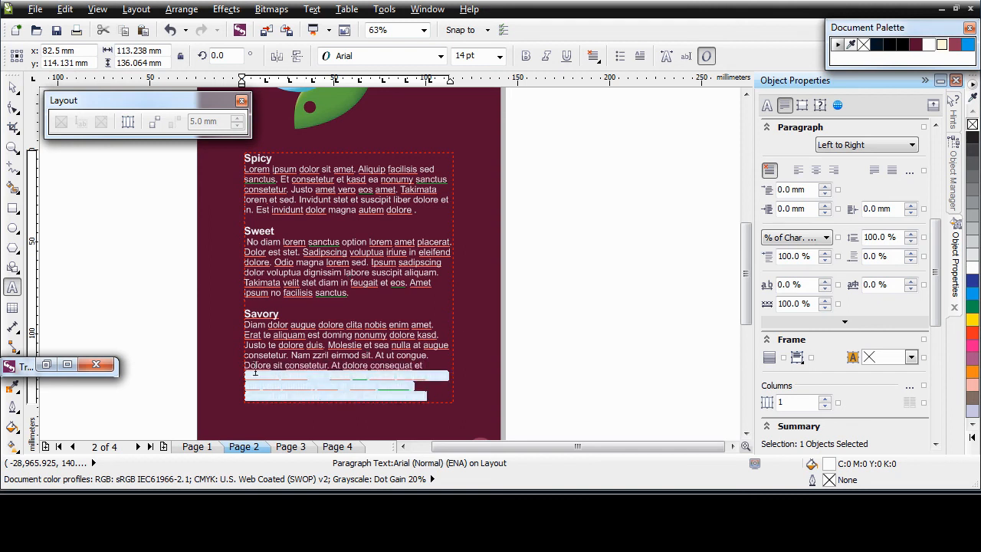
{"action": "type", "text": "tempor sit vero invidunt. Sanctus gubergren dolore"}
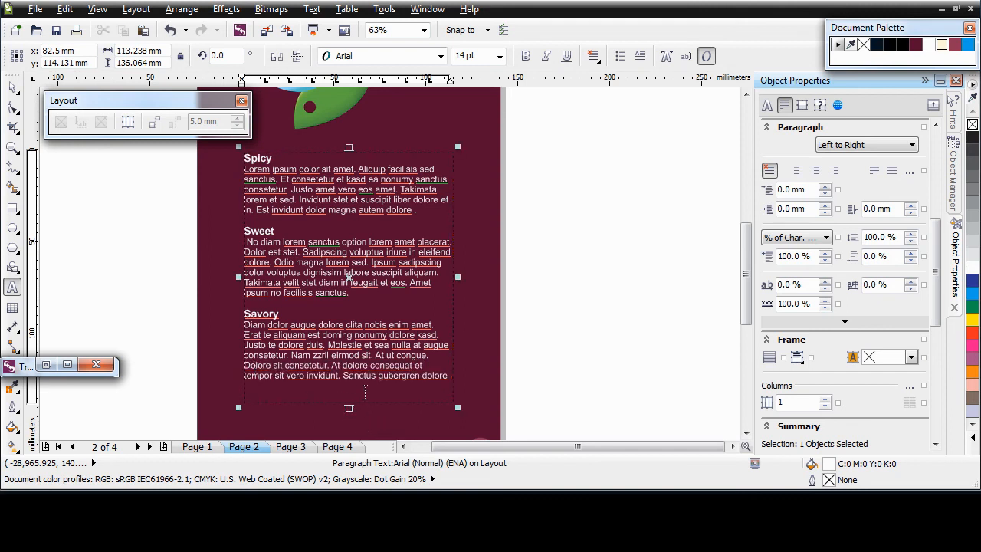
{"action": "left_click", "coordinate": [12, 87]}
Turn the top page 3 rectangle into a PowerClip frame holding the B7 fish logo.
{"action": "left_click", "coordinate": [554, 322]}
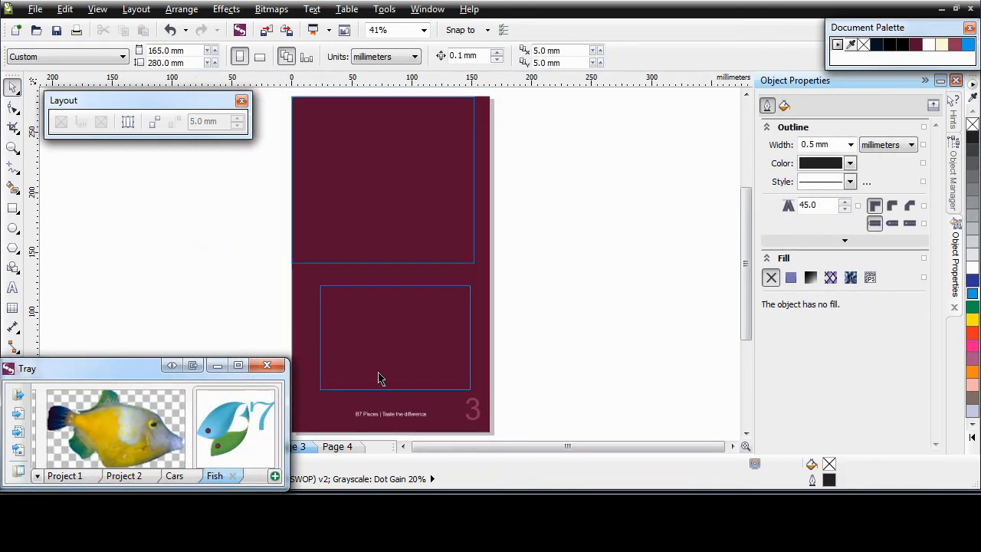
{"action": "left_click", "coordinate": [474, 264]}
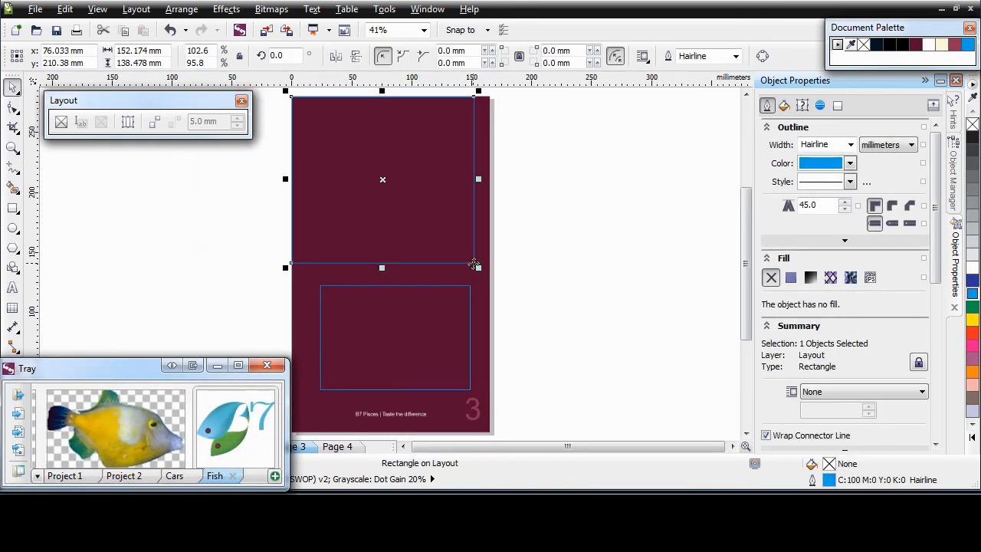
{"action": "left_click", "coordinate": [61, 123]}
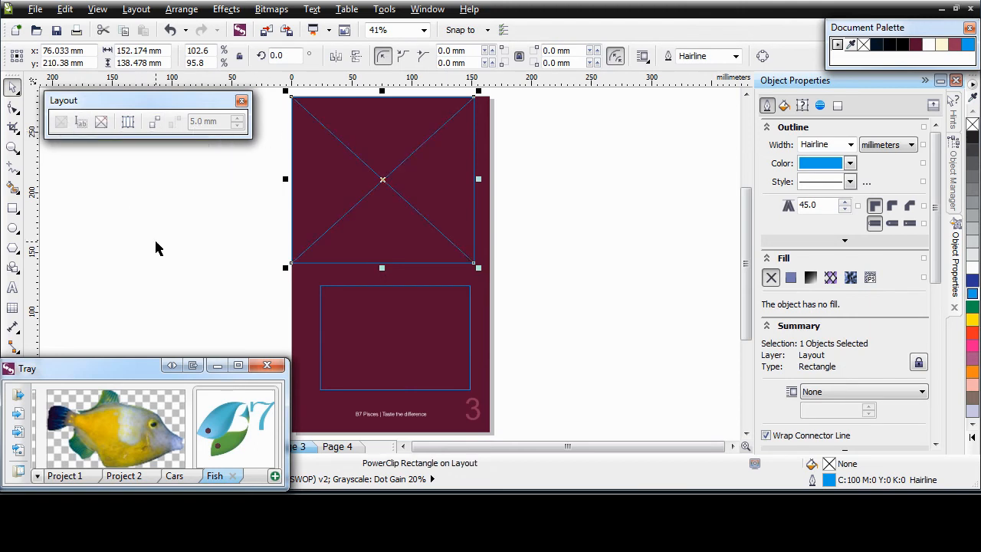
{"action": "left_click_drag", "start_coordinate": [245, 438], "coordinate": [382, 188]}
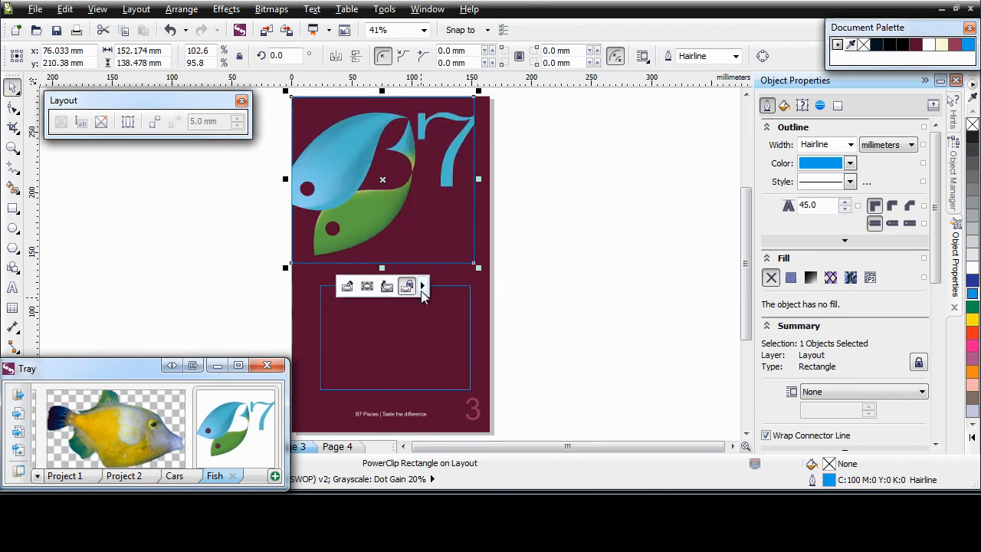
Enlarge the logo inside the frame to about 137.6% and shift it so the frame crops it.
{"action": "double_click", "coordinate": [393, 201]}
{"action": "left_click", "coordinate": [403, 213]}
{"action": "left_click_drag", "start_coordinate": [255, 256], "coordinate": [170, 314]}
{"action": "left_click_drag", "start_coordinate": [340, 229], "coordinate": [347, 226]}
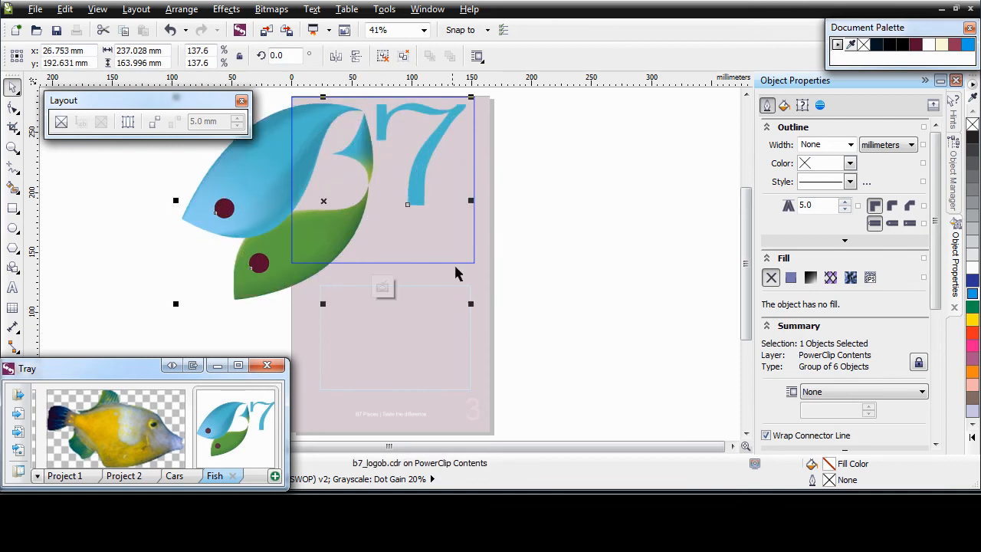
{"action": "left_click", "coordinate": [383, 289]}
{"action": "left_click", "coordinate": [494, 305]}
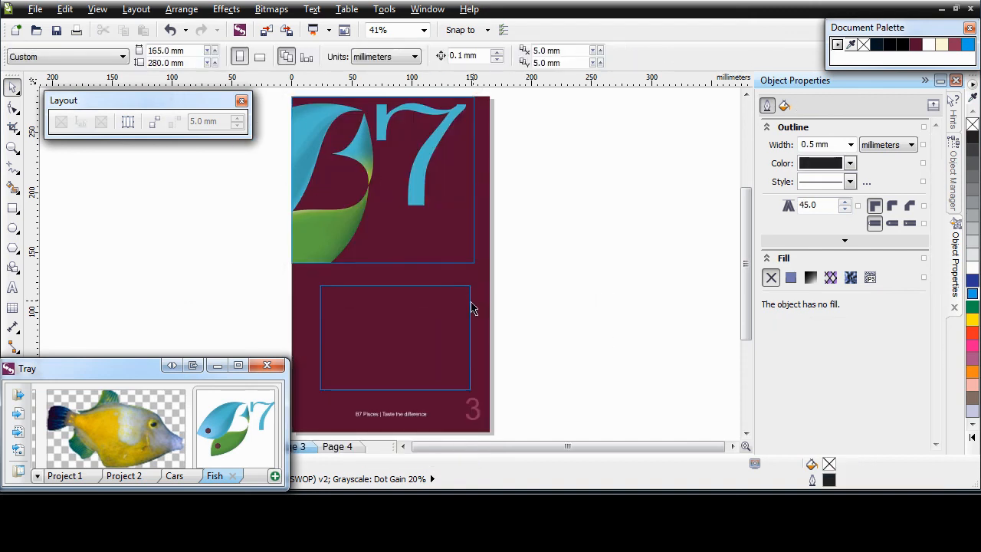
{"action": "left_click", "coordinate": [470, 304]}
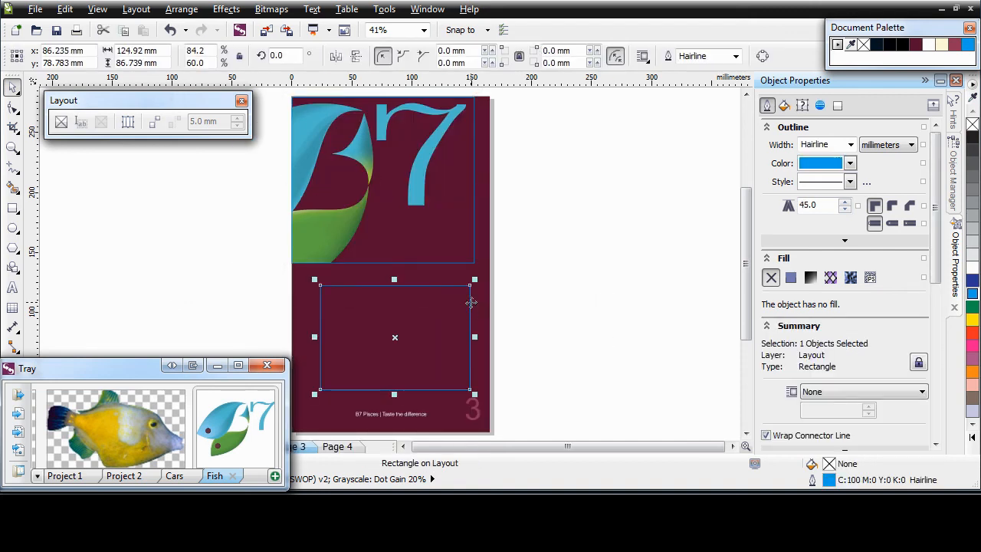
Convert the lower page 3 rectangle into a paragraph text frame and collapse the Tray docker.
{"action": "left_click", "coordinate": [82, 127]}
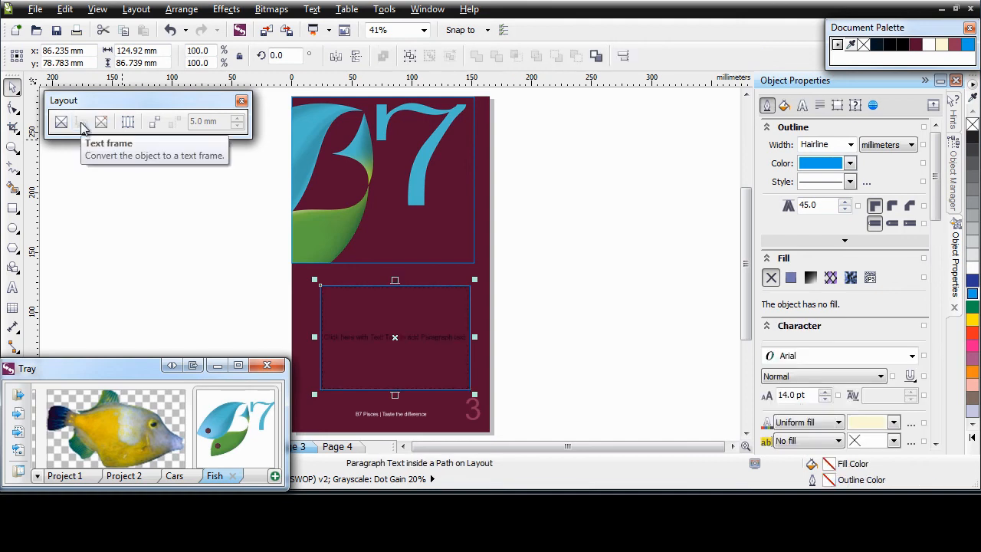
{"action": "left_click", "coordinate": [217, 365]}
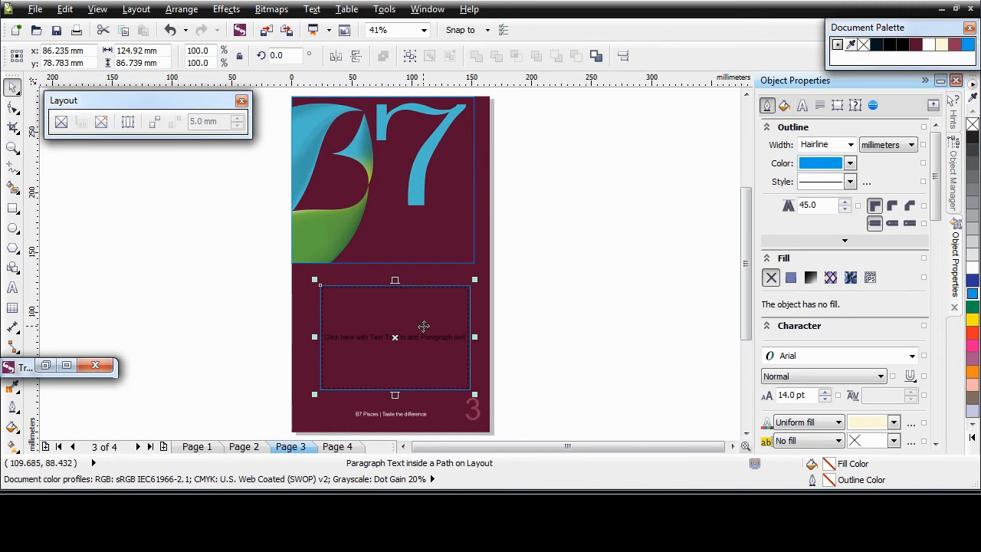
{"action": "key", "text": "alt+Tab"}
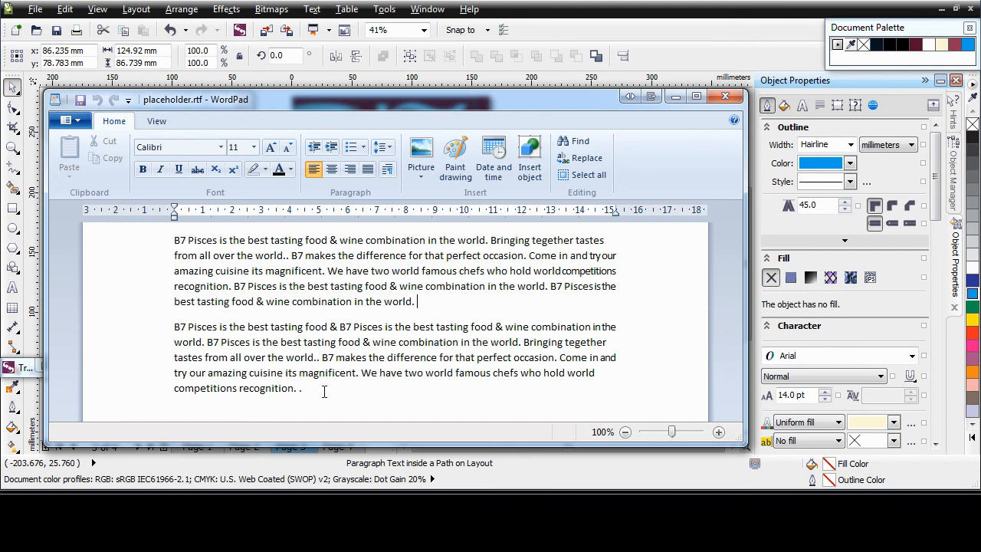
Save the WordPad B7 Pisces text over placeholder.rtf in Corel Content.
{"action": "left_click", "coordinate": [79, 125]}
{"action": "left_click", "coordinate": [90, 249]}
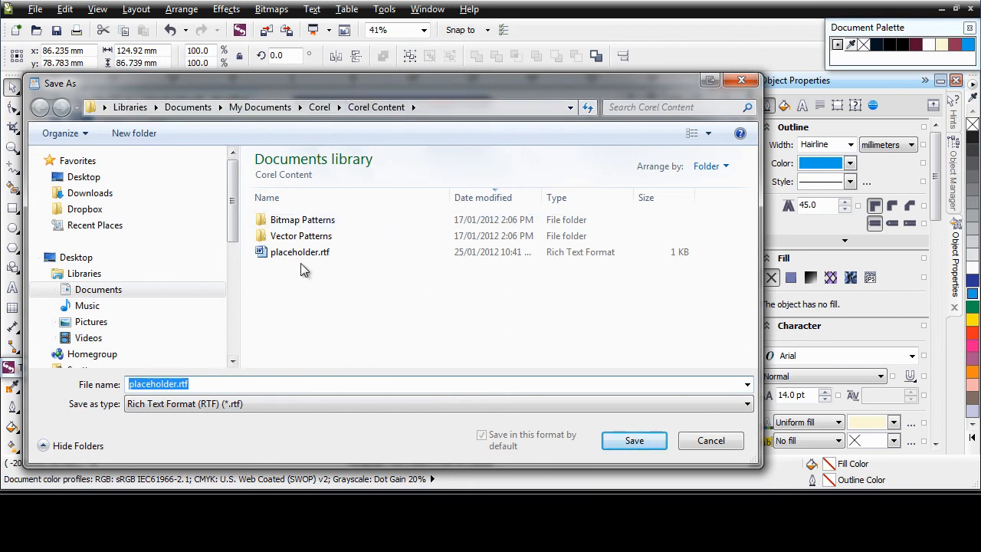
{"action": "left_click", "coordinate": [326, 256]}
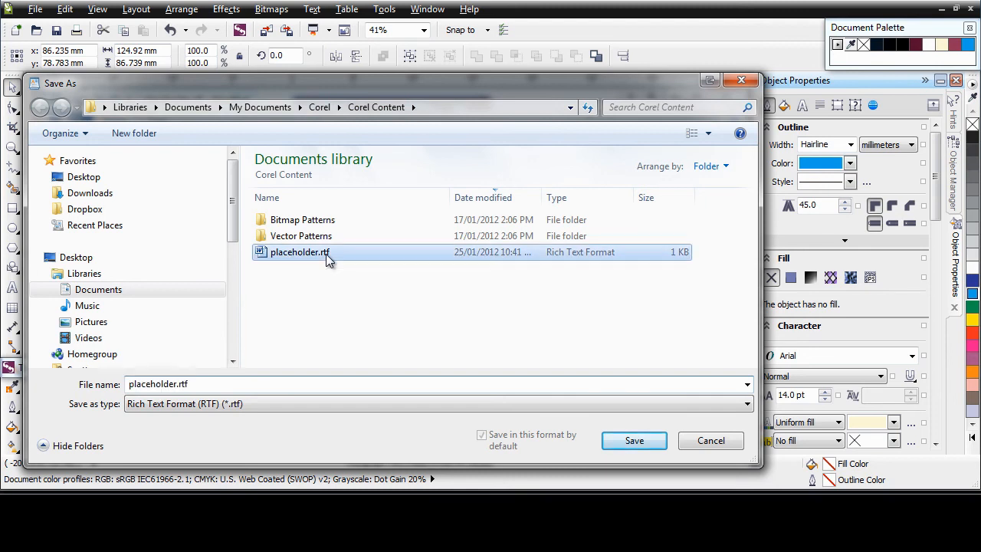
{"action": "left_click", "coordinate": [632, 442]}
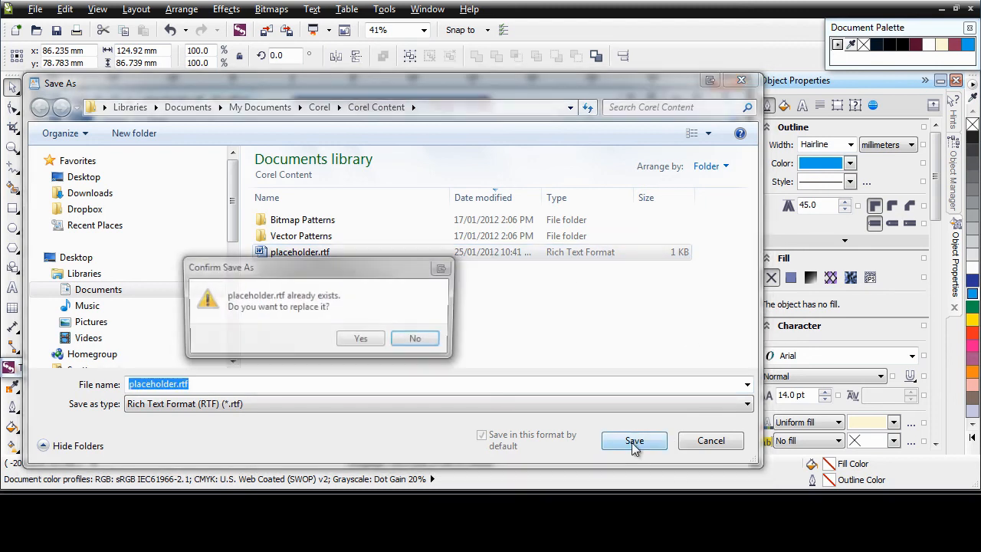
{"action": "left_click", "coordinate": [363, 340]}
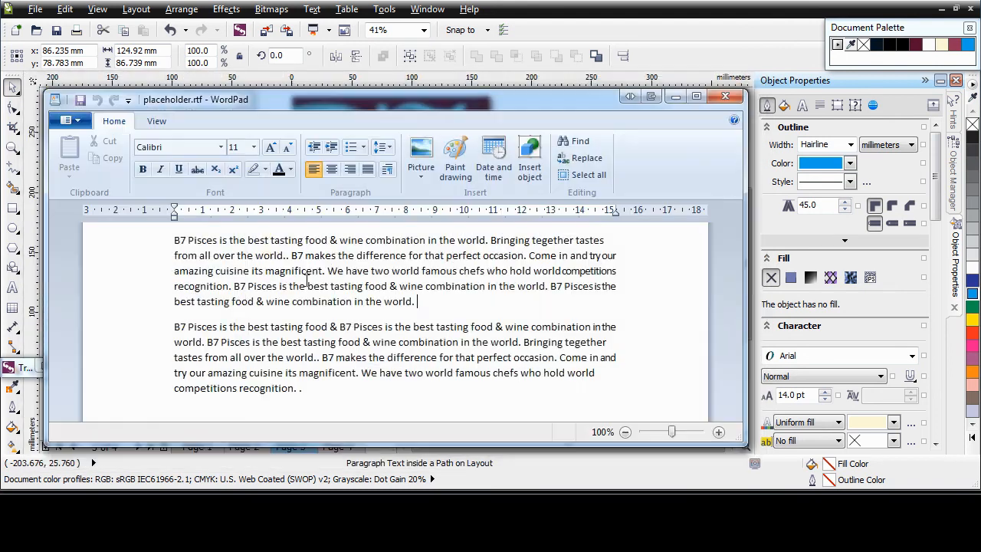
Fill the empty page 3 text frame with the new placeholder text.
{"action": "left_click", "coordinate": [671, 100]}
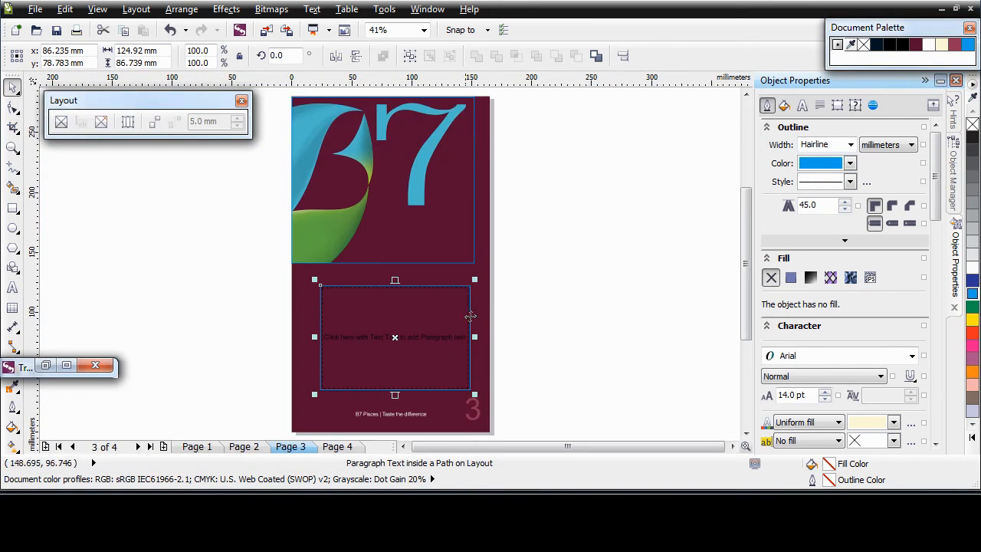
{"action": "right_click", "coordinate": [389, 391]}
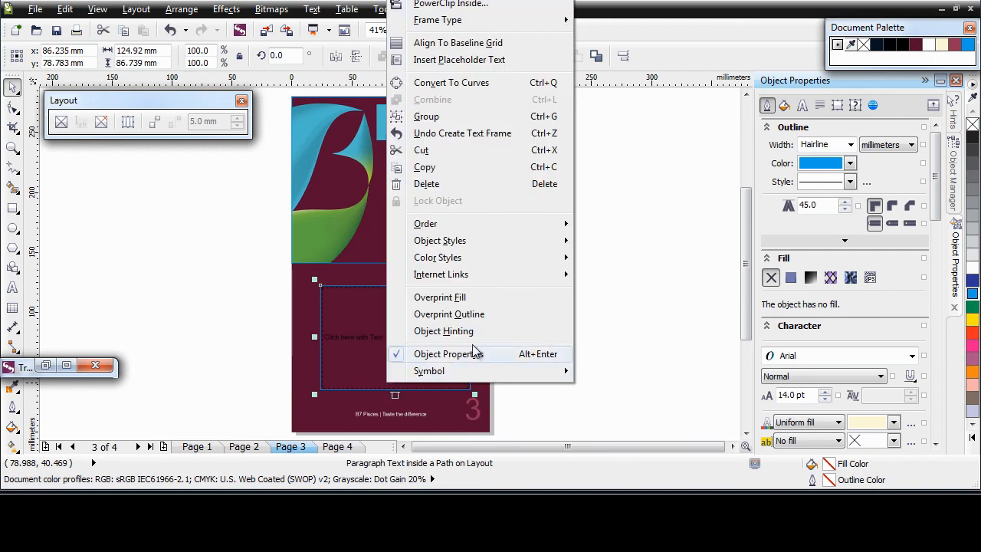
{"action": "left_click", "coordinate": [484, 63]}
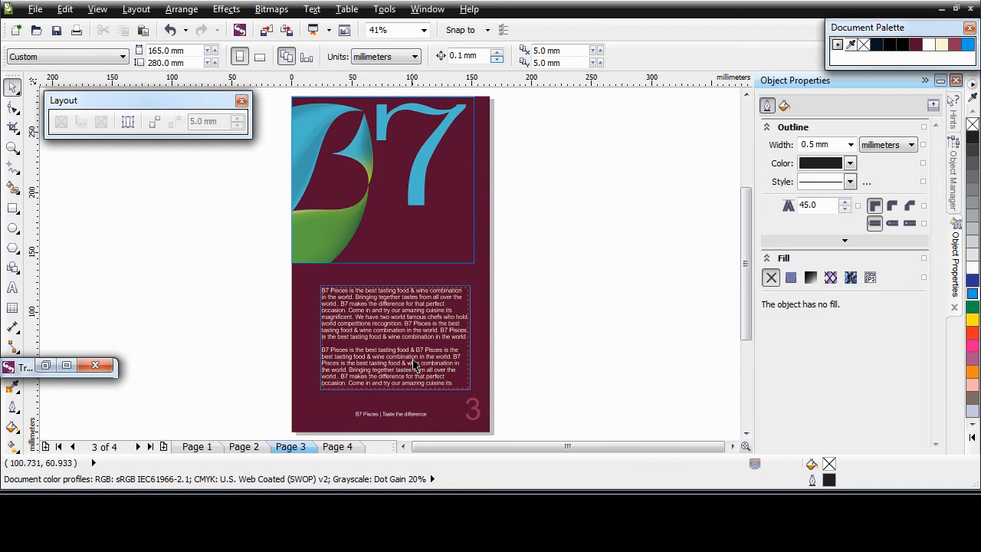
{"action": "left_click", "coordinate": [414, 367]}
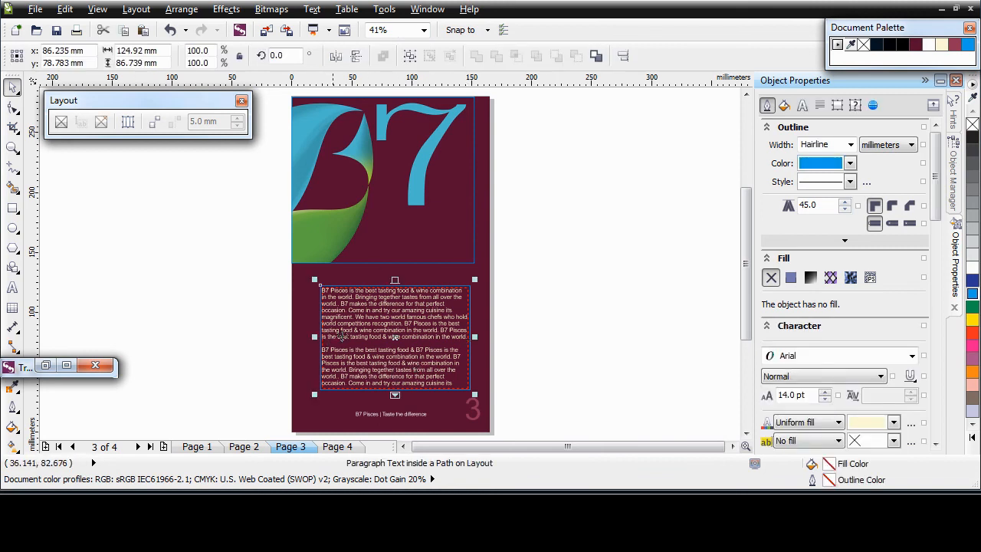
Resize the page 3 text frame into a tall right-hand column, right-align it, and remove its outline.
{"action": "left_click_drag", "start_coordinate": [314, 337], "coordinate": [369, 342]}
{"action": "left_click_drag", "start_coordinate": [420, 285], "coordinate": [422, 211]}
{"action": "left_click_drag", "start_coordinate": [475, 302], "coordinate": [480, 302]}
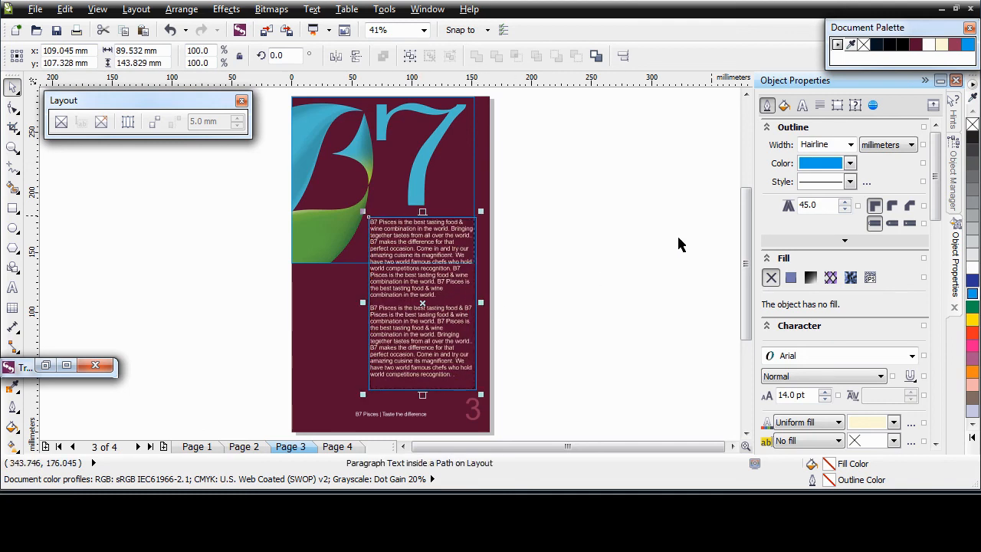
{"action": "left_click", "coordinate": [802, 107]}
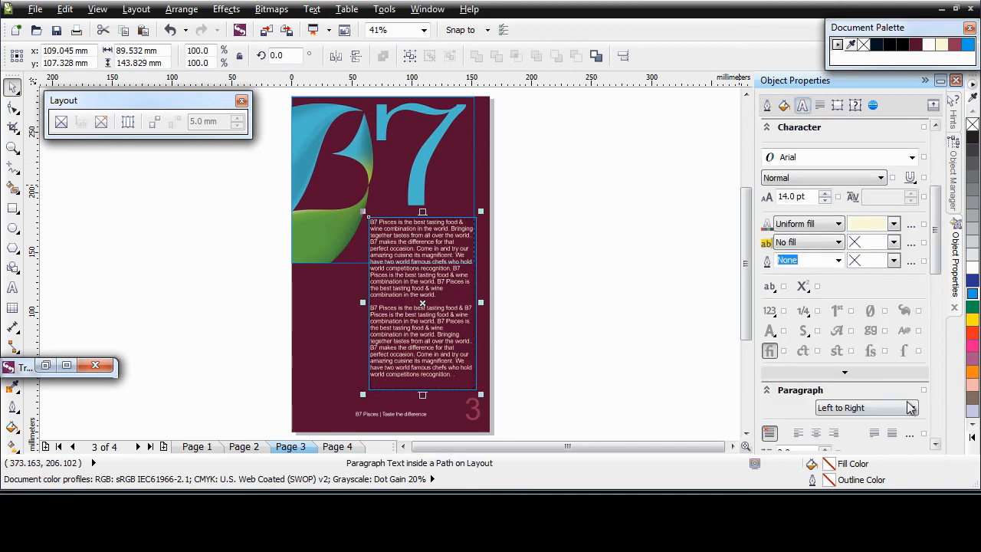
{"action": "left_click", "coordinate": [834, 433]}
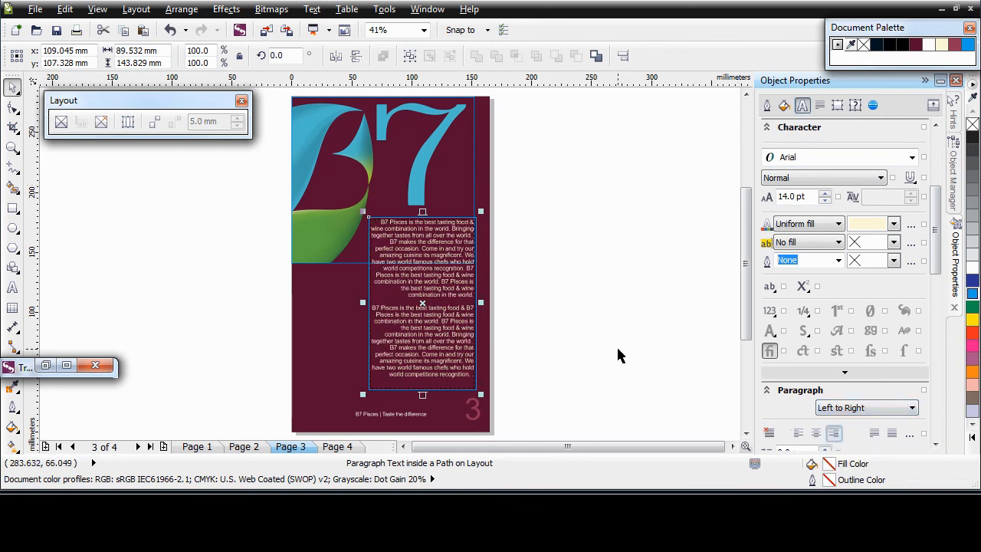
{"action": "right_click", "coordinate": [972, 125]}
On page 4, move the fish logo inside the top PowerClip frame up and to the right.
{"action": "left_click", "coordinate": [475, 145]}
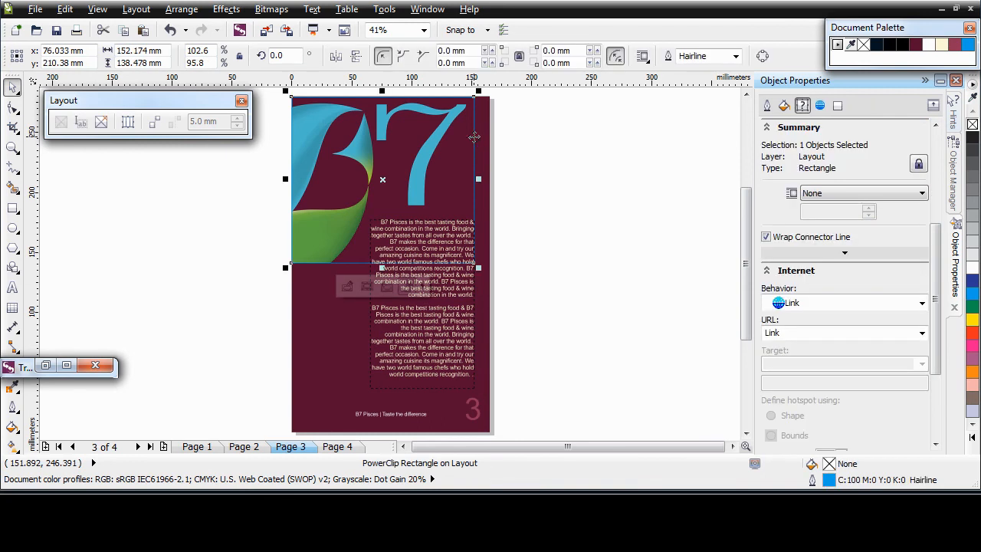
{"action": "left_click", "coordinate": [734, 295]}
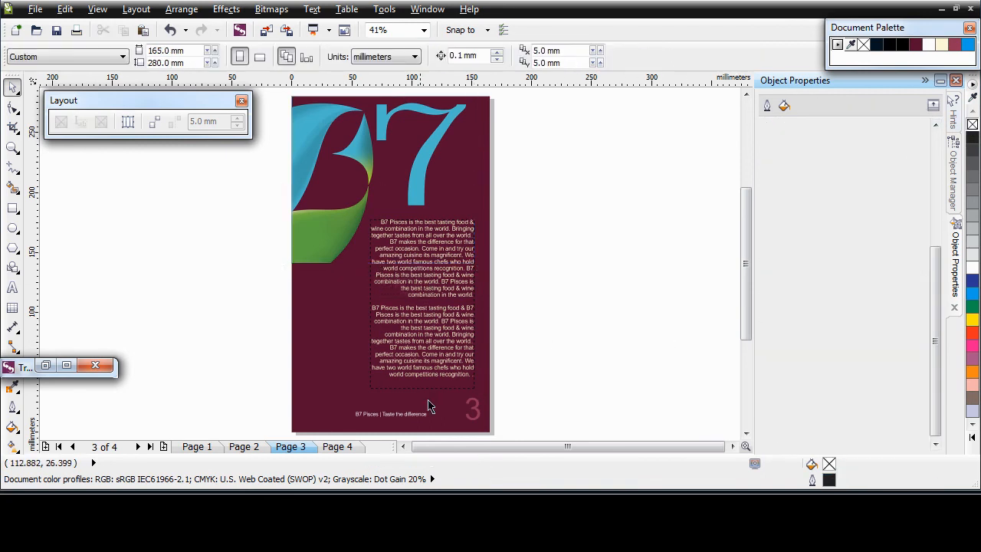
{"action": "left_click", "coordinate": [341, 446]}
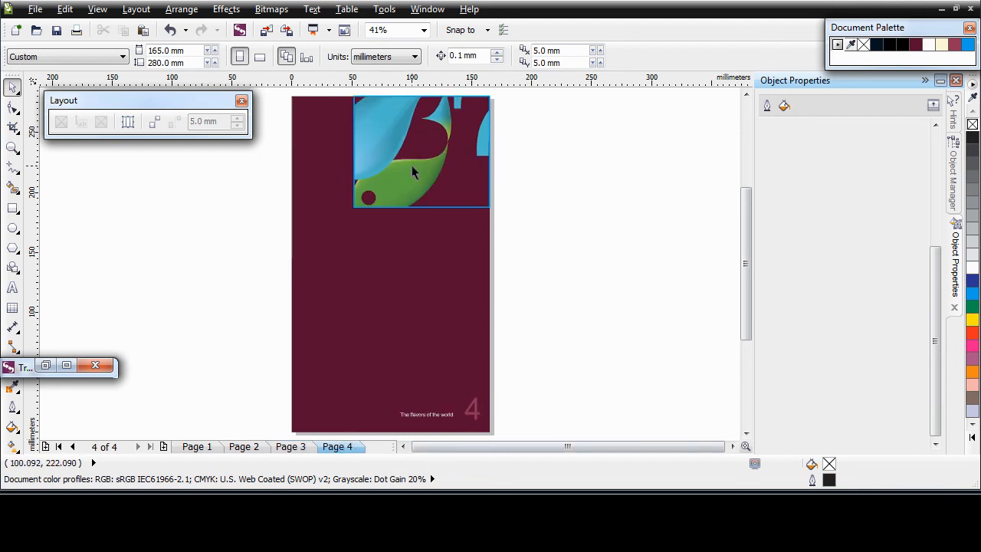
{"action": "double_click", "coordinate": [431, 180]}
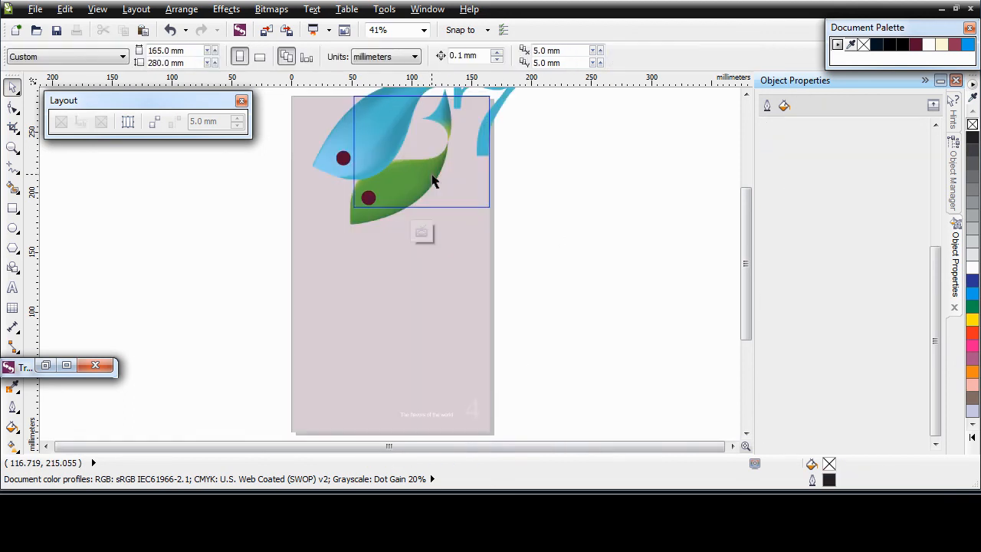
{"action": "left_click", "coordinate": [425, 188]}
{"action": "left_click_drag", "start_coordinate": [411, 190], "coordinate": [479, 166]}
{"action": "left_click", "coordinate": [422, 232]}
Check the cropped page 4 logo frame, deselect it, and bring up the View menu.
{"action": "left_click", "coordinate": [589, 357]}
{"action": "left_click", "coordinate": [490, 171]}
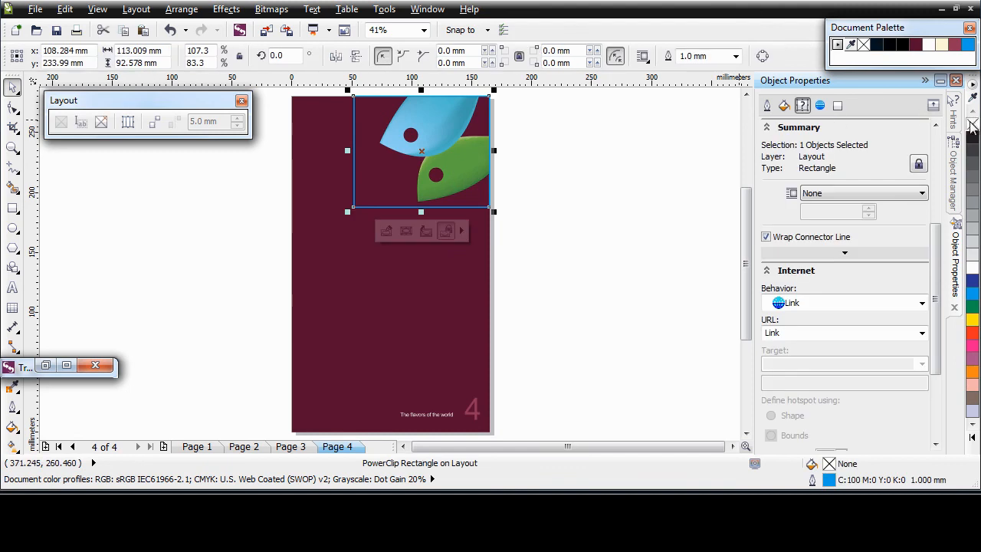
{"action": "left_click", "coordinate": [627, 346]}
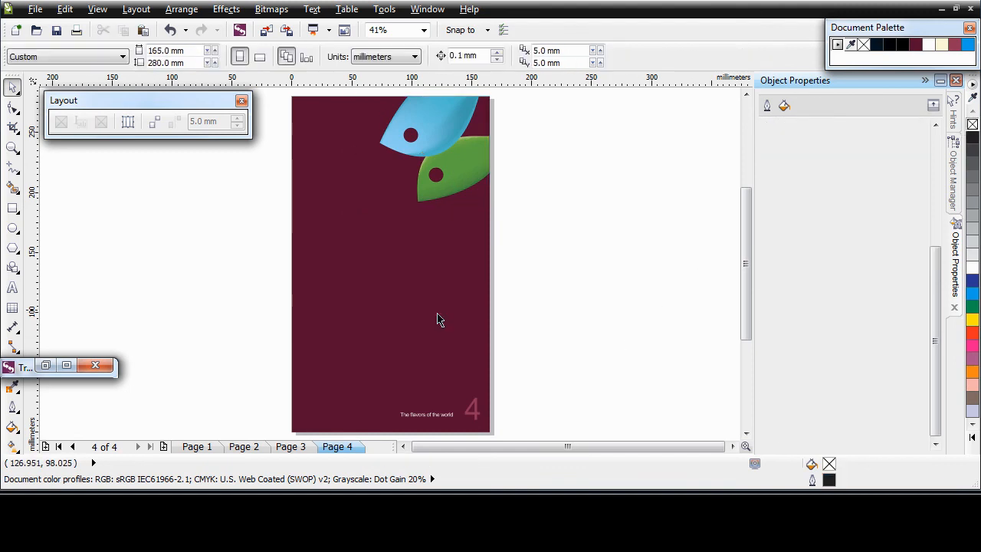
{"action": "left_click", "coordinate": [97, 11]}
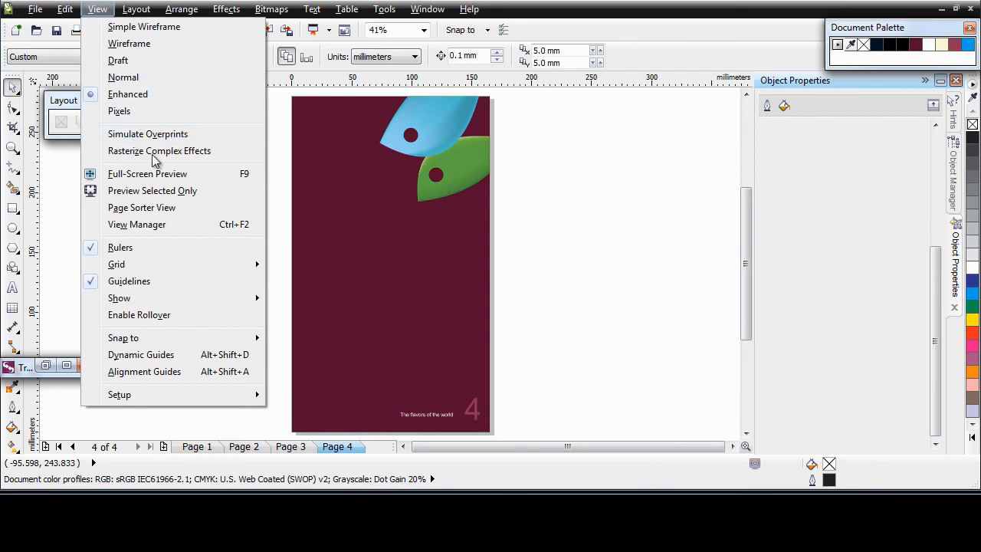
Turn on alignment guides and nudge the page 3 text frame slightly right.
{"action": "left_click", "coordinate": [152, 371]}
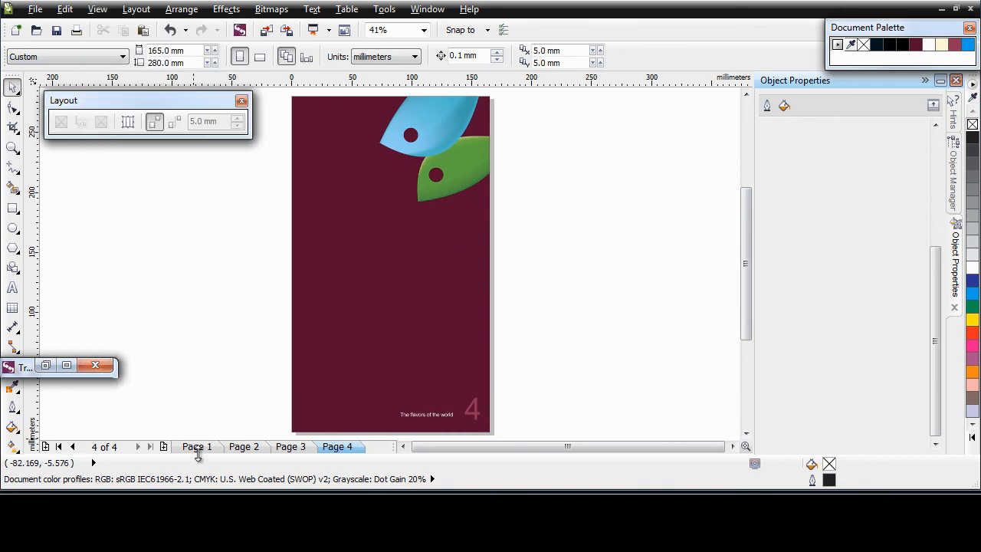
{"action": "left_click", "coordinate": [287, 449]}
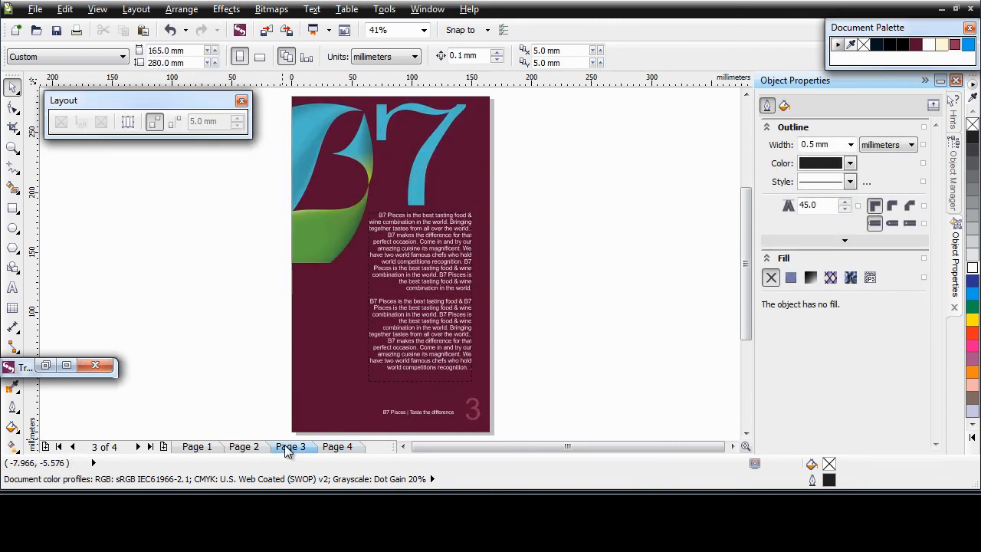
{"action": "key", "text": "z"}
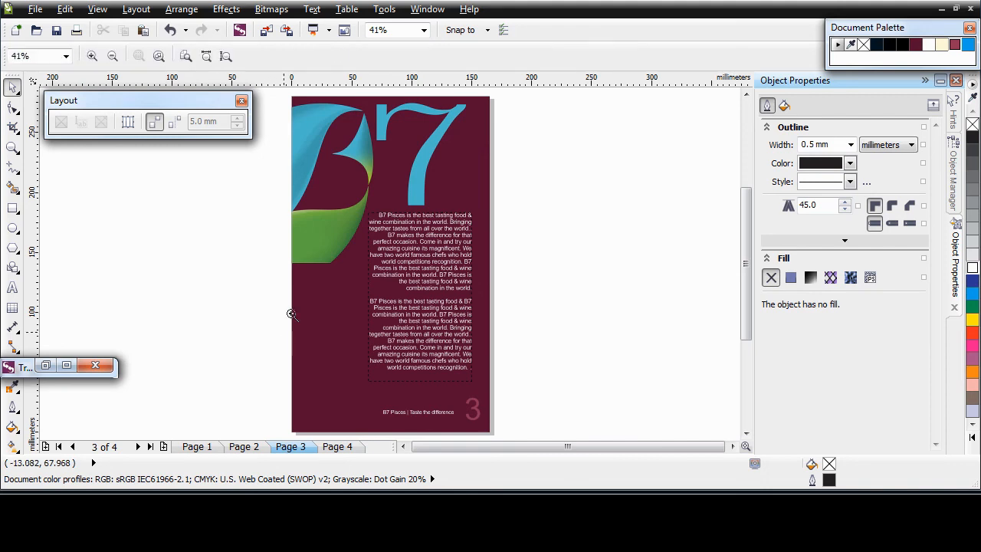
{"action": "left_click_drag", "start_coordinate": [267, 272], "coordinate": [528, 439]}
{"action": "key", "text": "space"}
{"action": "left_click", "coordinate": [491, 213]}
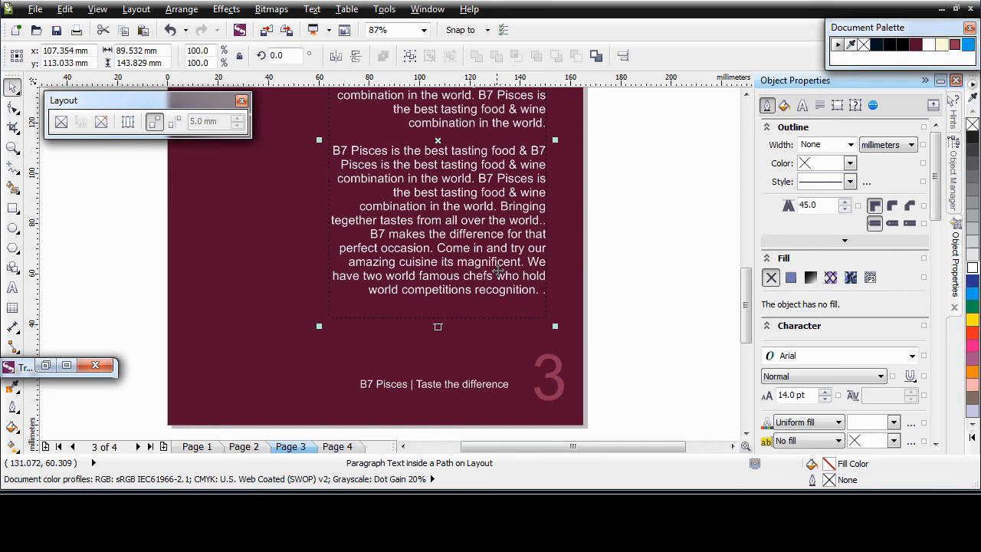
{"action": "left_click_drag", "start_coordinate": [497, 277], "coordinate": [512, 278]}
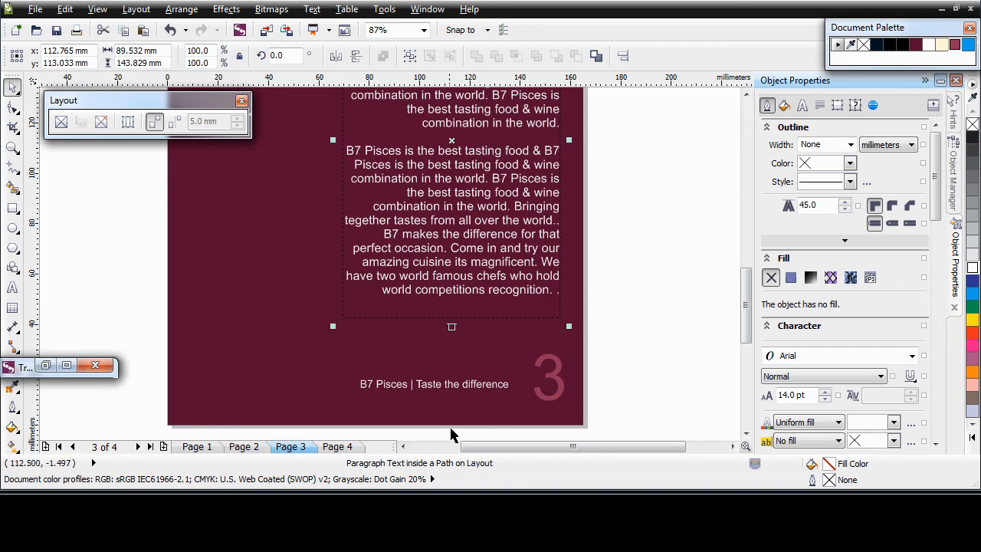
On page 2, adjust the footer tagline and move the text frame left to x 82.5 mm.
{"action": "left_click", "coordinate": [243, 446]}
{"action": "left_click", "coordinate": [490, 394]}
{"action": "left_click_drag", "start_coordinate": [479, 394], "coordinate": [475, 397]}
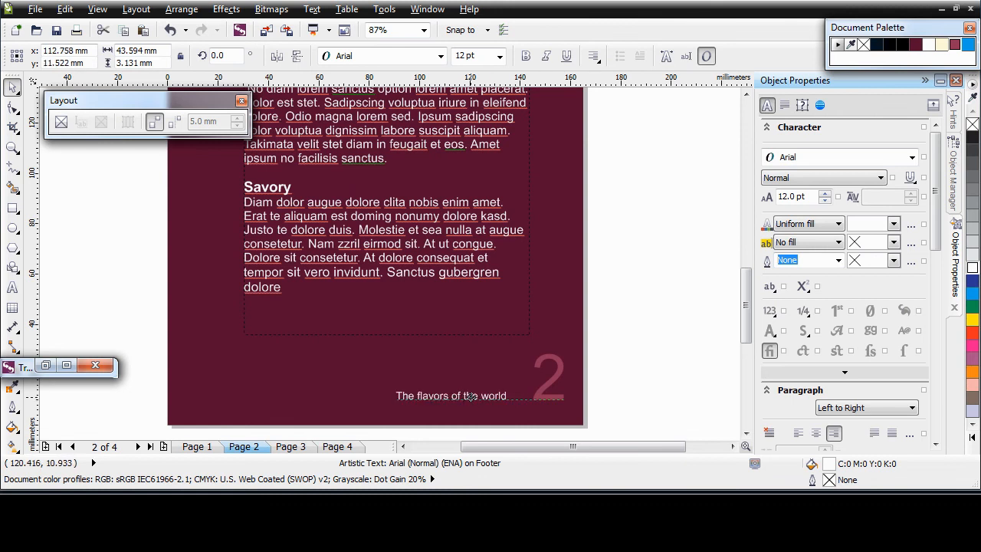
{"action": "left_click_drag", "start_coordinate": [471, 396], "coordinate": [477, 396]}
{"action": "left_click", "coordinate": [440, 253]}
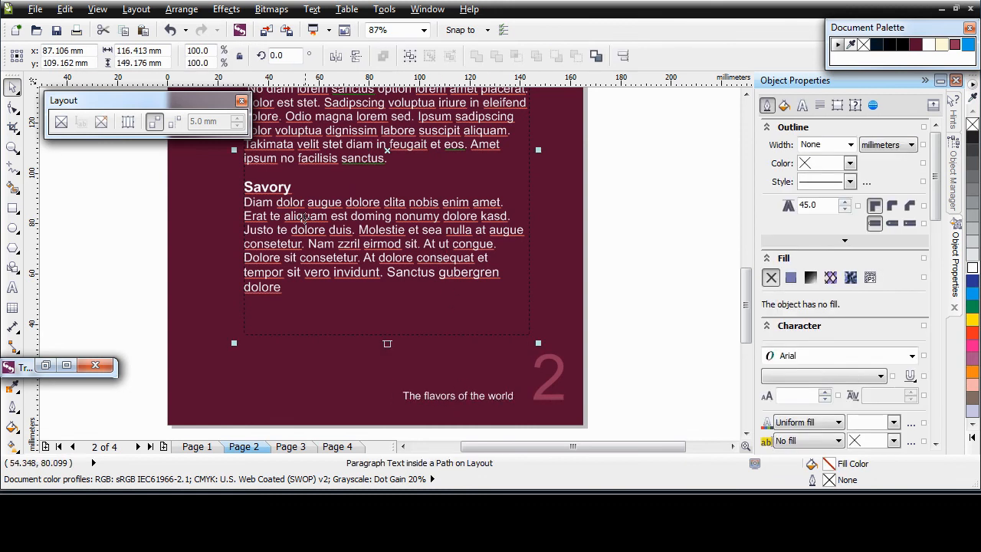
{"action": "left_click_drag", "start_coordinate": [391, 260], "coordinate": [381, 260]}
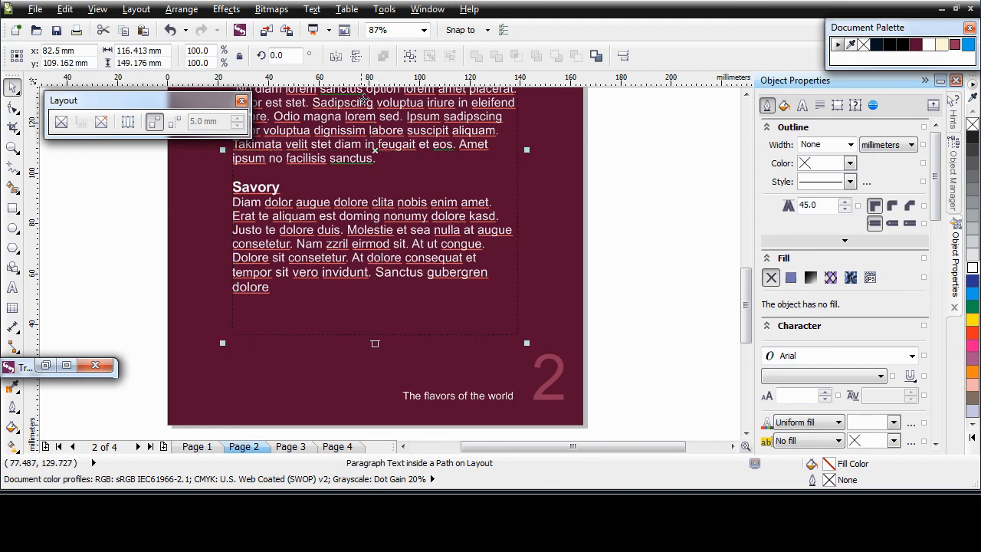
Centre the cover's B7 Pisces title, rule, food & wine tagline and footer at x 82.5 mm.
{"action": "left_click", "coordinate": [207, 448]}
{"action": "left_click", "coordinate": [496, 221]}
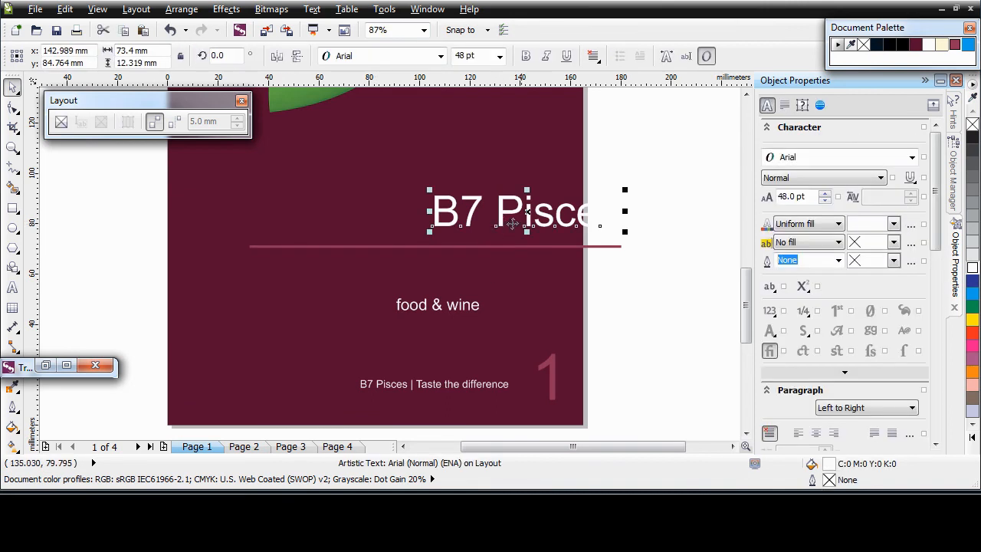
{"action": "left_click_drag", "start_coordinate": [531, 214], "coordinate": [377, 215]}
{"action": "left_click_drag", "start_coordinate": [502, 254], "coordinate": [397, 254]}
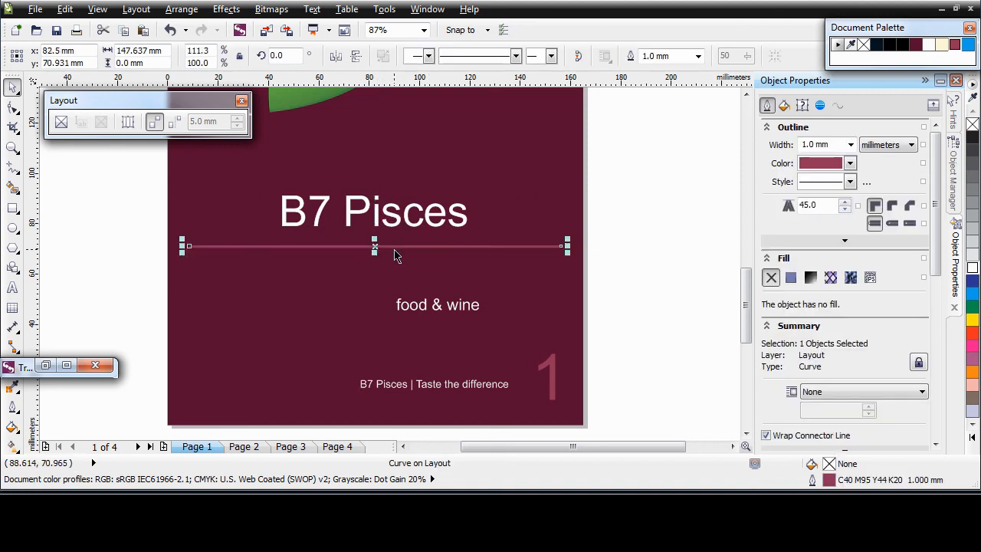
{"action": "left_click_drag", "start_coordinate": [433, 317], "coordinate": [372, 278]}
{"action": "left_click", "coordinate": [431, 391]}
{"action": "left_click_drag", "start_coordinate": [434, 384], "coordinate": [378, 393]}
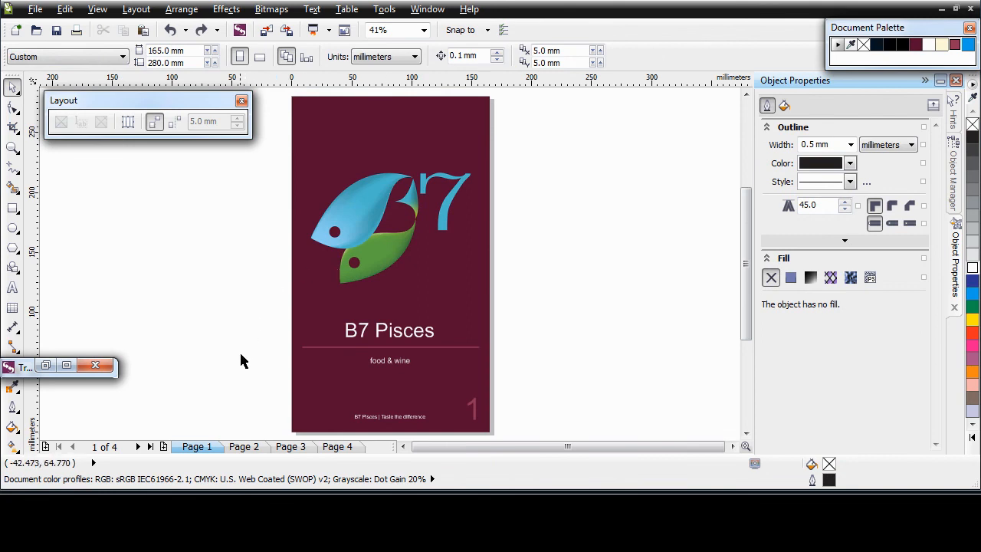
Zoom in on page 2's Spicy, Sweet and Savory paragraph text and turn on the baseline grid.
{"action": "left_click", "coordinate": [244, 446]}
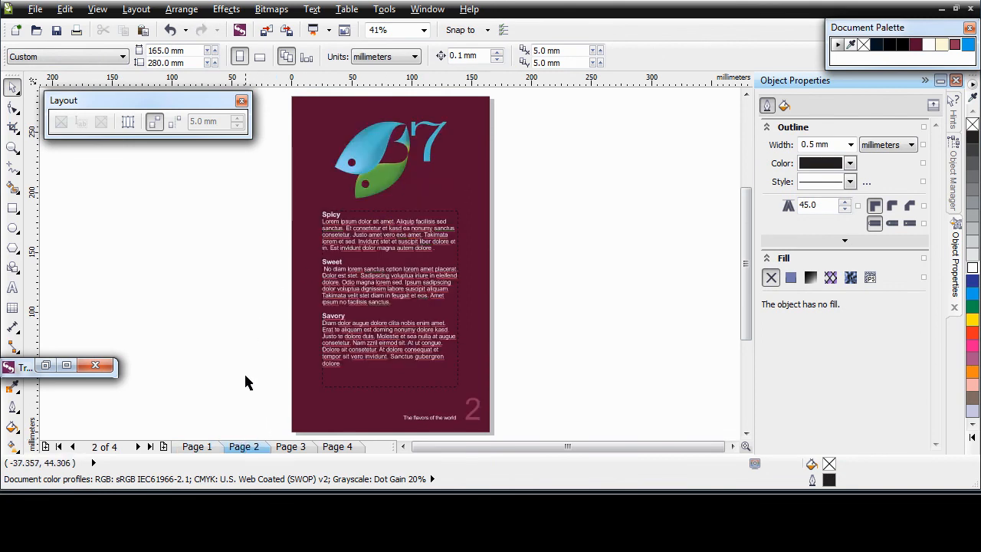
{"action": "left_click", "coordinate": [12, 148]}
{"action": "left_click_drag", "start_coordinate": [288, 222], "coordinate": [494, 409]}
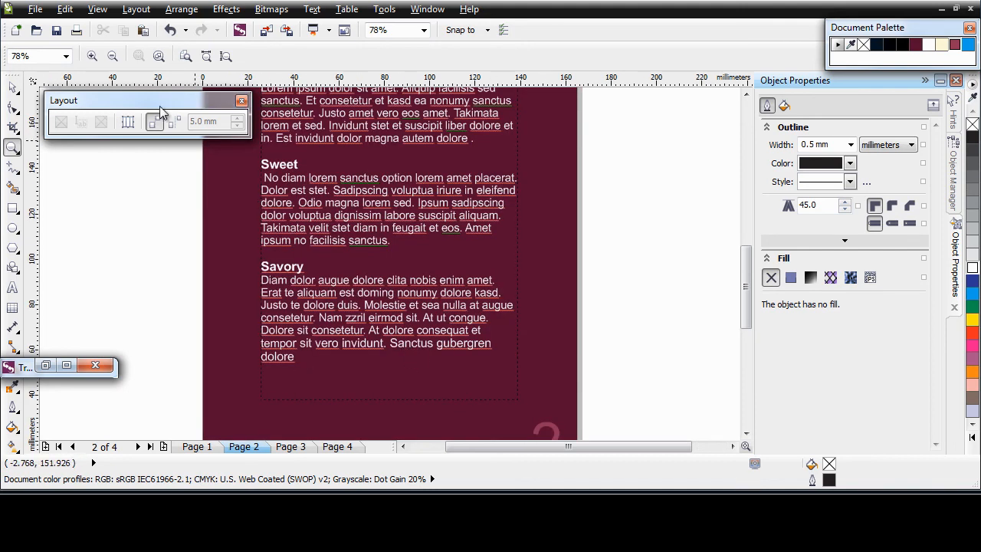
{"action": "left_click", "coordinate": [98, 9]}
{"action": "mouse_move", "coordinate": [136, 265]}
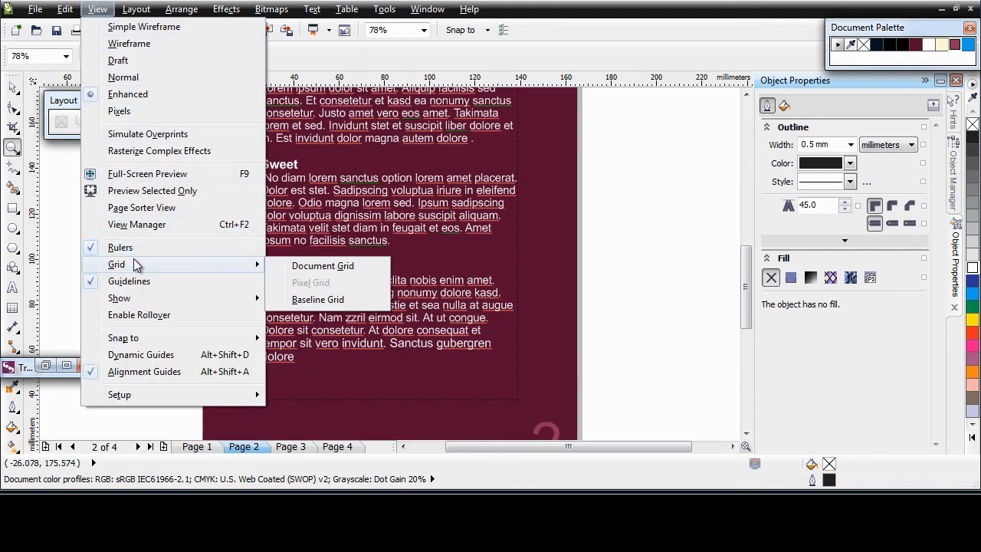
{"action": "left_click", "coordinate": [308, 300]}
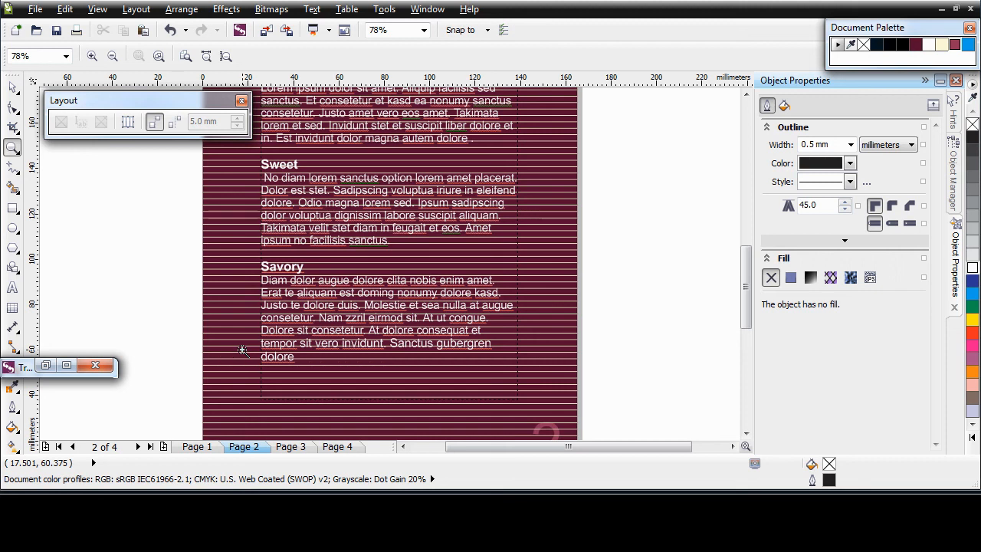
Align the paragraph text frames on pages 2 and 3 to the baseline grid.
{"action": "left_click", "coordinate": [378, 338]}
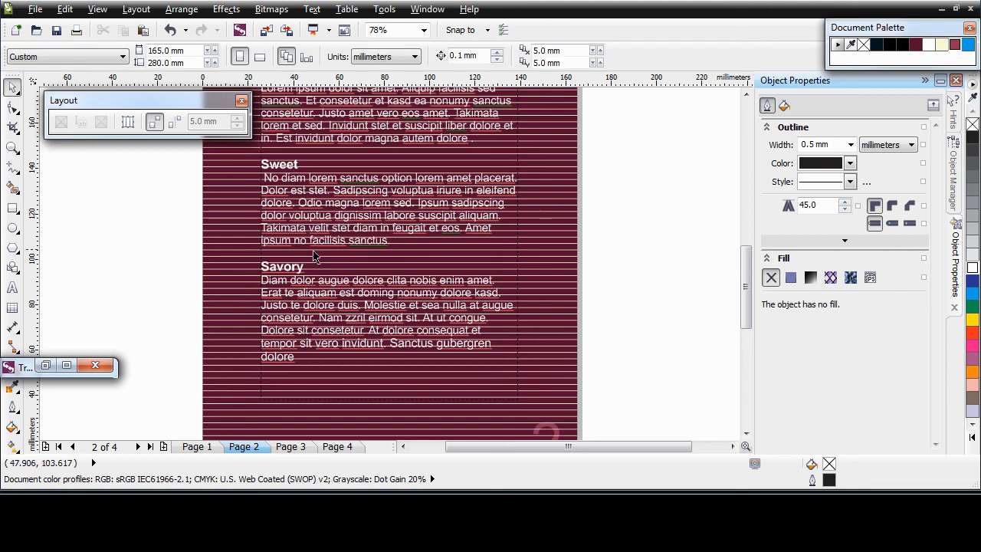
{"action": "right_click", "coordinate": [379, 339]}
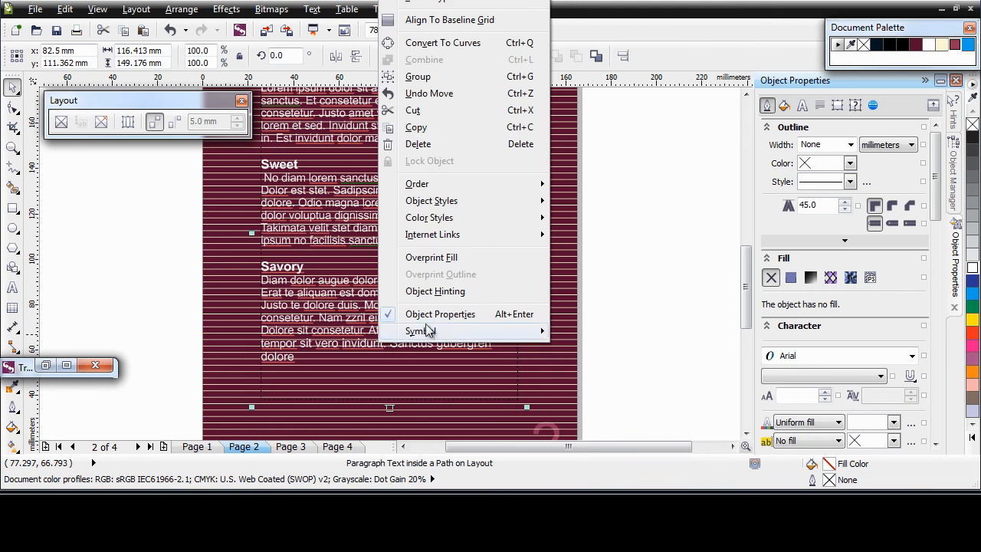
{"action": "left_click", "coordinate": [488, 27]}
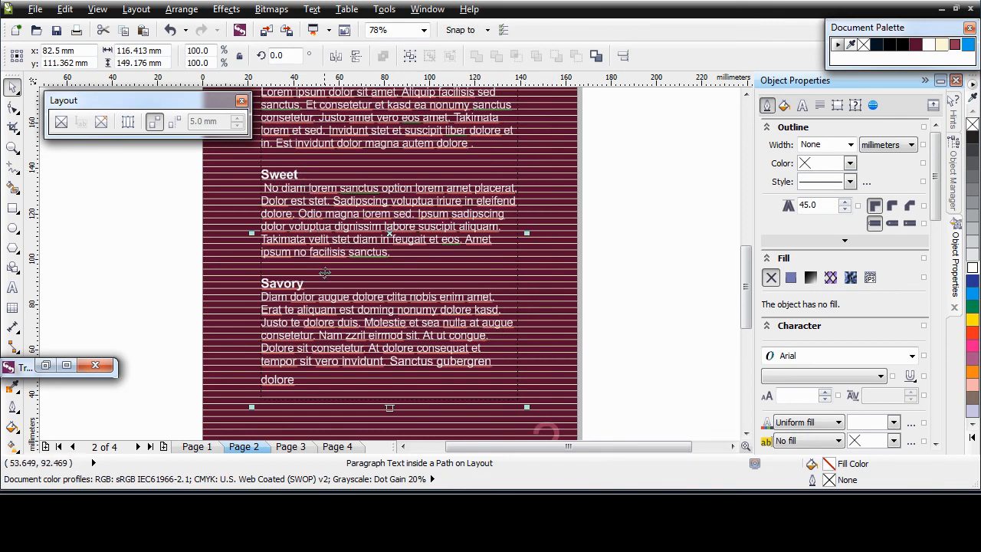
{"action": "left_click", "coordinate": [298, 450]}
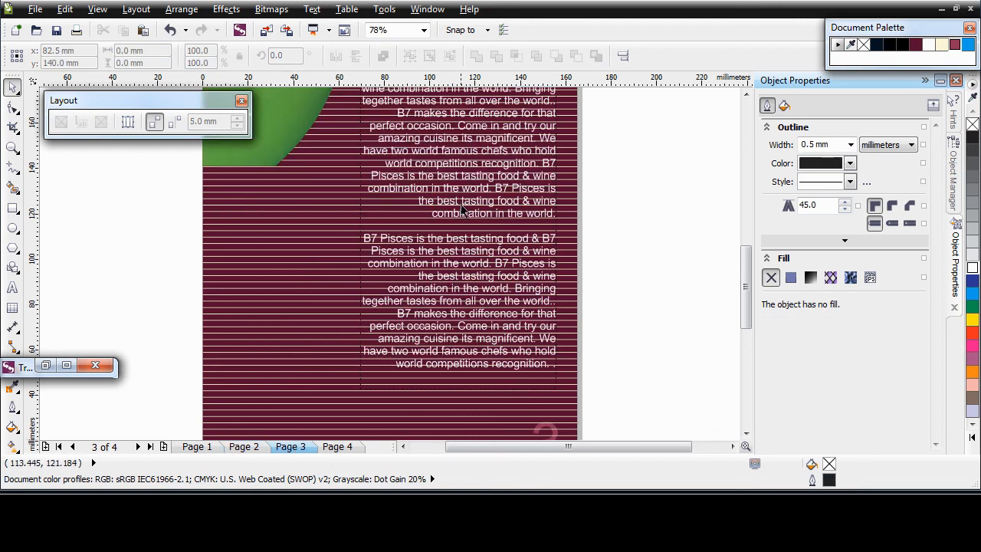
{"action": "left_click", "coordinate": [462, 205]}
{"action": "right_click", "coordinate": [463, 205]}
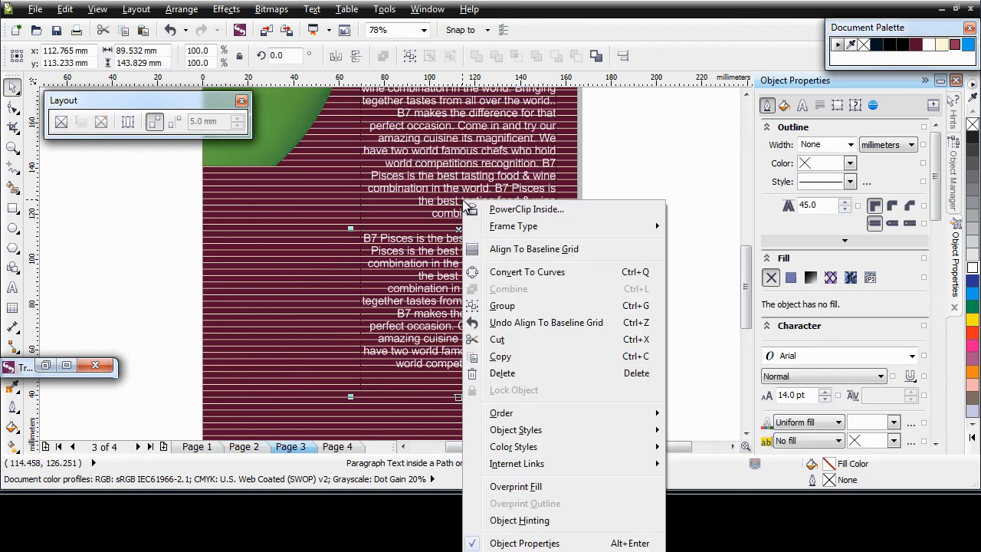
{"action": "left_click", "coordinate": [521, 251]}
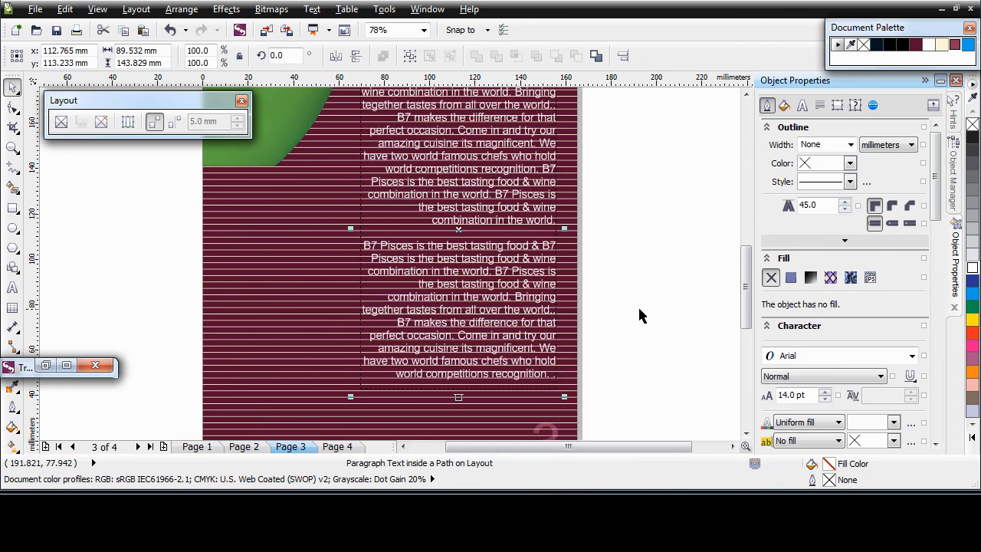
{"action": "left_click", "coordinate": [677, 320]}
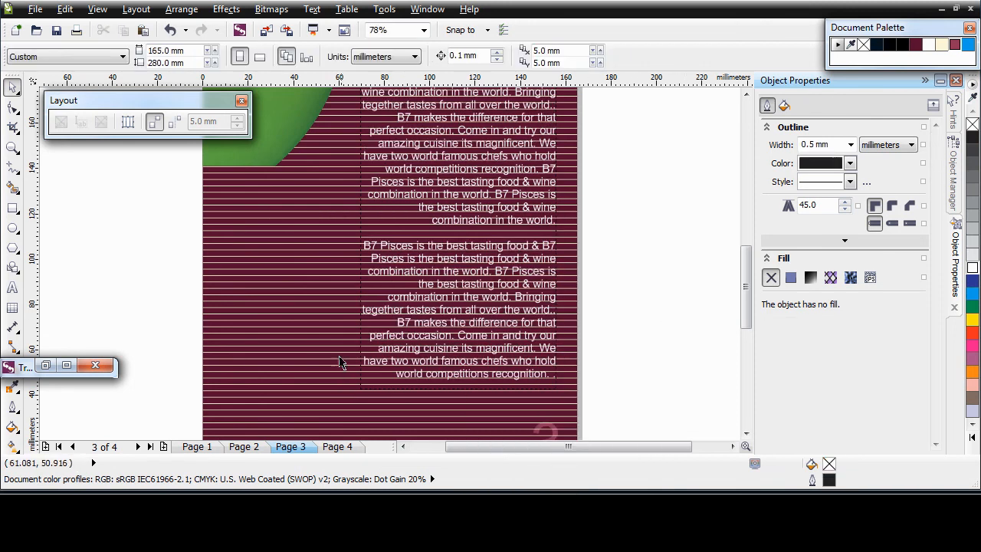
Turn the baseline grid display off again.
{"action": "left_click", "coordinate": [97, 12]}
{"action": "mouse_move", "coordinate": [154, 265]}
{"action": "left_click", "coordinate": [316, 300]}
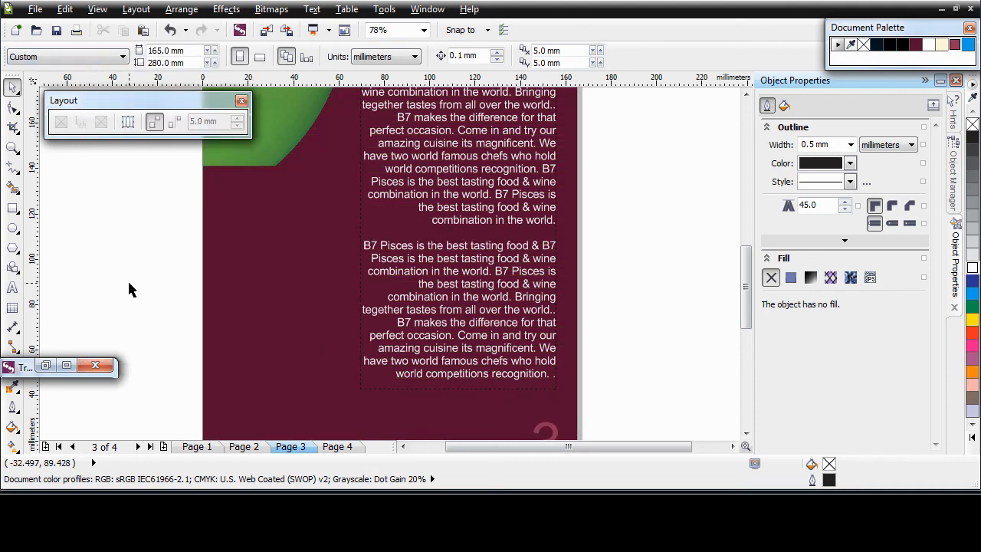